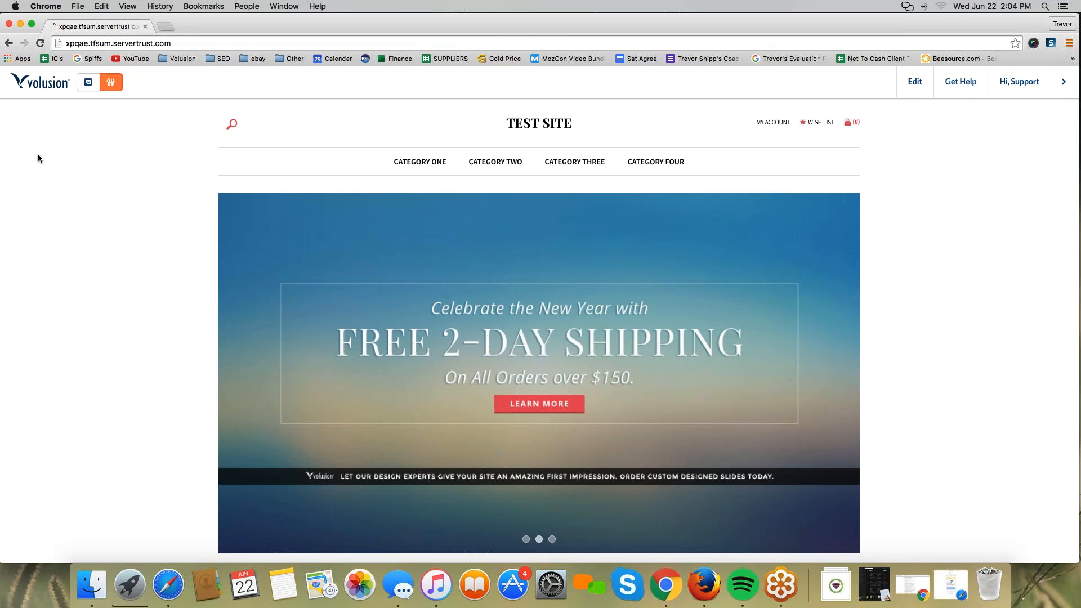
- Enlarge the storefront page to 125% and open the CATEGORY ONE product page
key("super+equal")
key("super+equal")
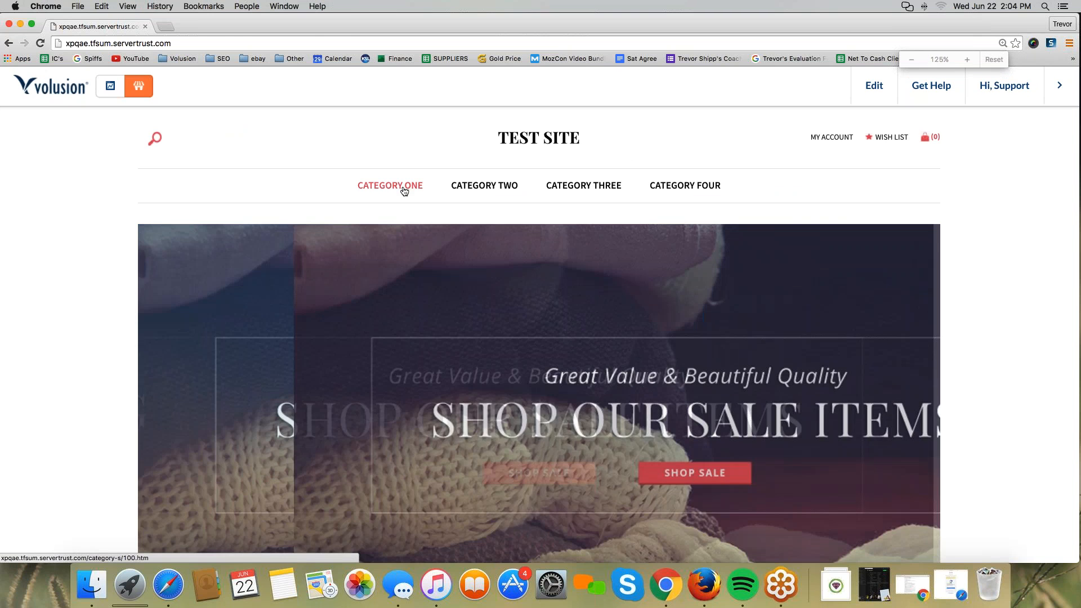
left_click(385, 187)
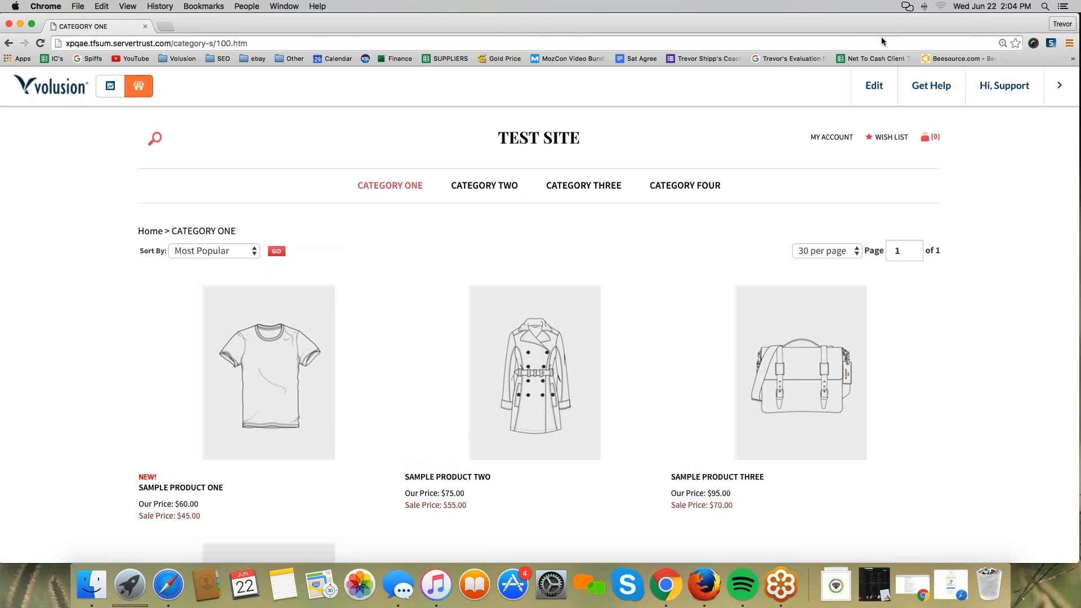
- Examine the product grid of CATEGORY ONE, including the product order, names, regular prices and sale prices
scroll(538, 334, "down", 2)
scroll(538, 334, "up", 3)
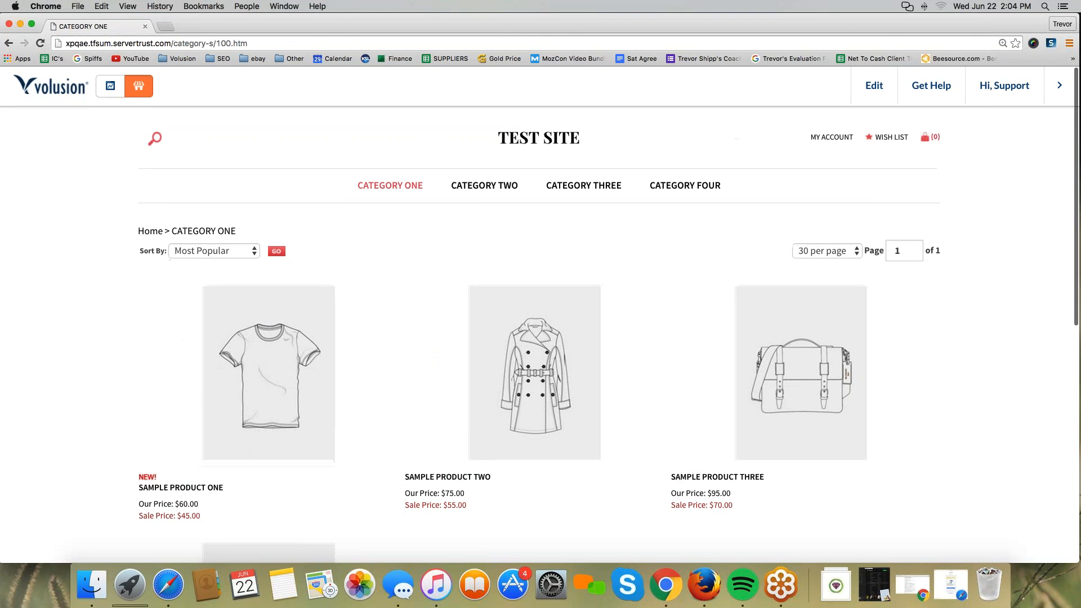
scroll(438, 357, "down", 3)
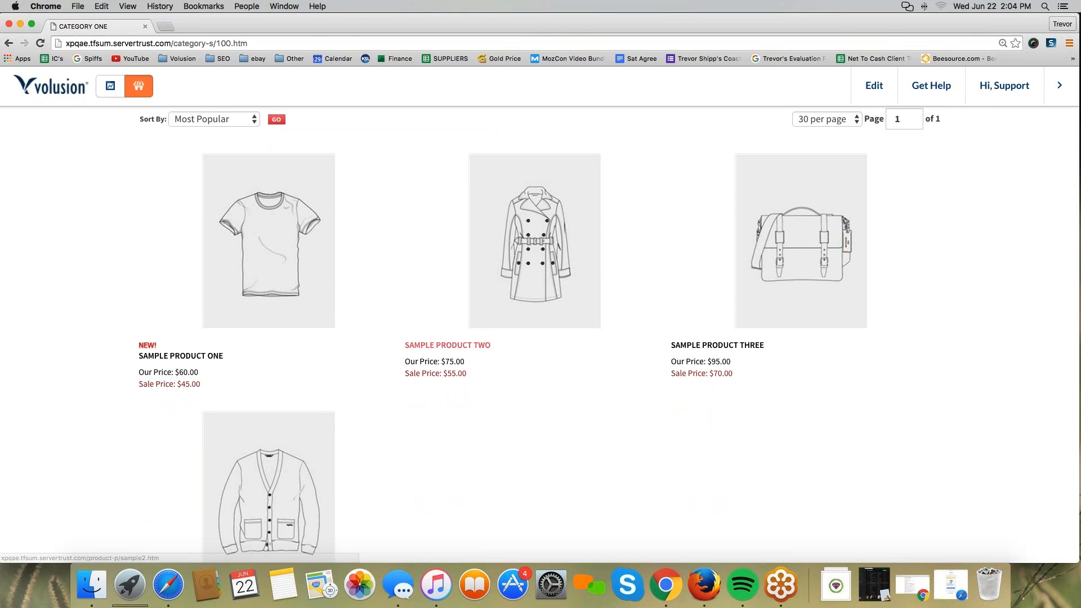
scroll(700, 349, "down", 1)
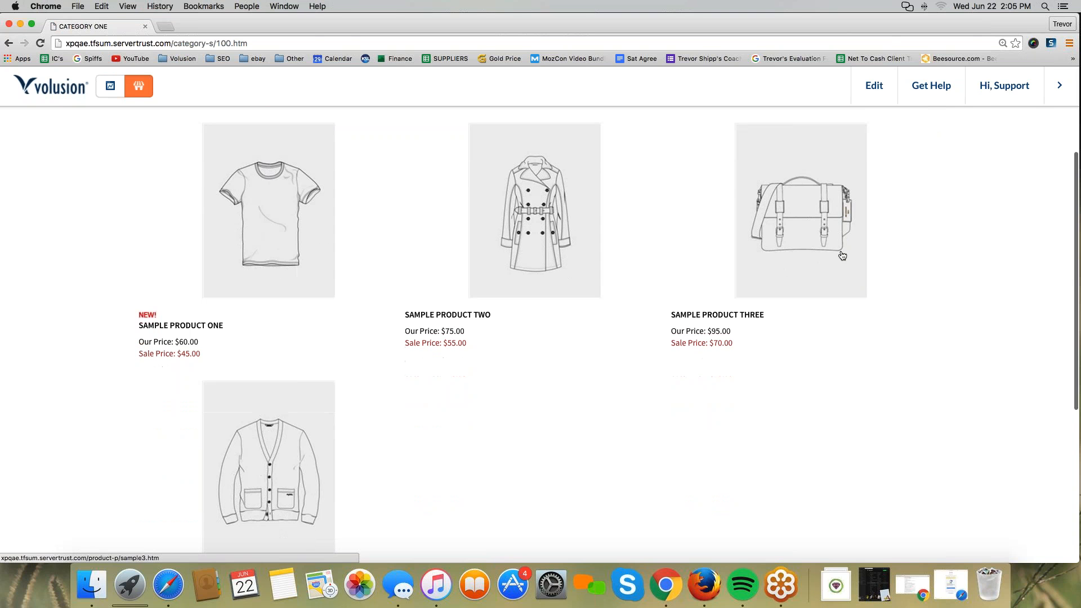
scroll(280, 416, "down", 1)
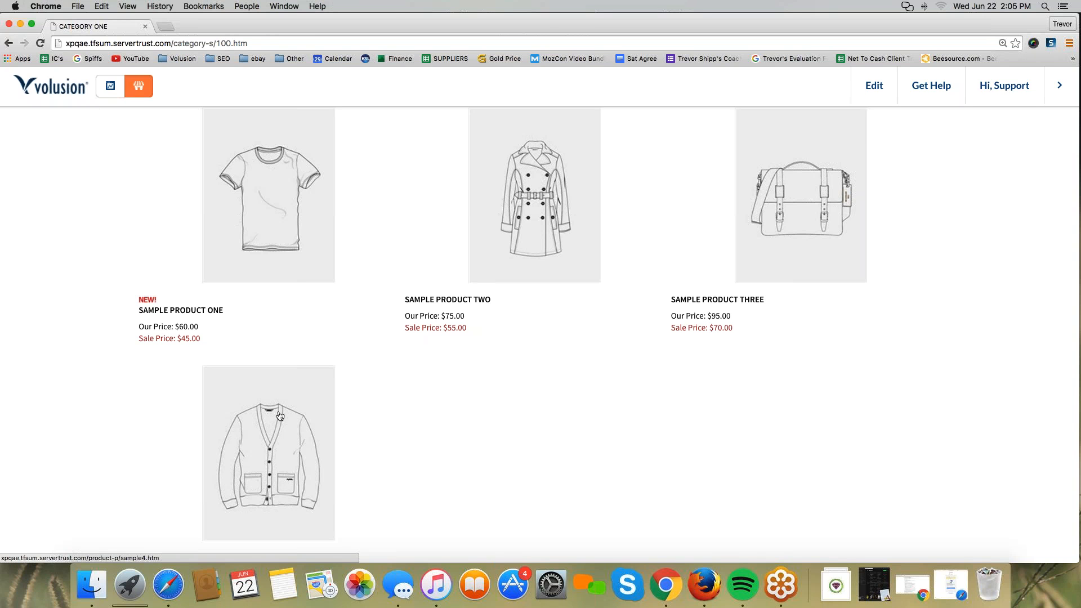
scroll(279, 416, "up", 3)
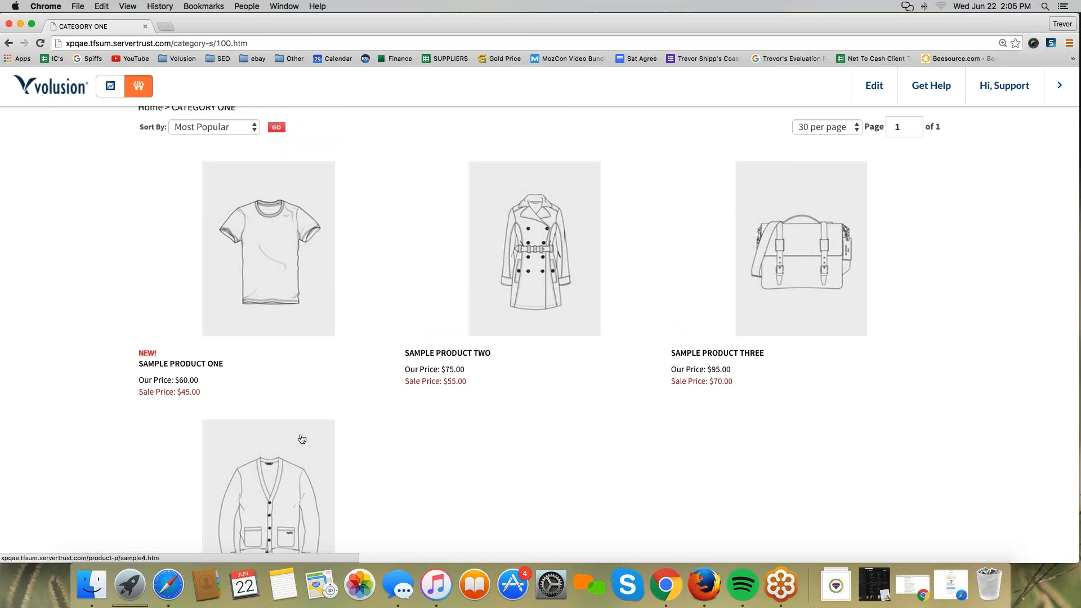
scroll(302, 439, "down", 8)
mouse_move(140, 468)
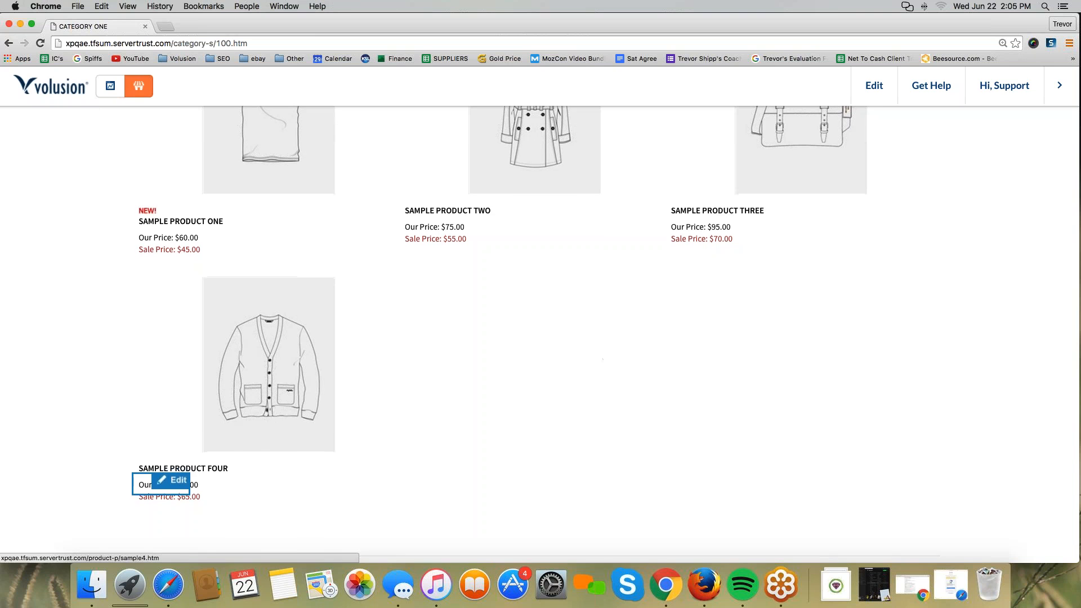
scroll(456, 394, "up", 3)
scroll(455, 394, "up", 1)
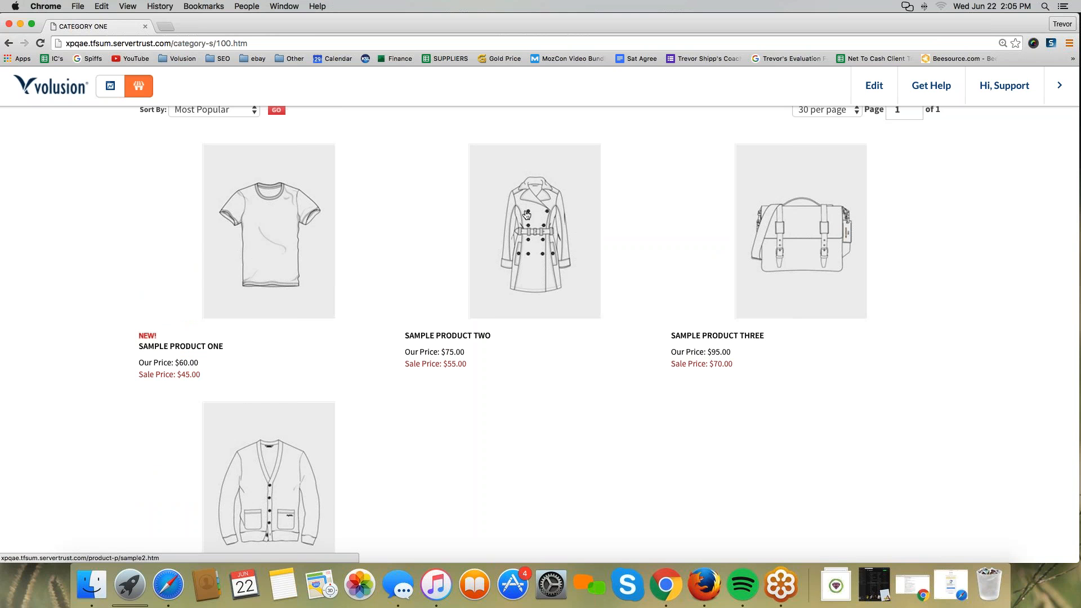
scroll(527, 215, "up", 3)
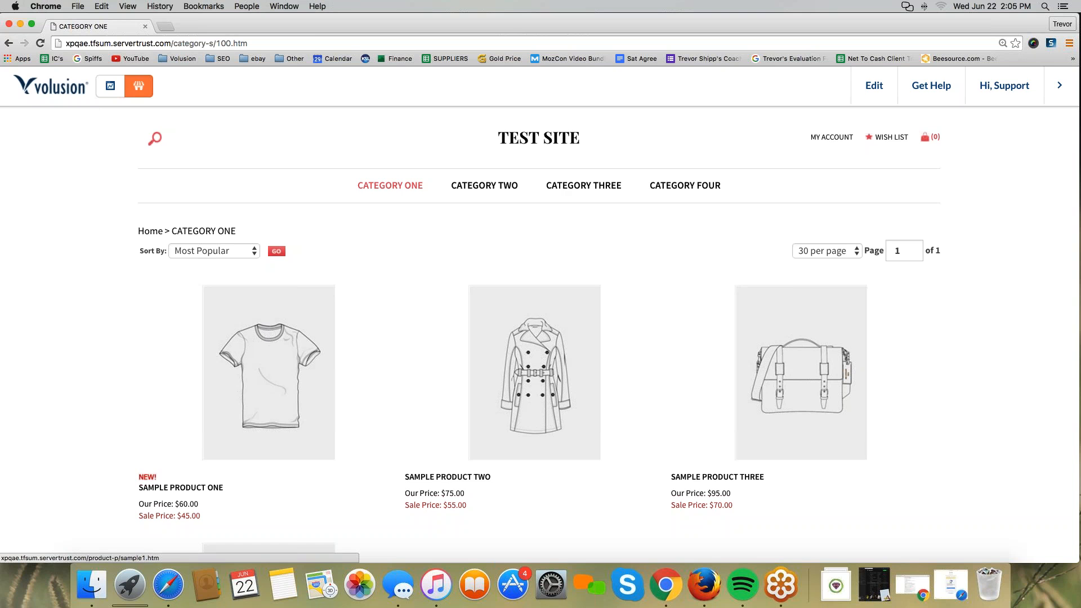
scroll(463, 354, "down", 4)
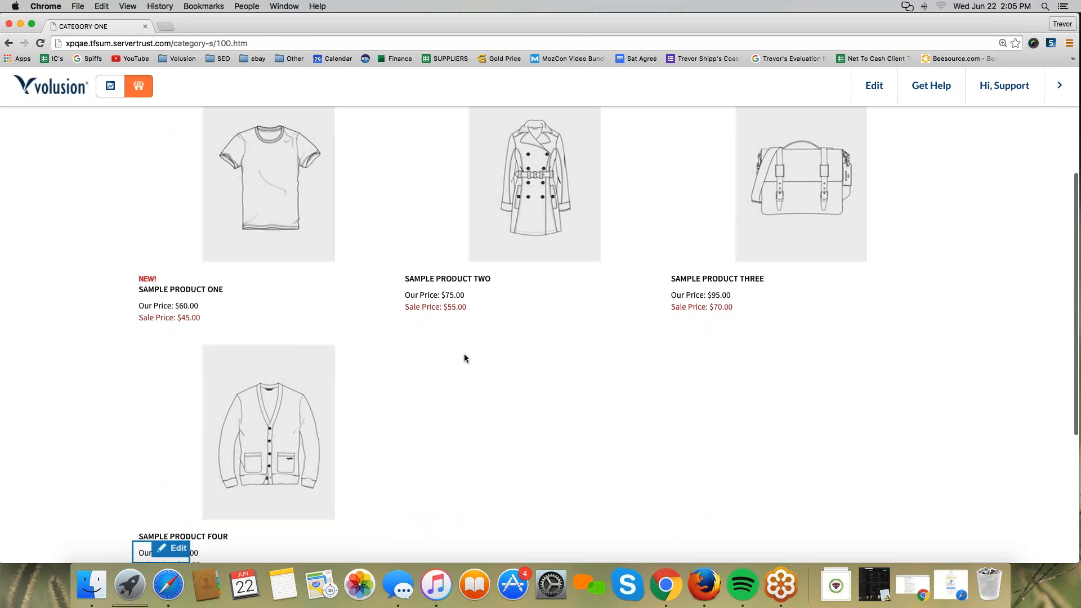
scroll(464, 354, "up", 4)
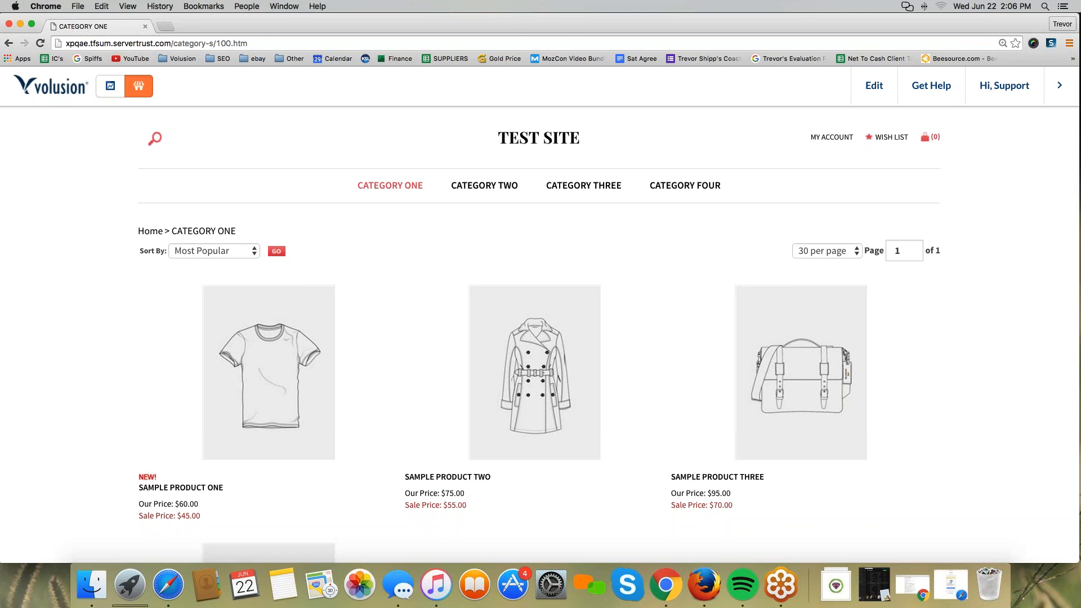
- Sort the CATEGORY ONE products by Price: Low to High
left_click(194, 252)
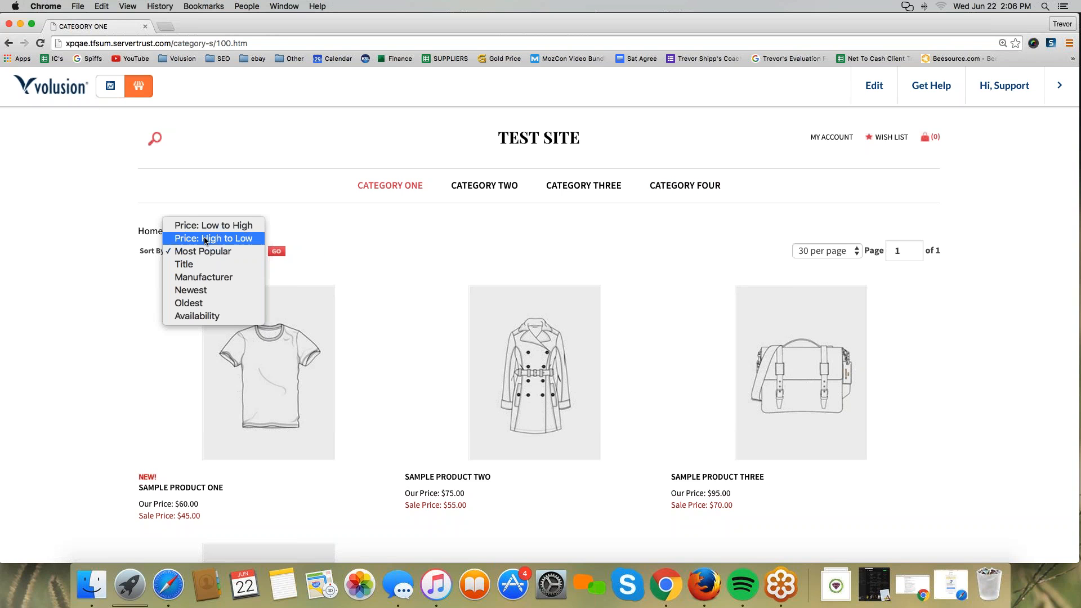
left_click(200, 230)
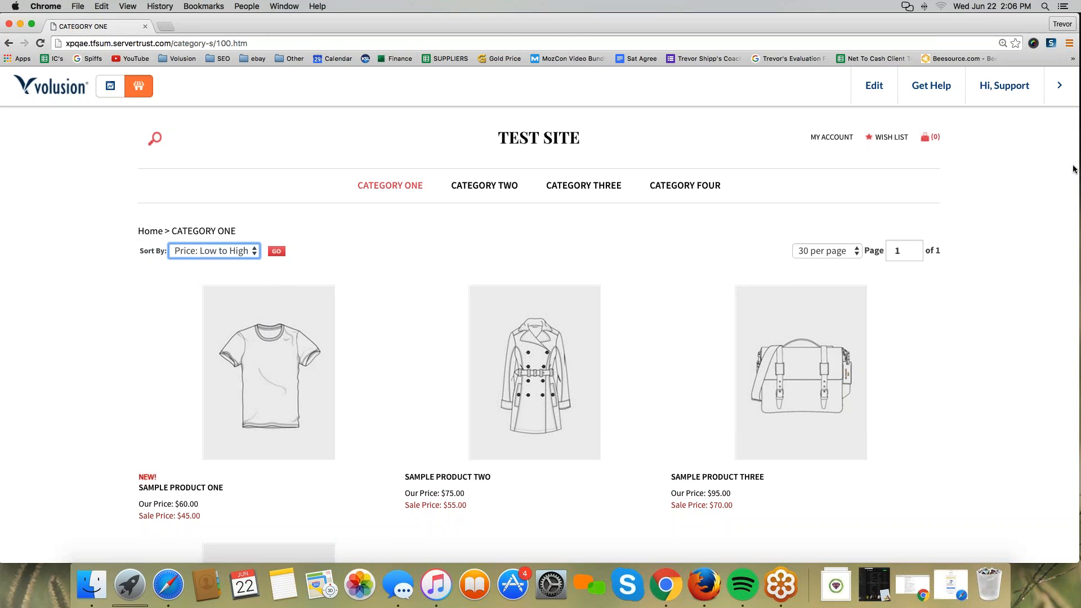
left_click(276, 251)
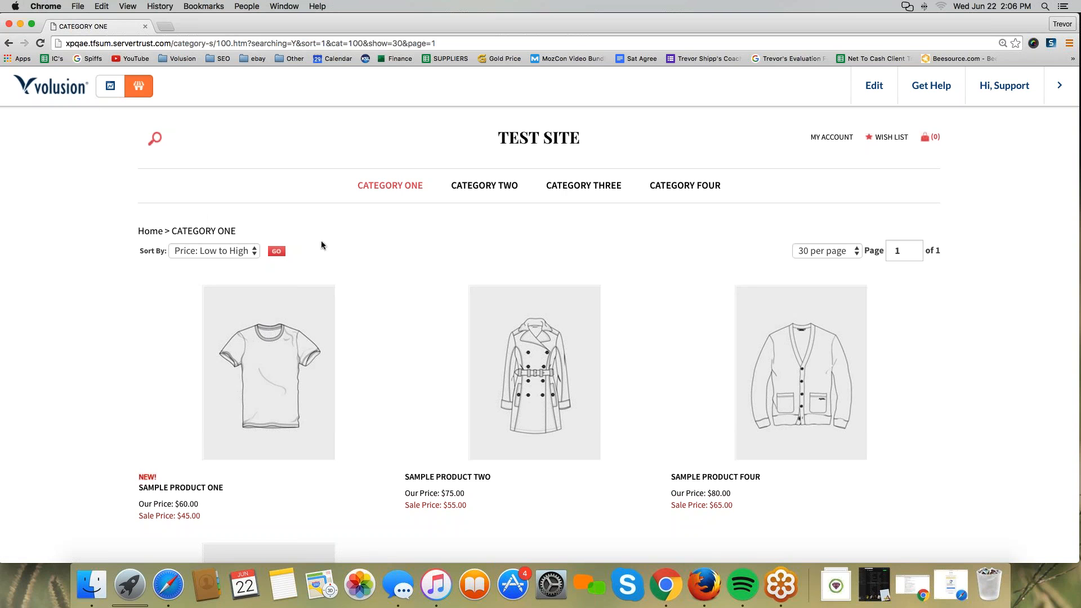
left_click_drag(290, 238, 154, 235)
mouse_move(196, 266)
left_mouse_down()
mouse_move(282, 264)
mouse_move(298, 254)
mouse_move(289, 235)
left_mouse_up()
left_click_drag(216, 231, 142, 237)
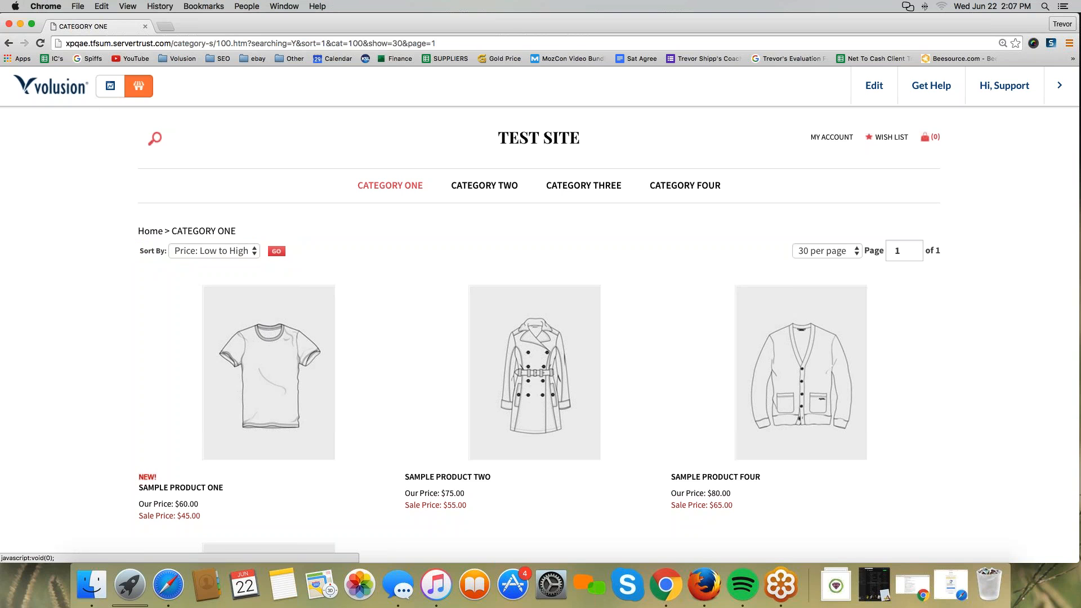
- Reload the CATEGORY ONE storefront page in its default order and open this category for editing in the store admin
left_click(391, 192)
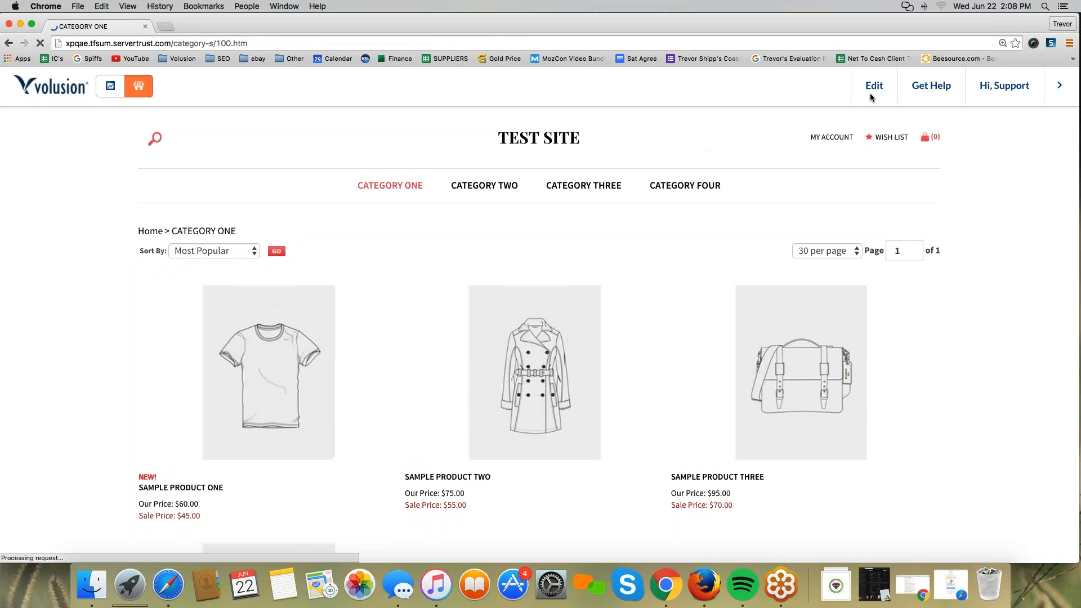
mouse_move(871, 90)
left_click(827, 120)
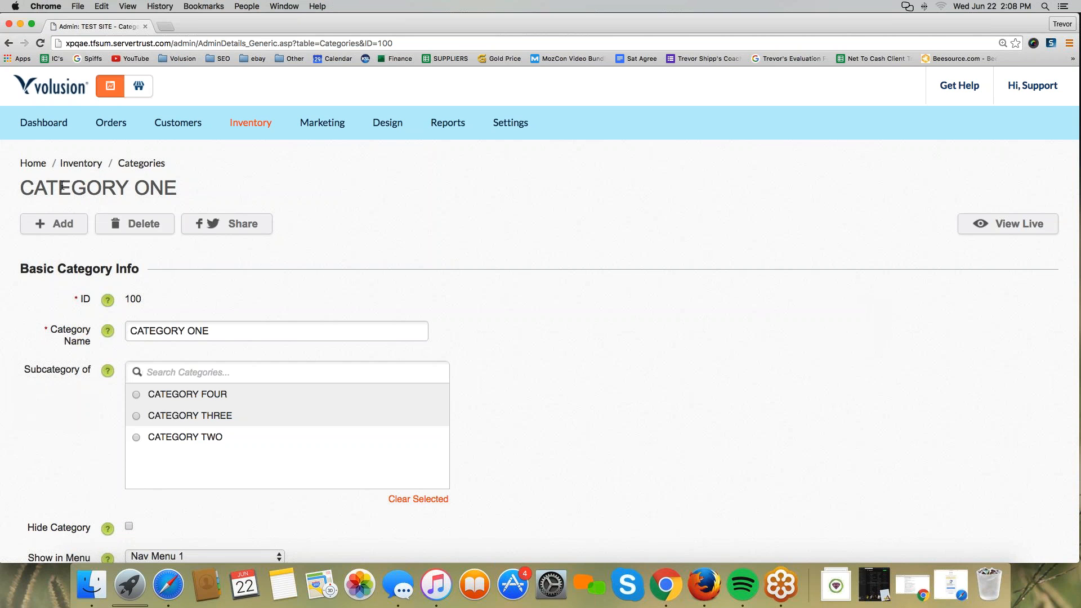
left_click_drag(21, 187, 180, 189)
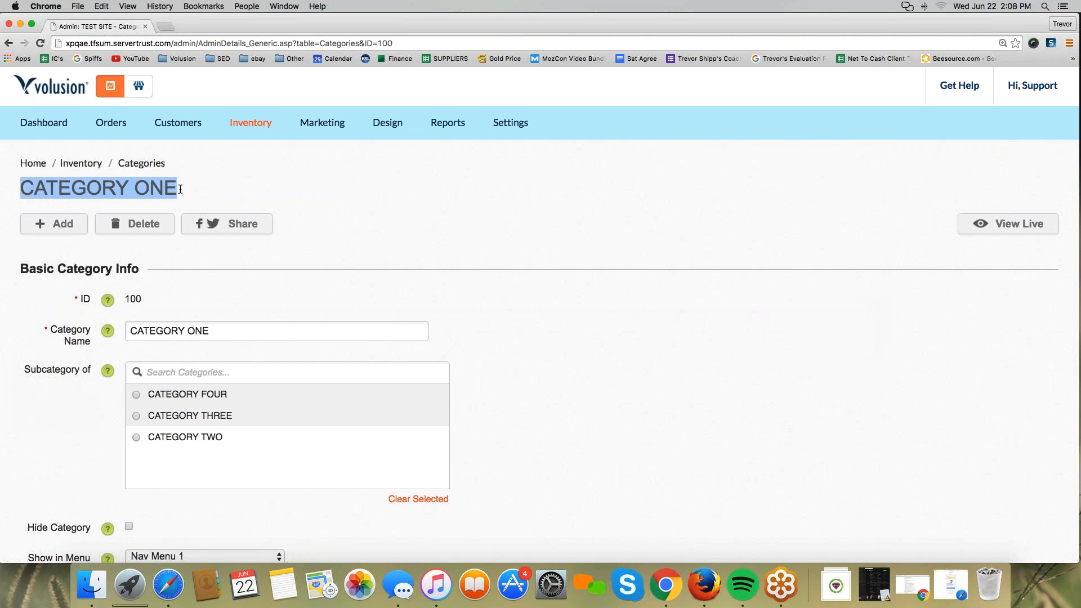
left_click(492, 215)
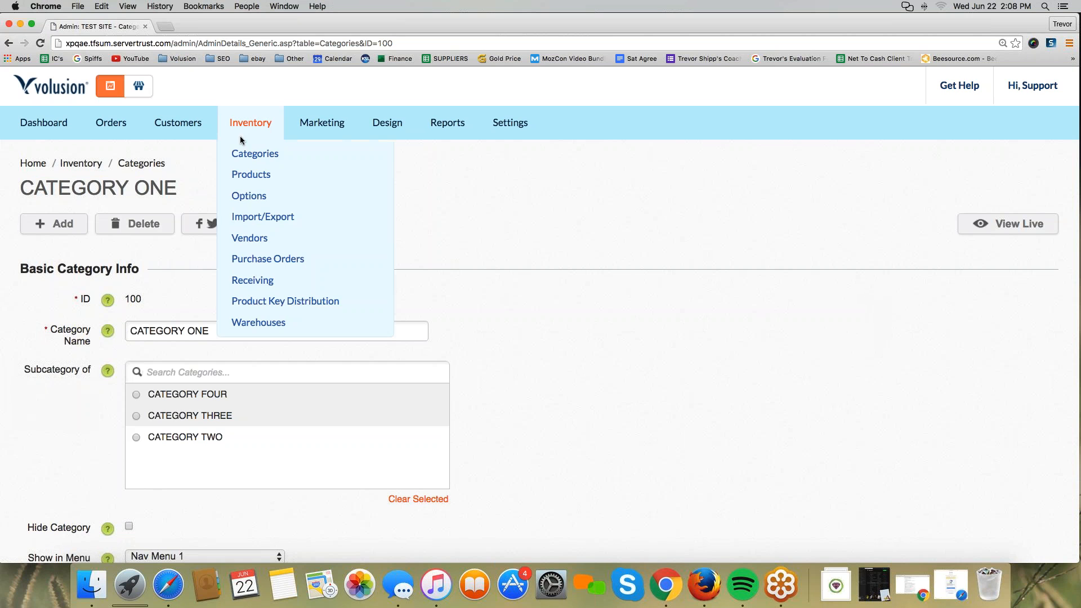
- Go to the inventory's category list and open CATEGORY ONE under Nav Menu 1 for editing
left_click(248, 154)
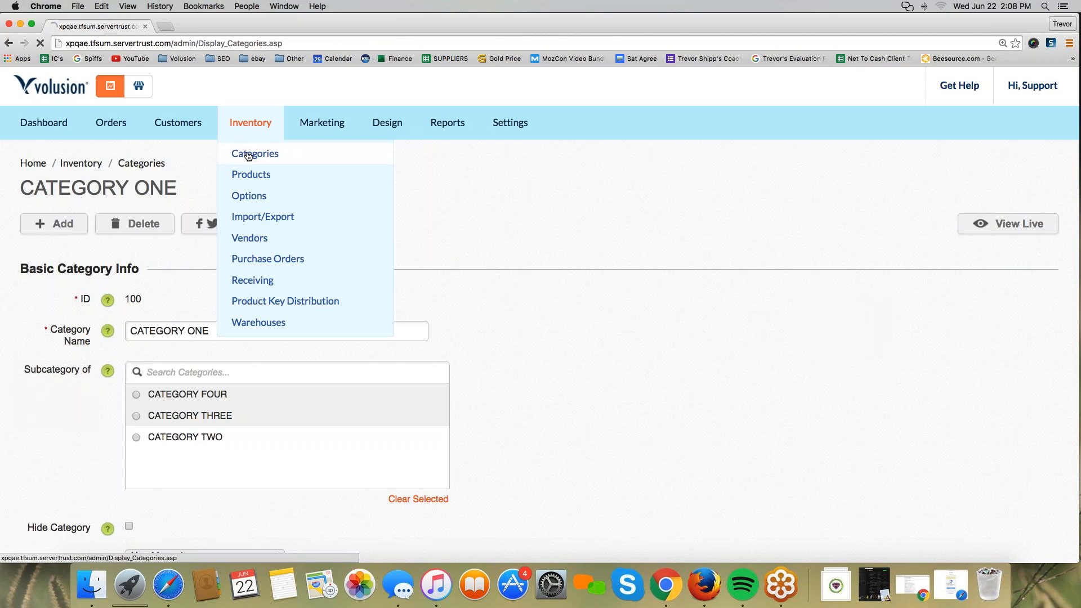
mouse_move(115, 332)
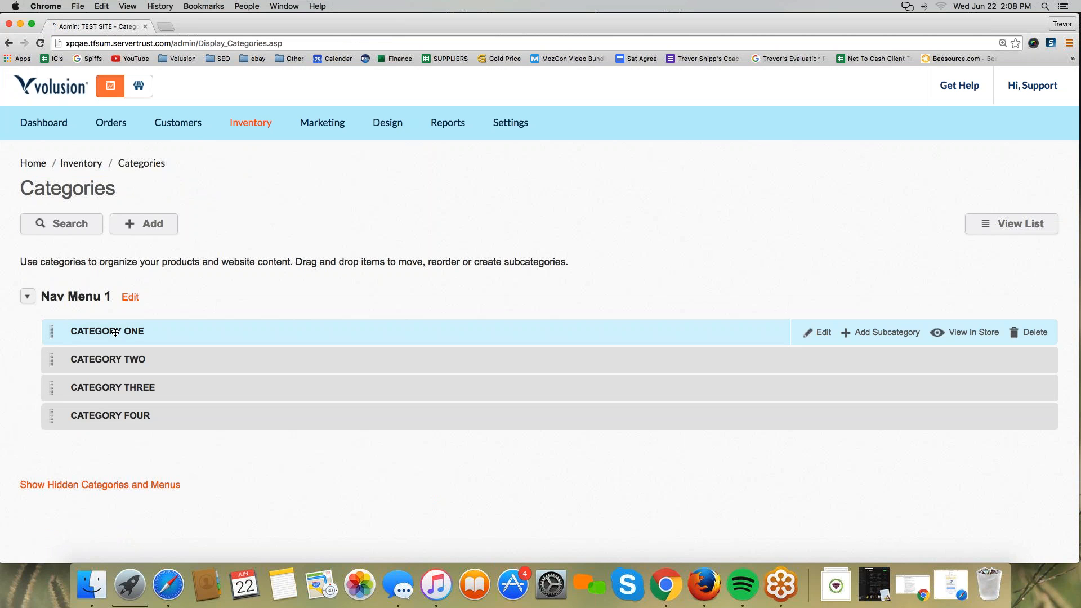
left_click(823, 335)
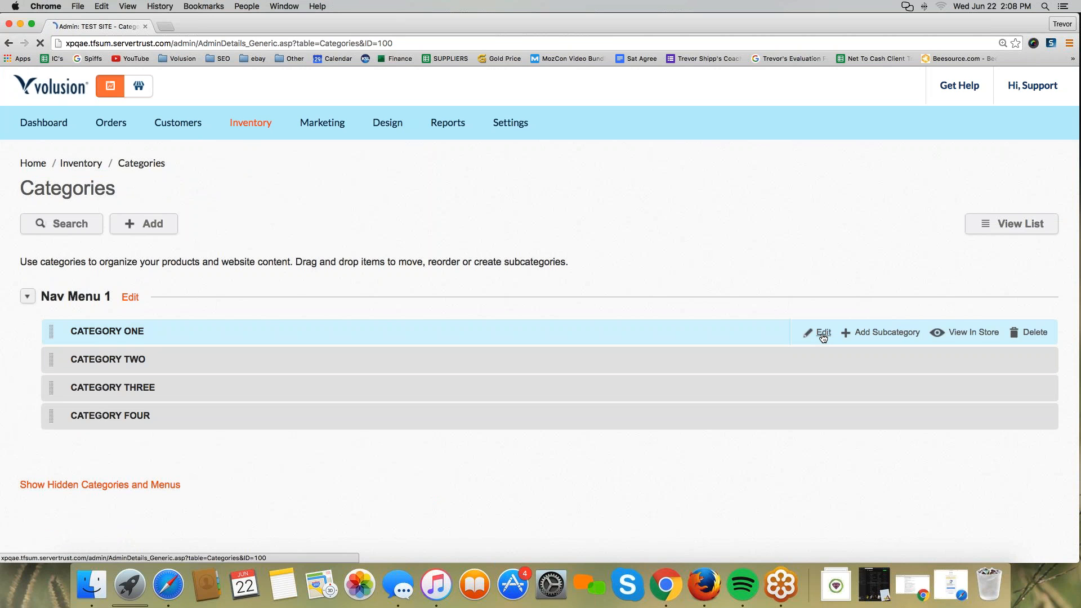
- Show the Product Display settings in the category's Advanced Info and locate Default Sort By
scroll(50, 269, "down", 7)
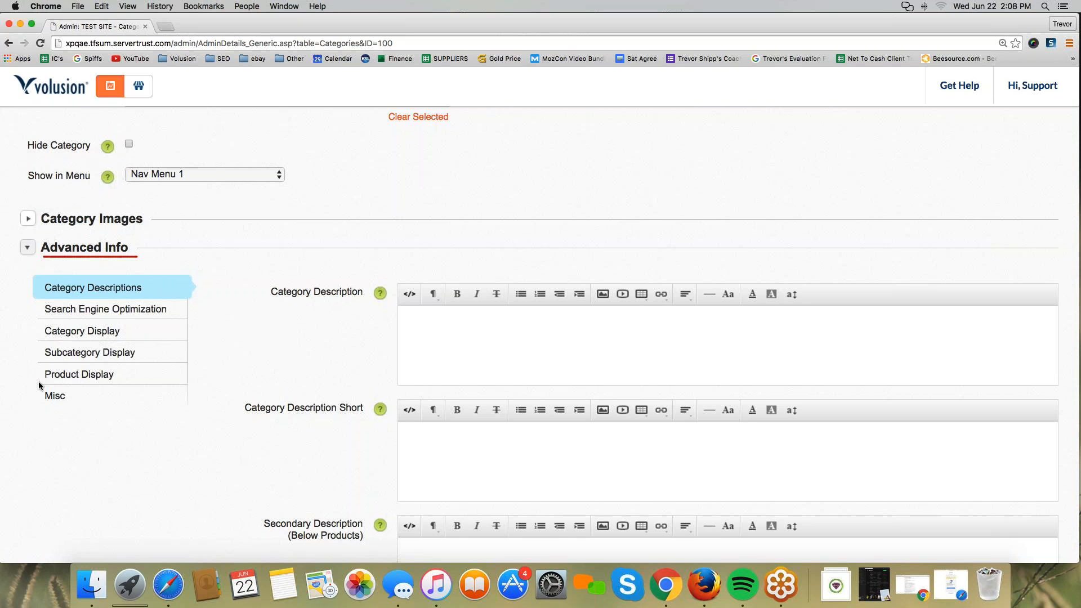
left_click_drag(38, 382, 50, 383)
left_click(1062, 171)
left_click(73, 374)
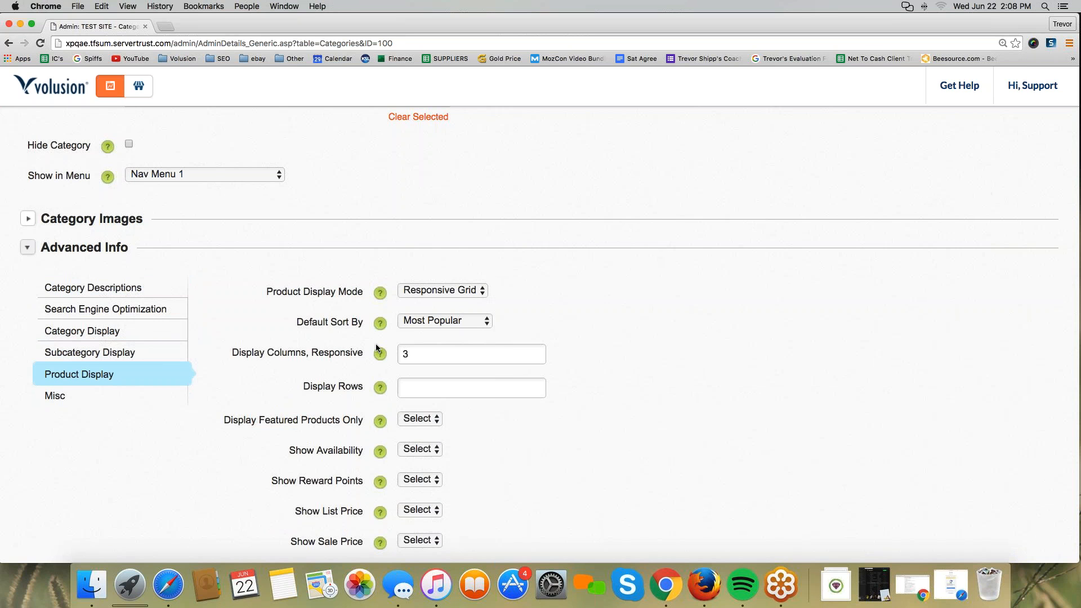
mouse_move(502, 306)
left_mouse_down()
mouse_move(367, 307)
mouse_move(282, 323)
left_mouse_up()
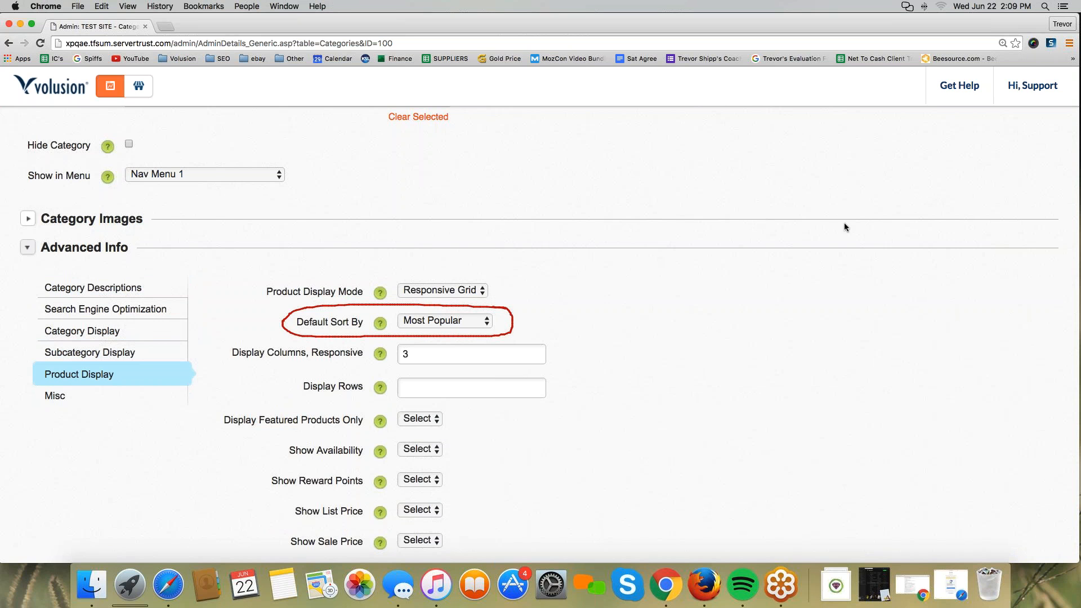
- Review the available Default Sort By options and the Misc settings, and return to Product Display
left_click(416, 320)
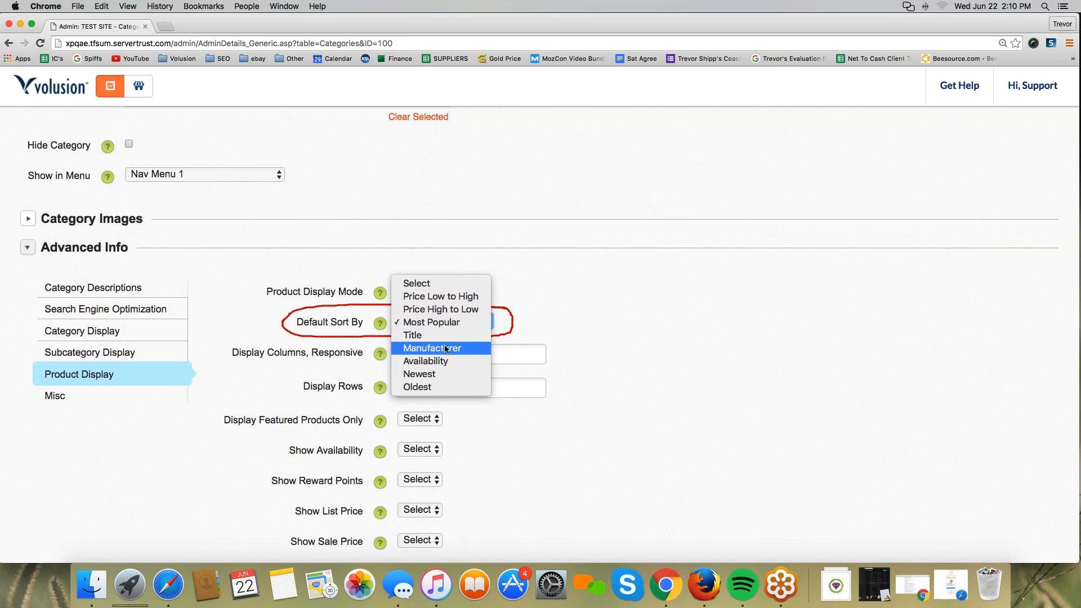
left_click(827, 306)
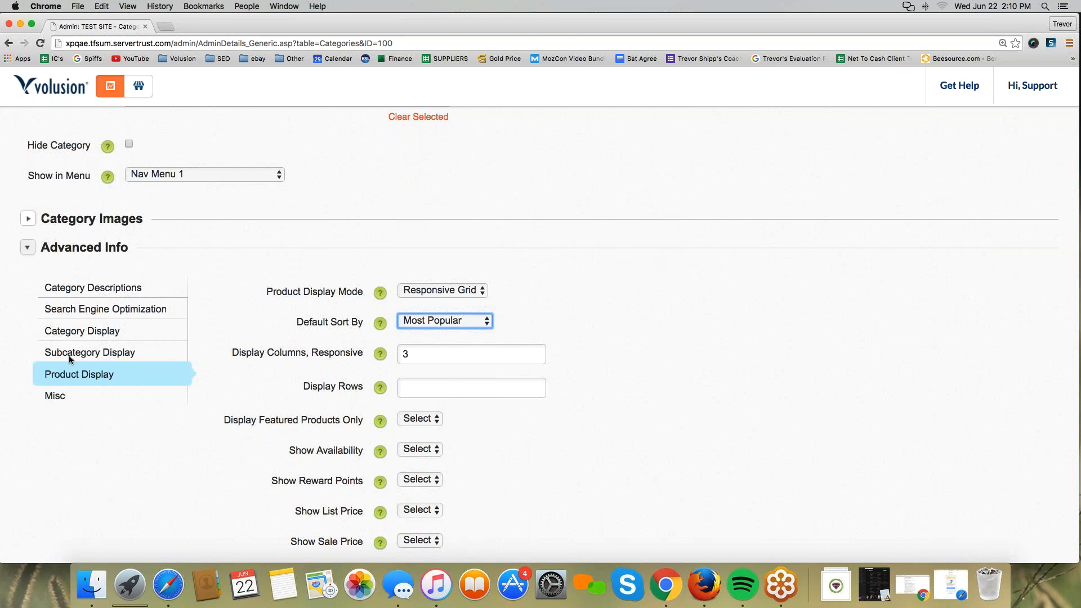
left_click(73, 432)
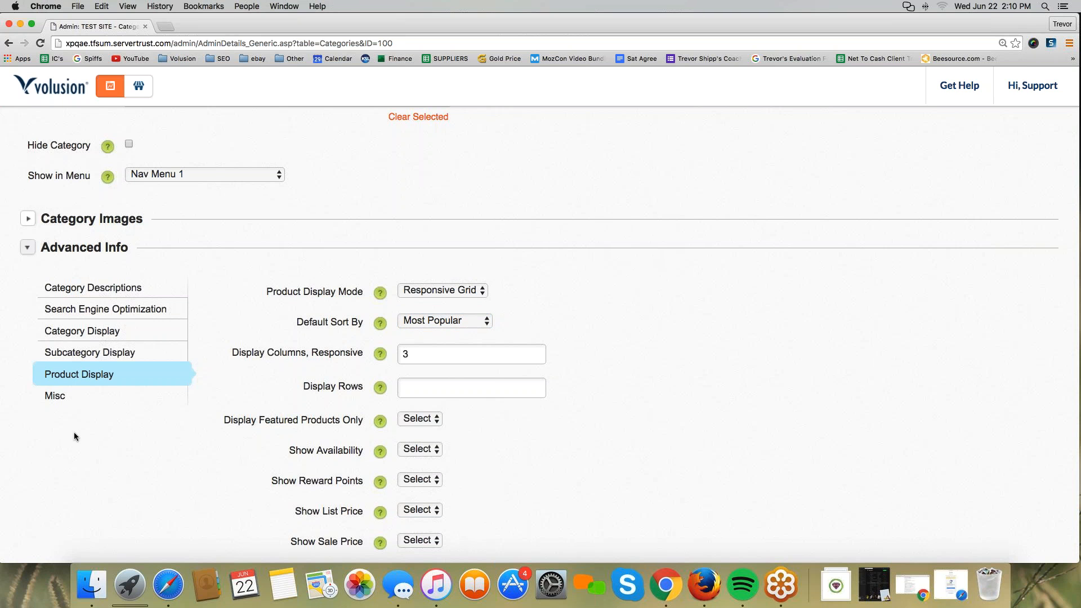
left_click(61, 398)
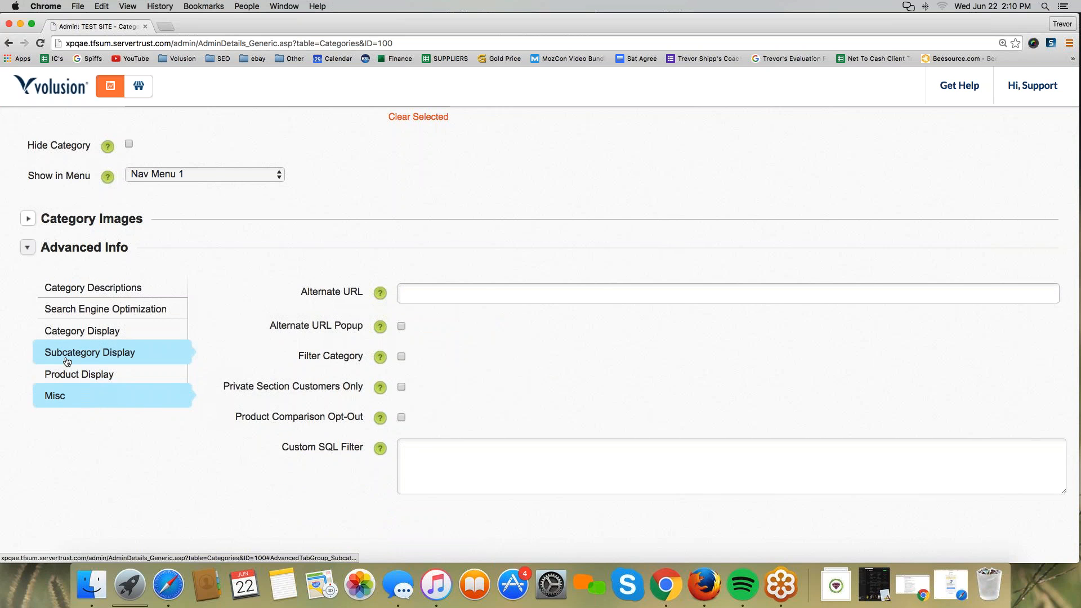
left_click(67, 375)
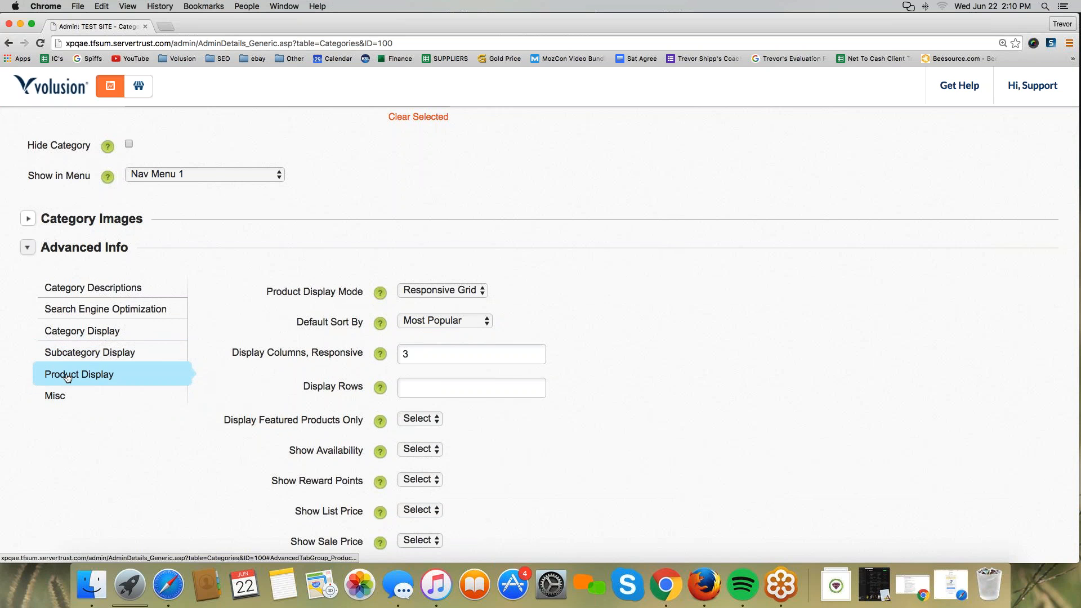
- Try Manufacturer, Availability and Price Low to High in turn as CATEGORY ONE's Default Sort By option
left_click(464, 316)
left_click(443, 348)
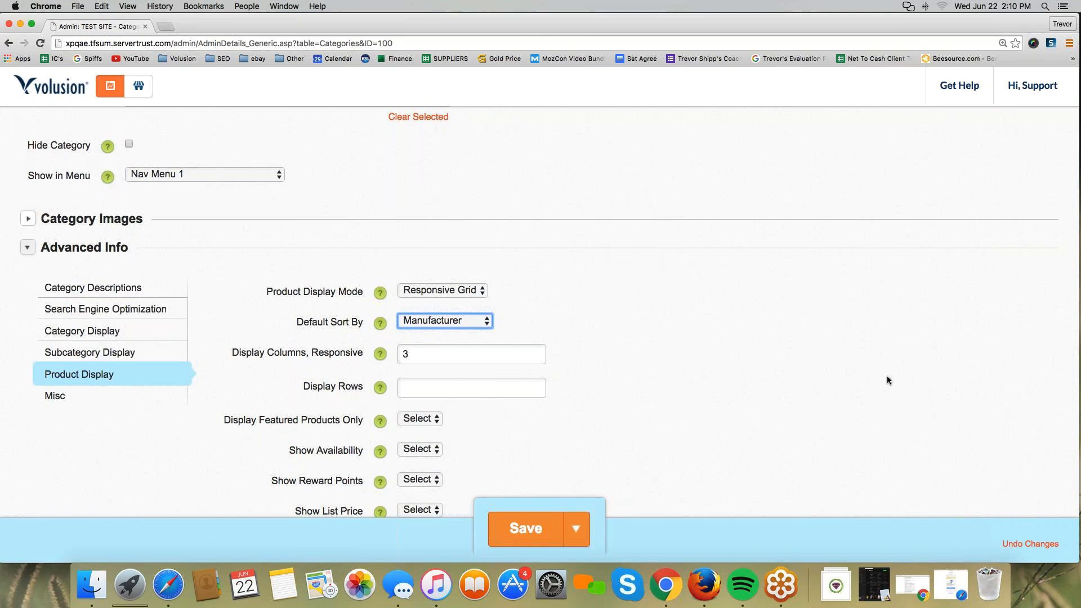
left_click(465, 321)
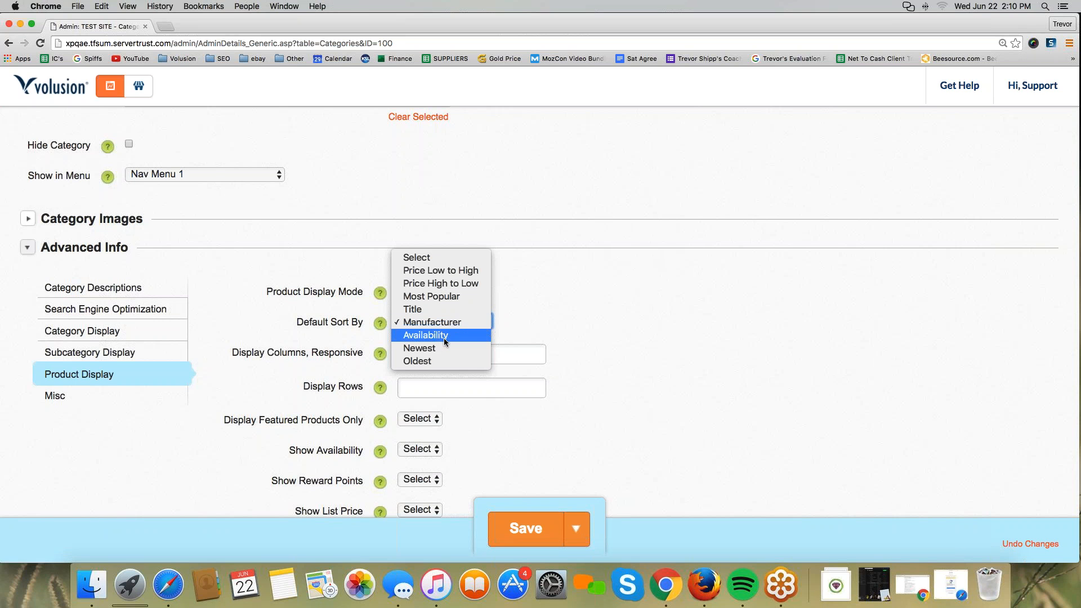
left_click(450, 336)
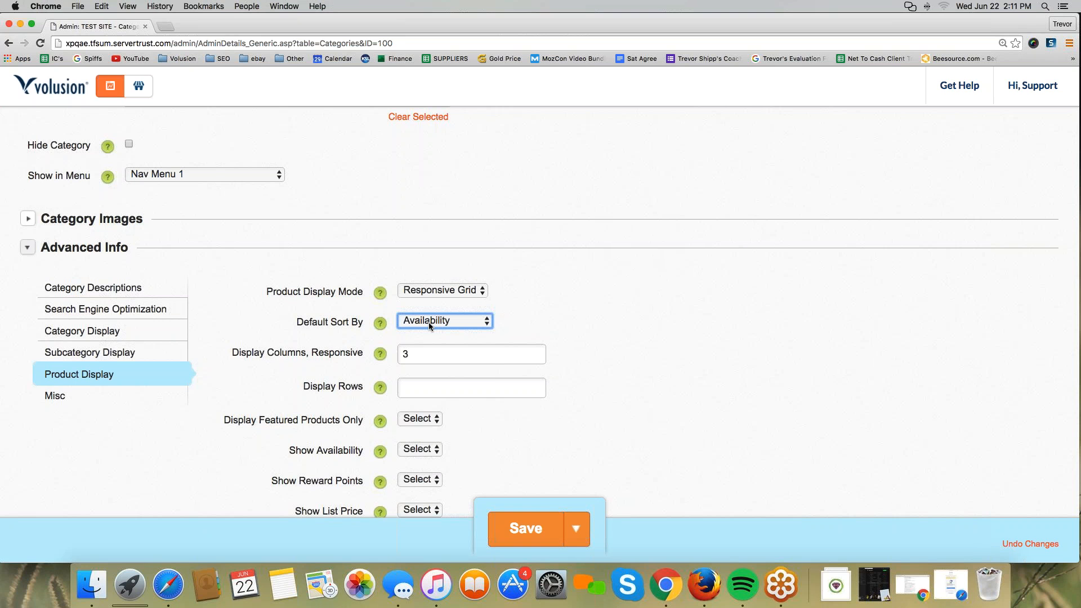
left_click(427, 325)
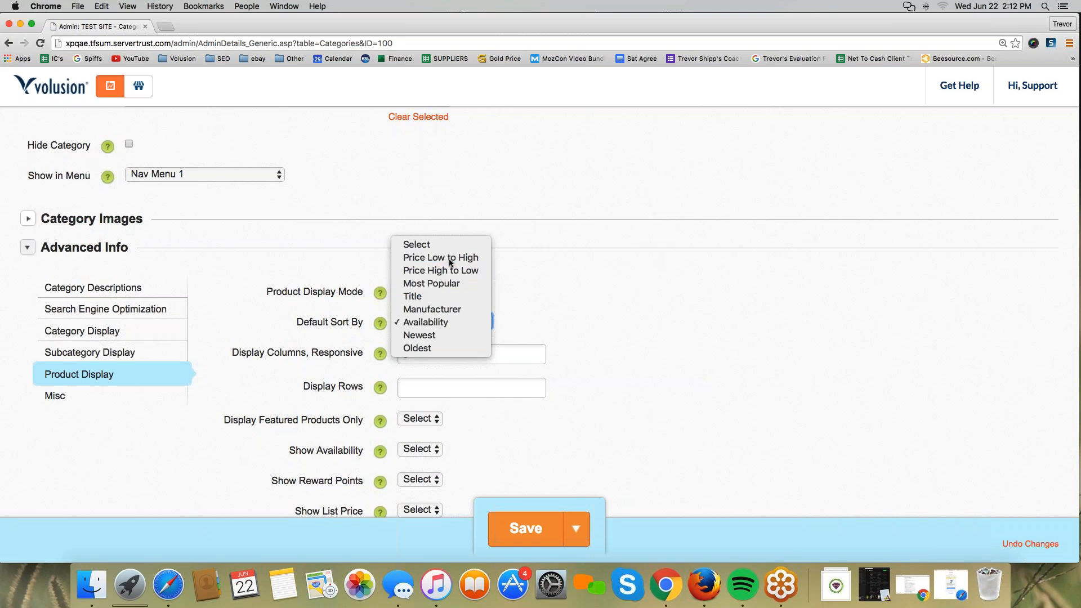
left_click(448, 258)
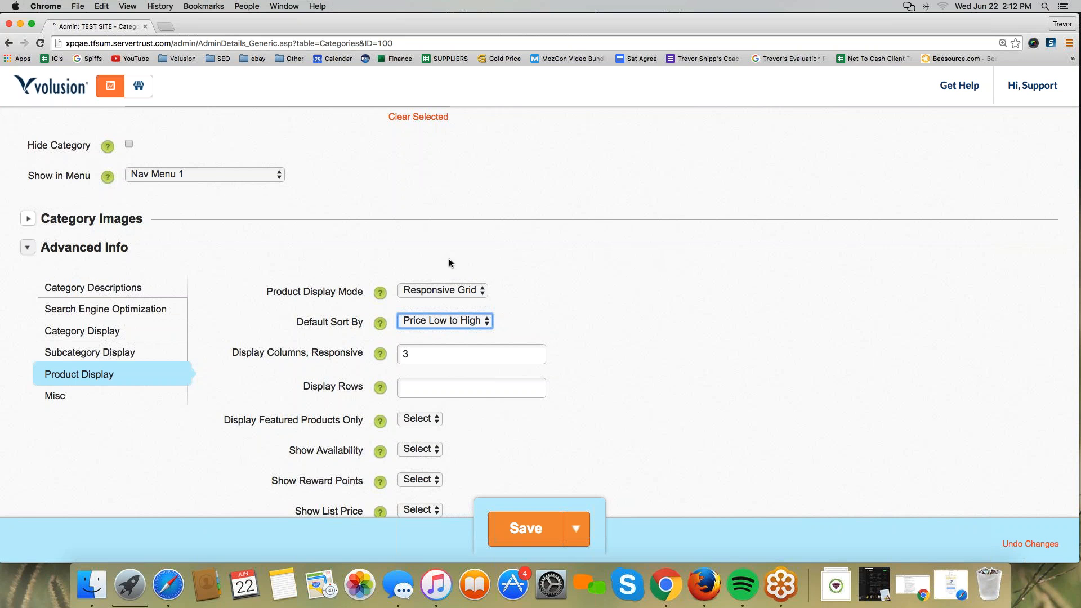
- Set CATEGORY ONE's Default Sort By to Most Popular and save the category
left_click(448, 320)
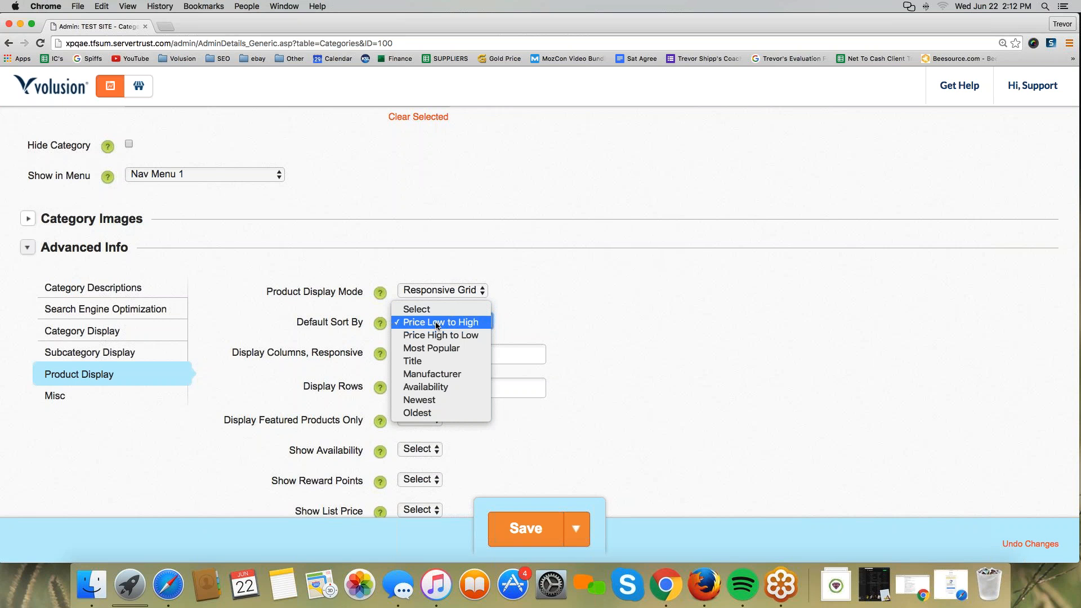
left_click(447, 349)
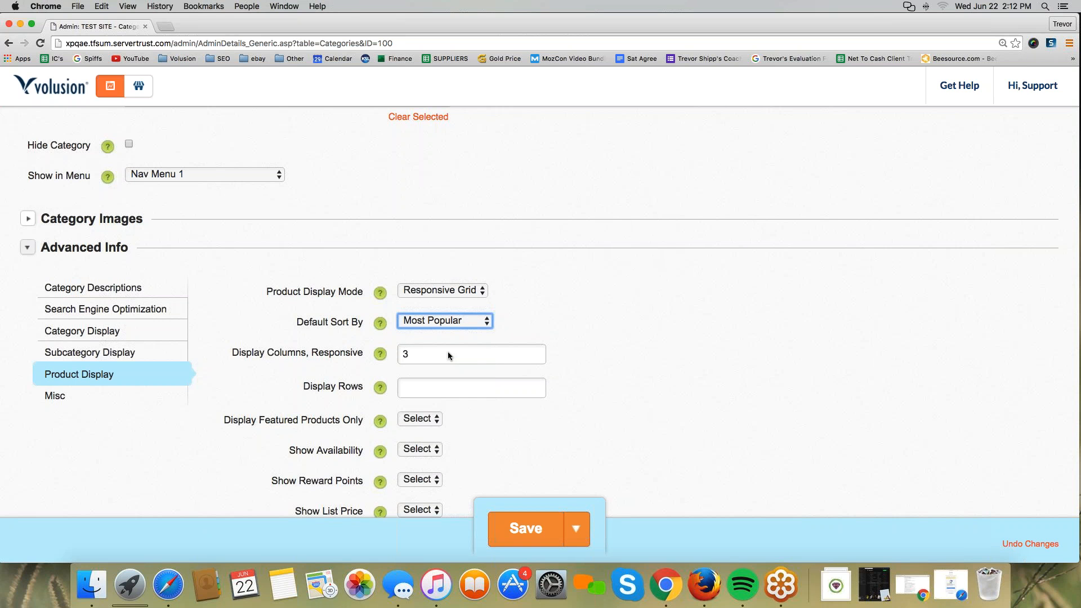
left_click(527, 529)
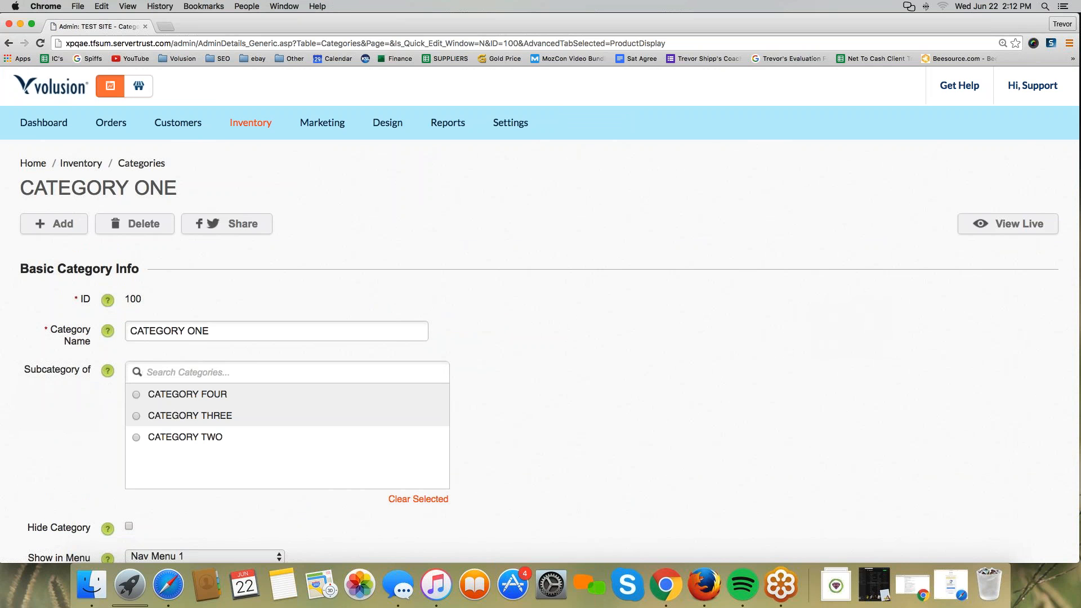
- Open CATEGORY TWO for editing from the inventory's category list and show its Product Display settings
mouse_move(275, 126)
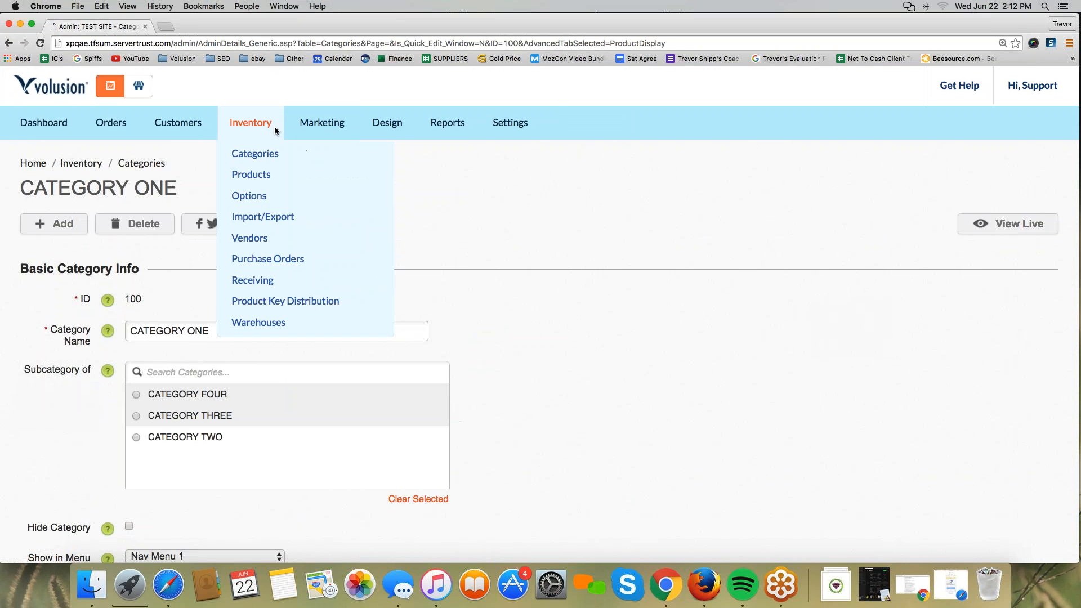
left_click(242, 152)
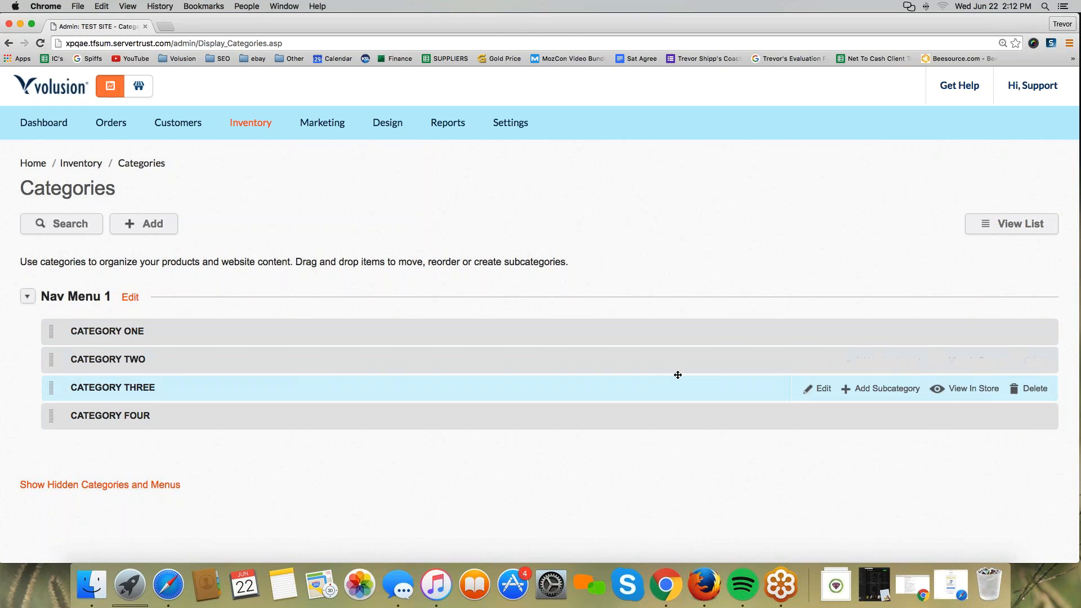
left_click(820, 360)
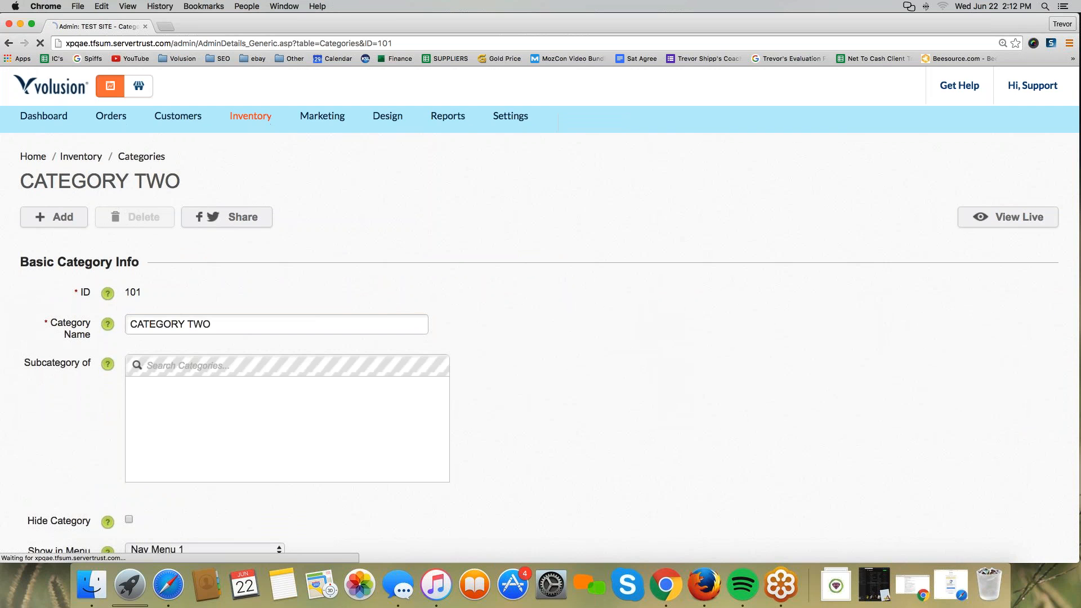
scroll(97, 434, "down", 5)
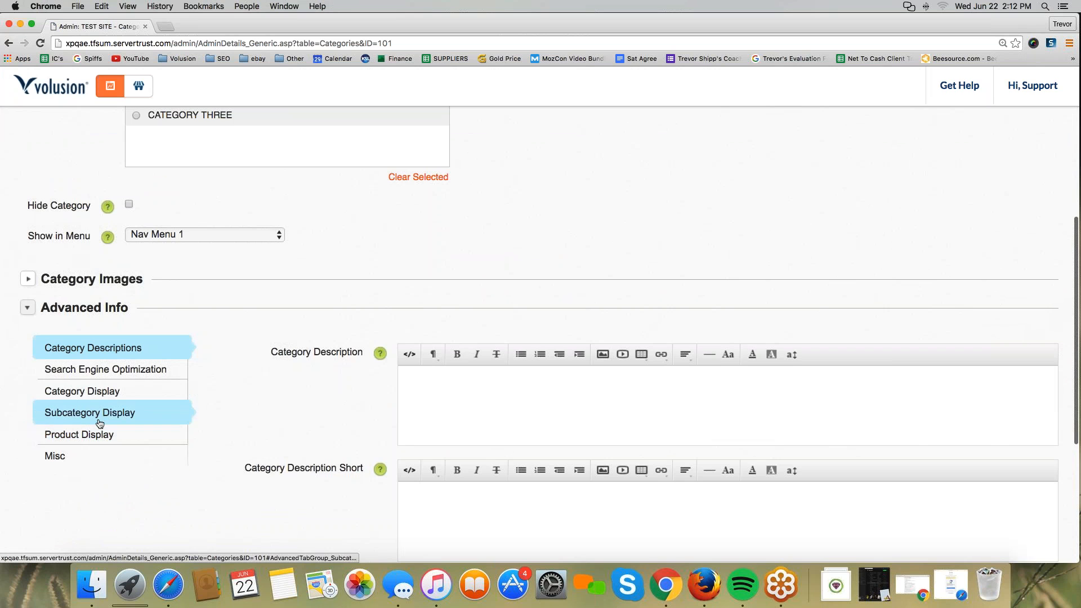
left_click(96, 437)
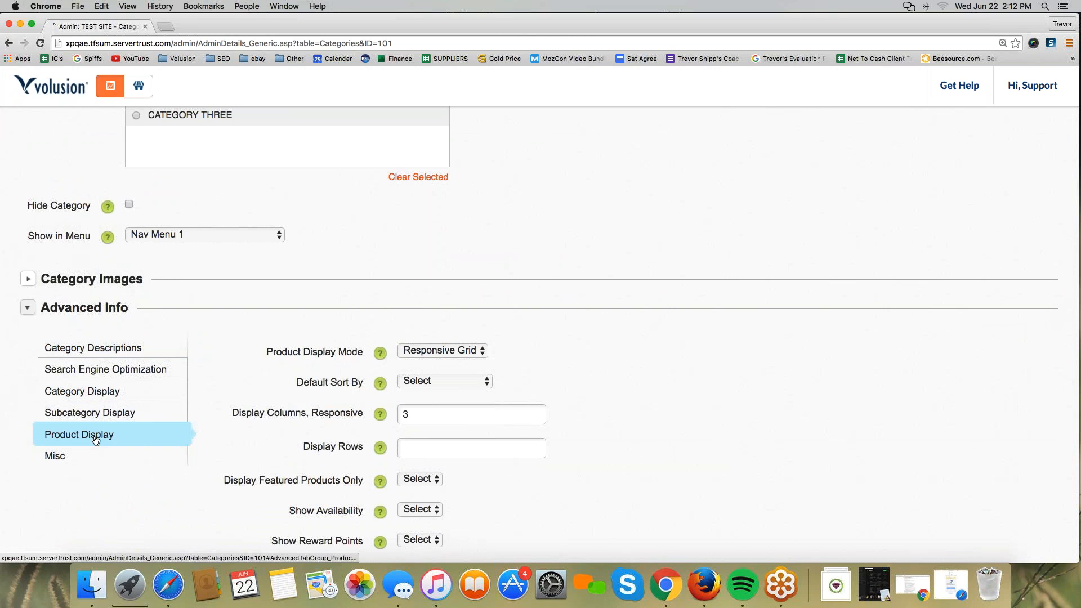
- Set CATEGORY TWO's Default Sort By to Most Popular and save the category
scroll(470, 404, "down", 2)
left_click(467, 288)
left_click(643, 277)
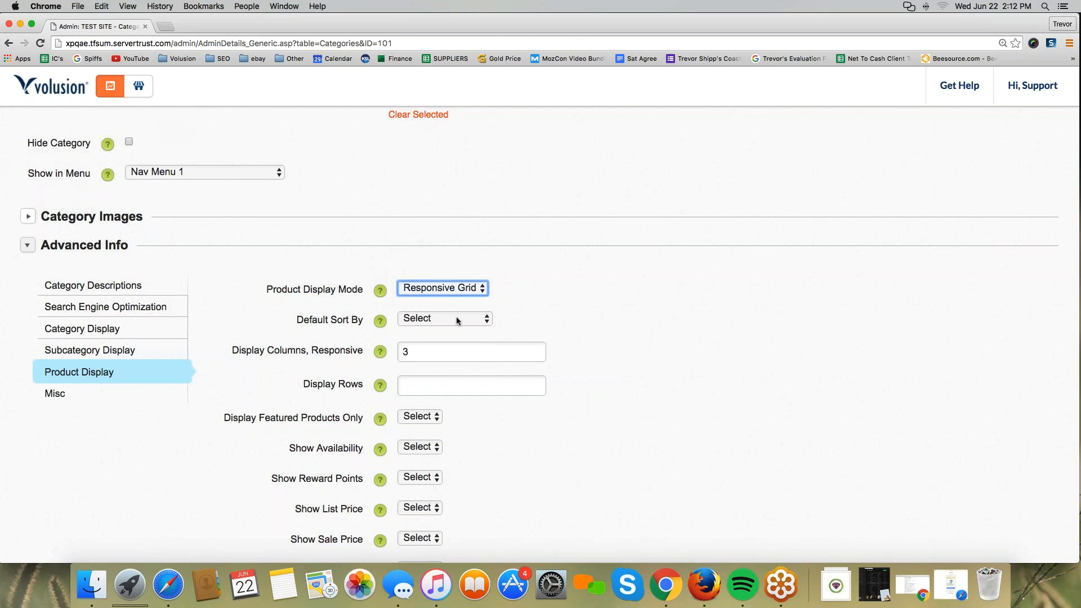
left_click(456, 319)
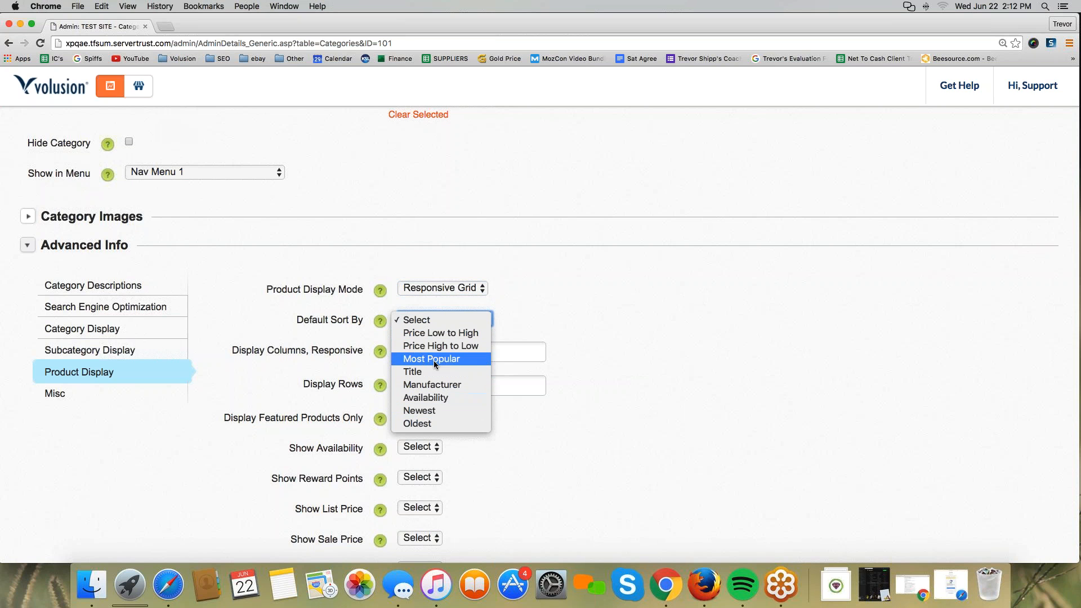
left_click(434, 360)
left_click(527, 537)
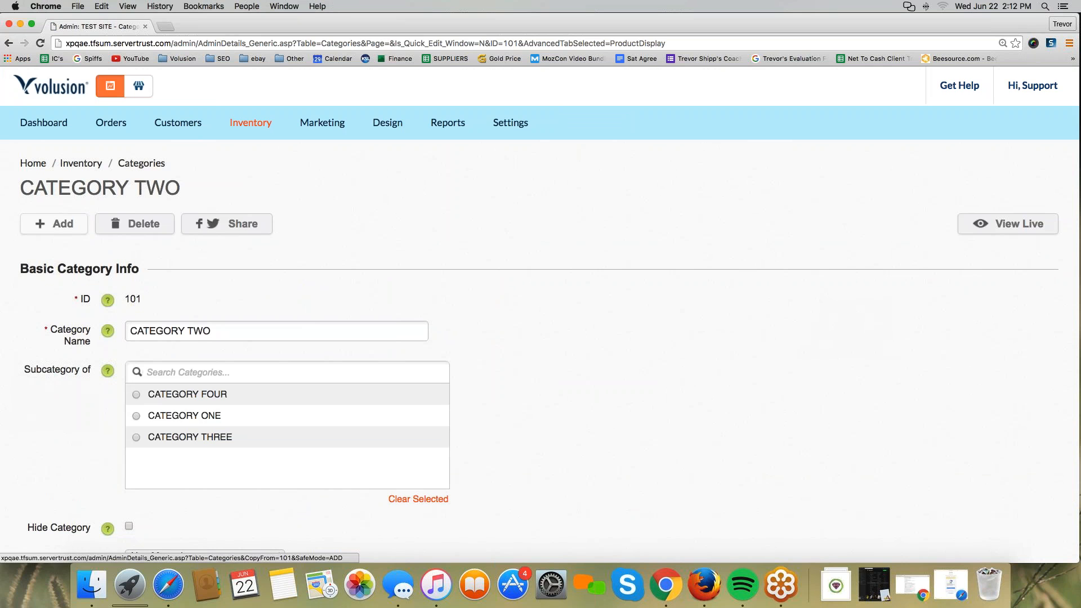
- Return to the inventory's category list, open CATEGORY THREE for editing and show its Product Display settings
mouse_move(250, 123)
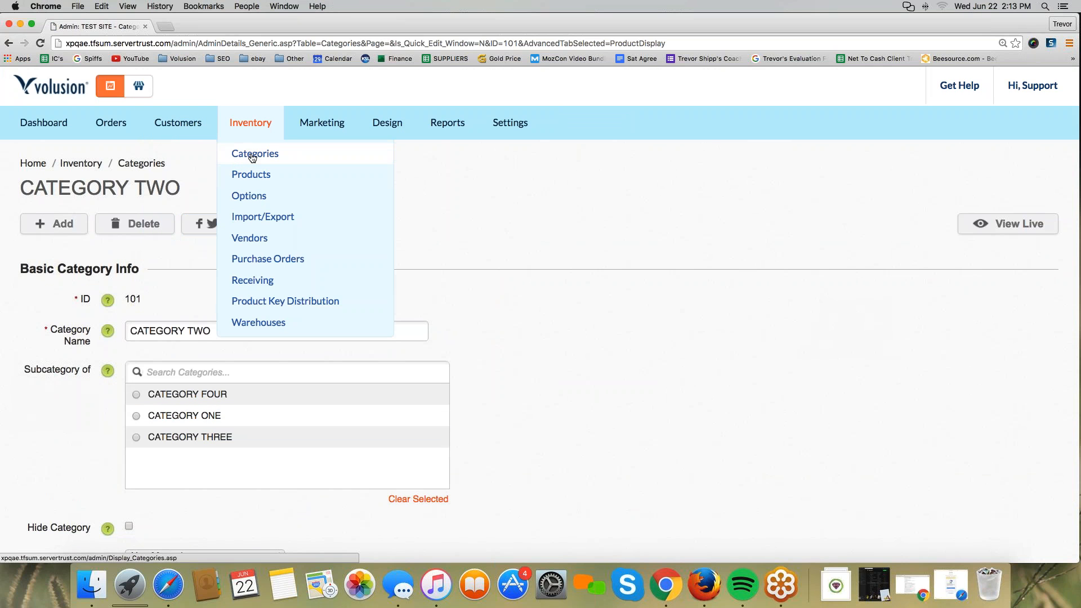
left_click(252, 156)
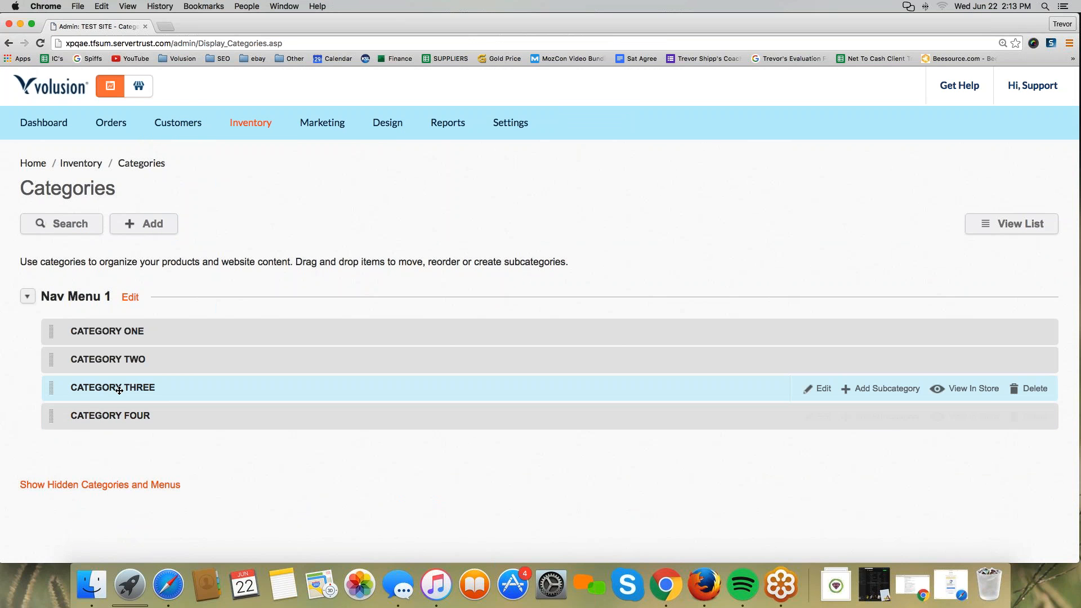
left_click(820, 388)
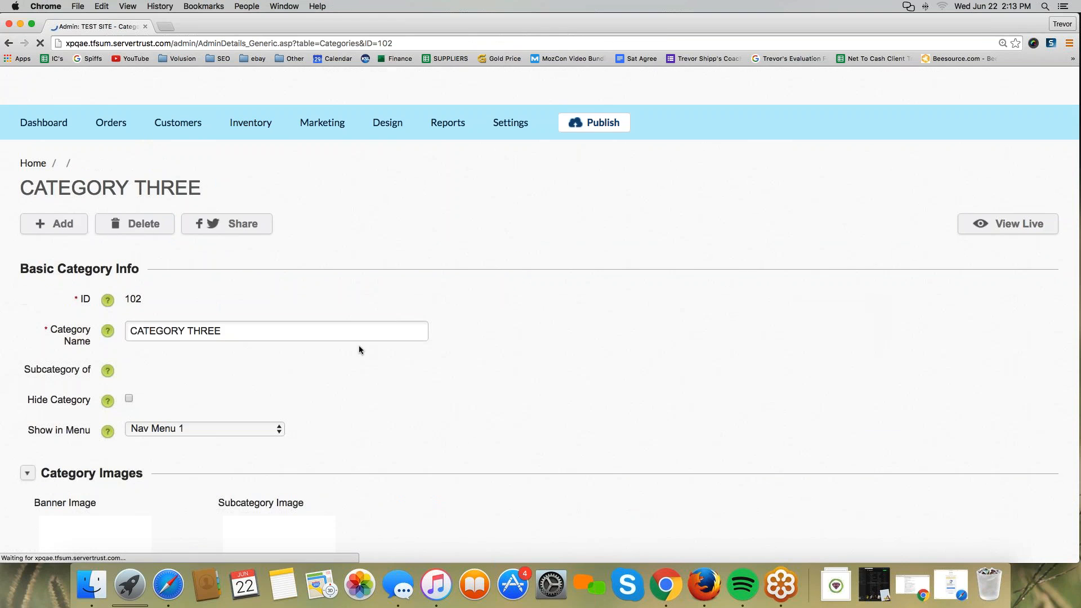
scroll(60, 329, "down", 3)
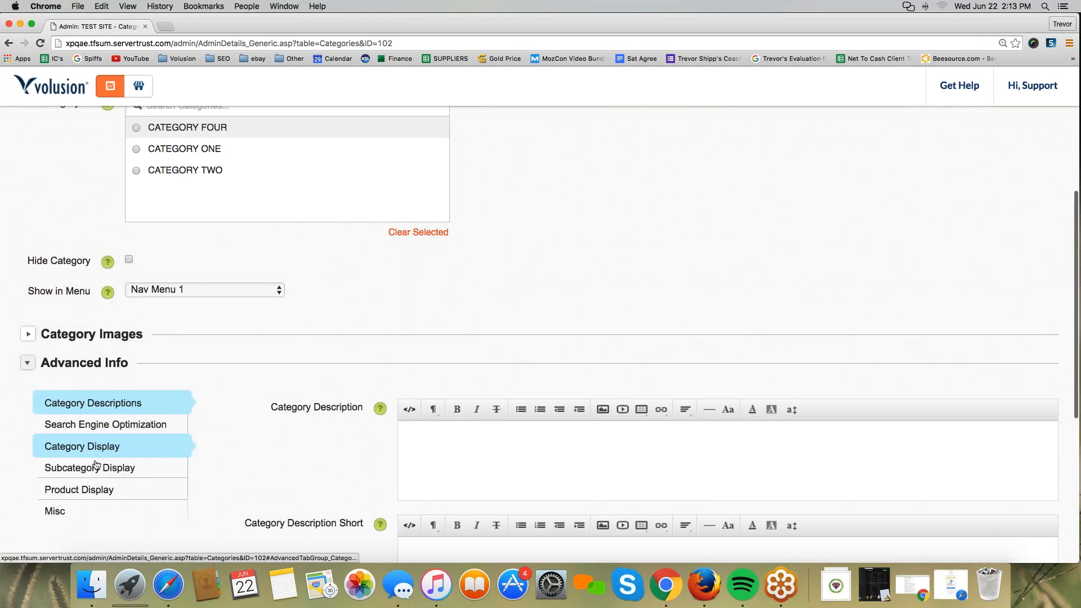
left_click(89, 511)
left_click(96, 489)
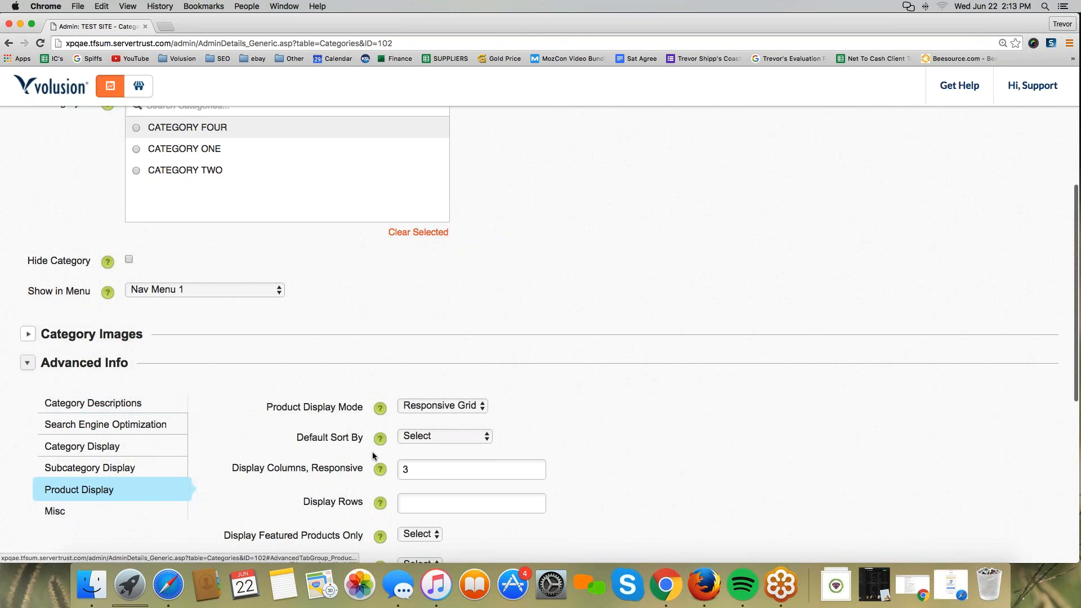
- Set CATEGORY THREE's Default Sort By to Most Popular and save the category
scroll(404, 441, "down", 3)
left_click(445, 294)
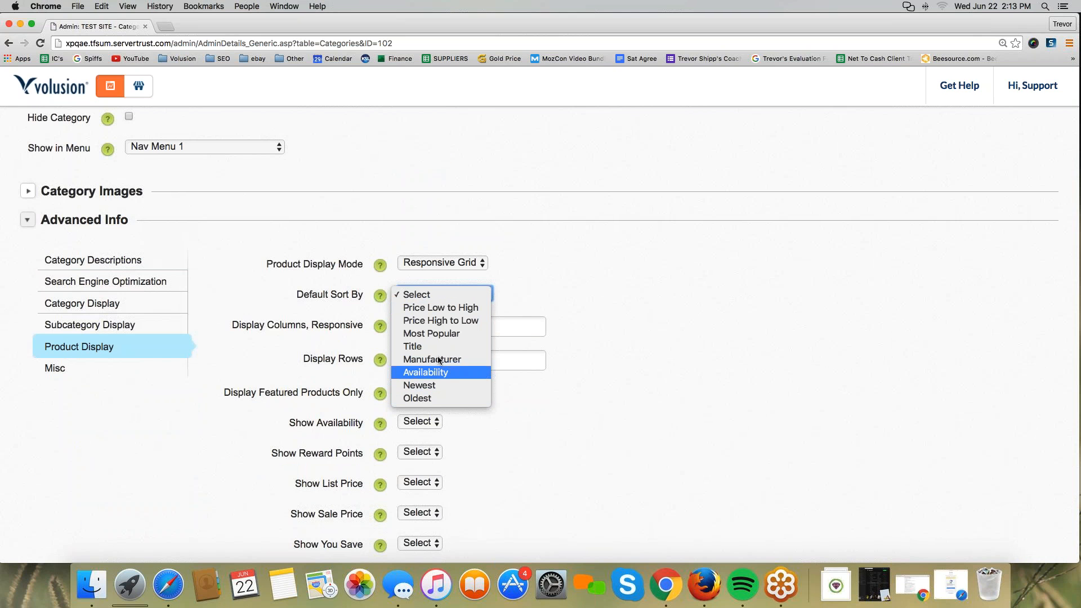
left_click(432, 333)
left_click(554, 527)
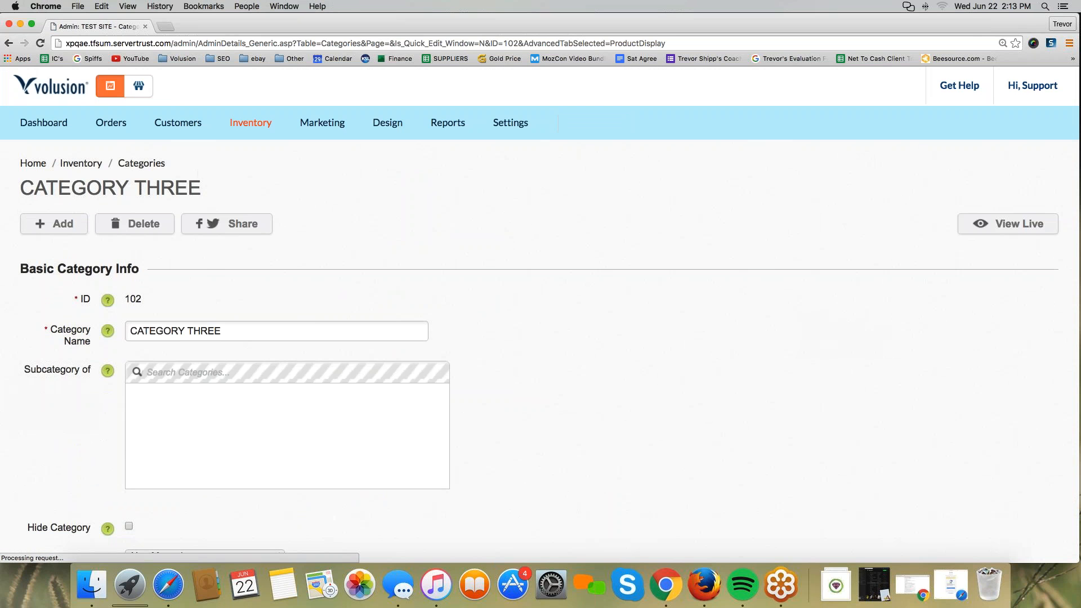
- Go back to the inventory's category list, open CATEGORY FOUR for editing and show its Product Display settings
mouse_move(251, 125)
left_click(254, 154)
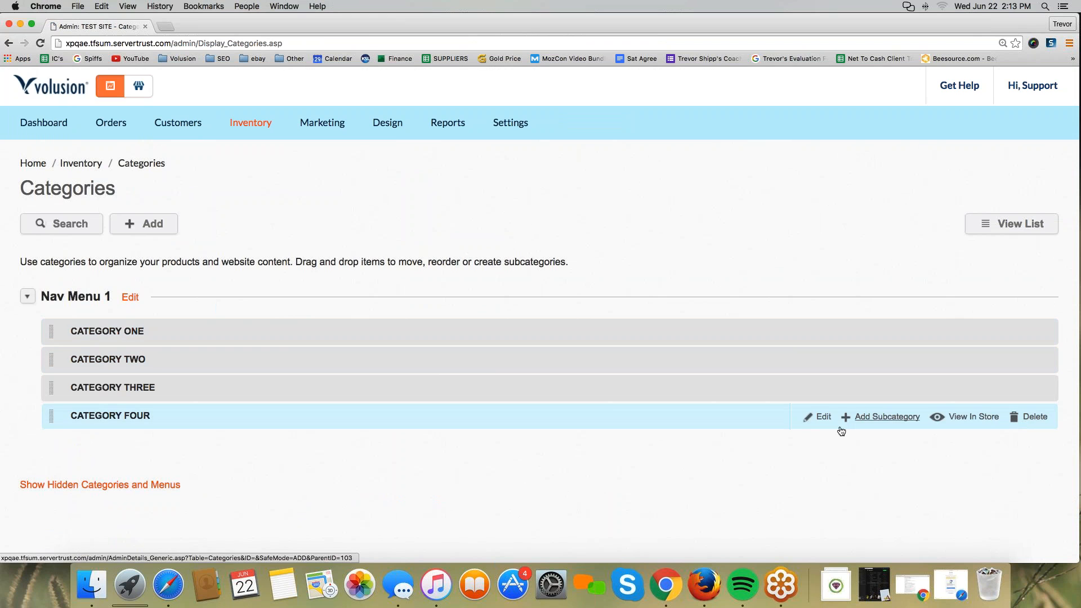
left_click(819, 417)
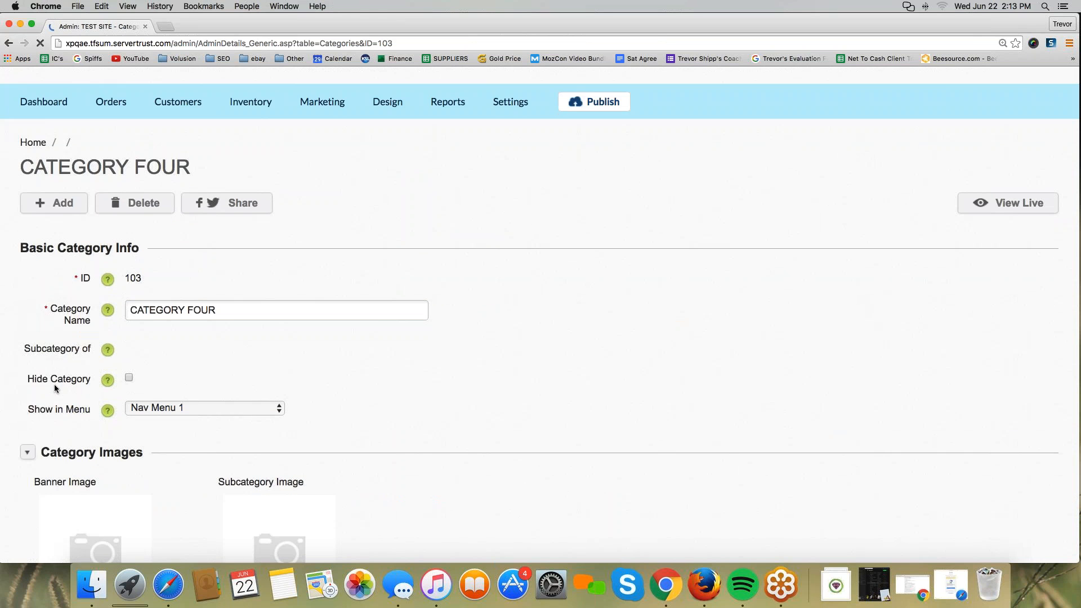
scroll(56, 389, "down", 5)
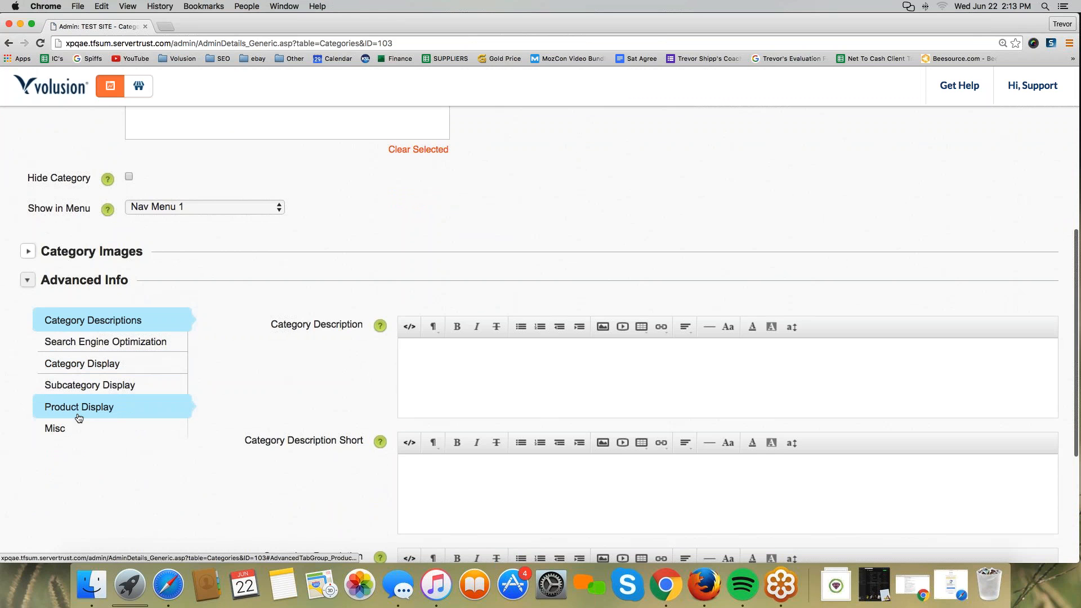
left_click(79, 426)
left_click(90, 406)
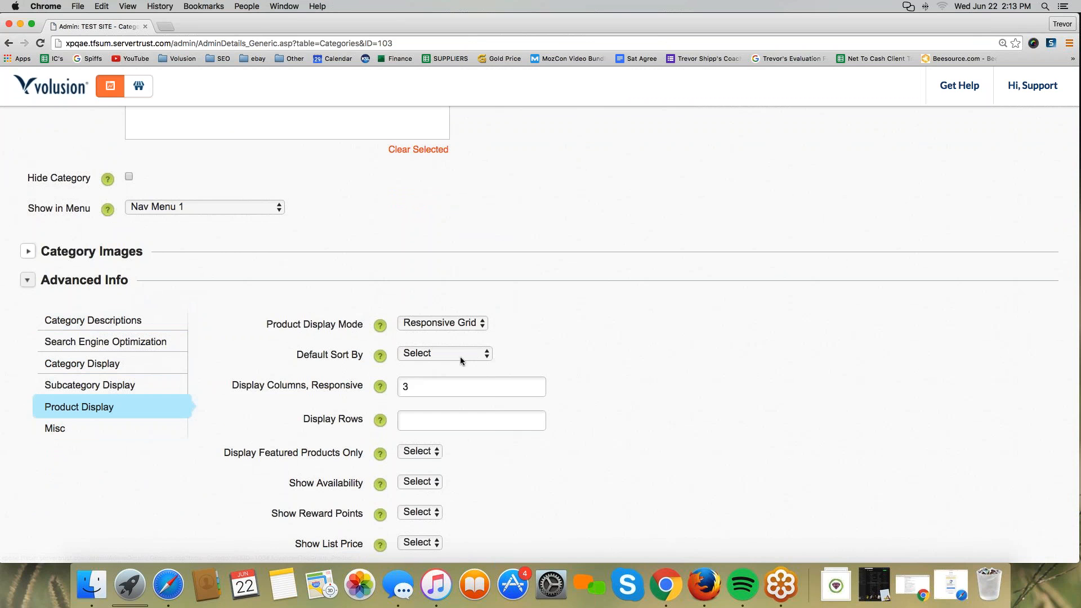
- Set CATEGORY FOUR's Default Sort By to Most Popular and save the category
left_click(460, 356)
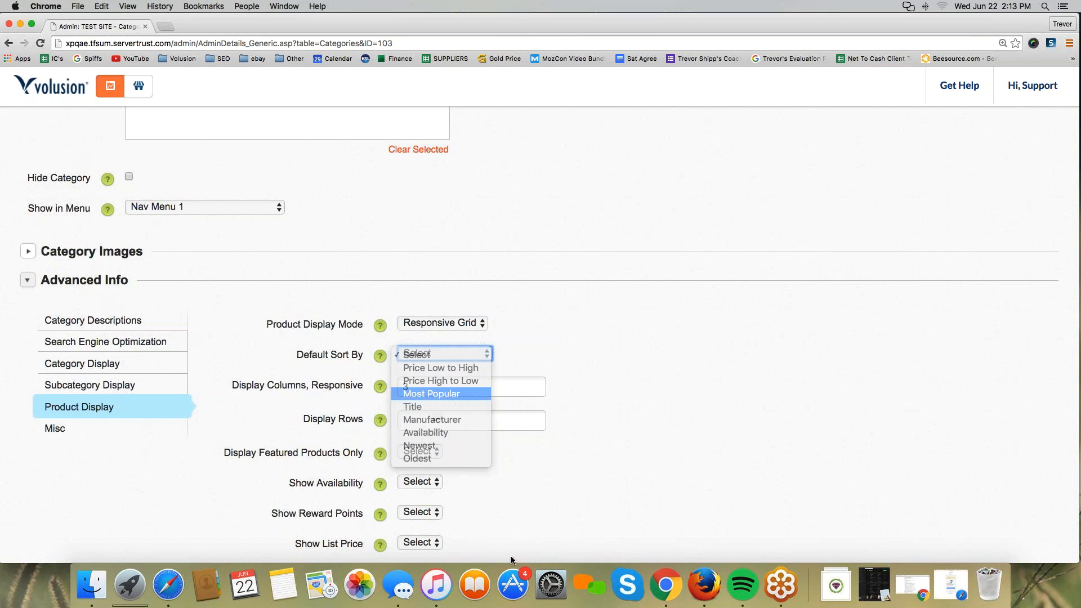
key("Return")
left_click(526, 529)
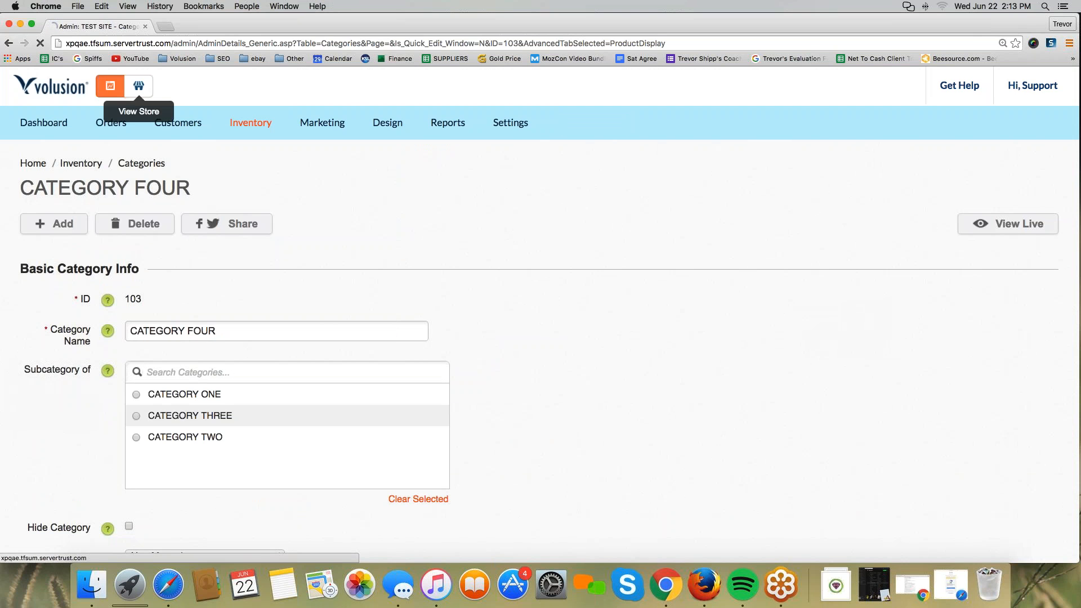
- View the storefront and check the default sort order on the pages of CATEGORY ONE through CATEGORY FOUR, returning to CATEGORY ONE
left_click(138, 85)
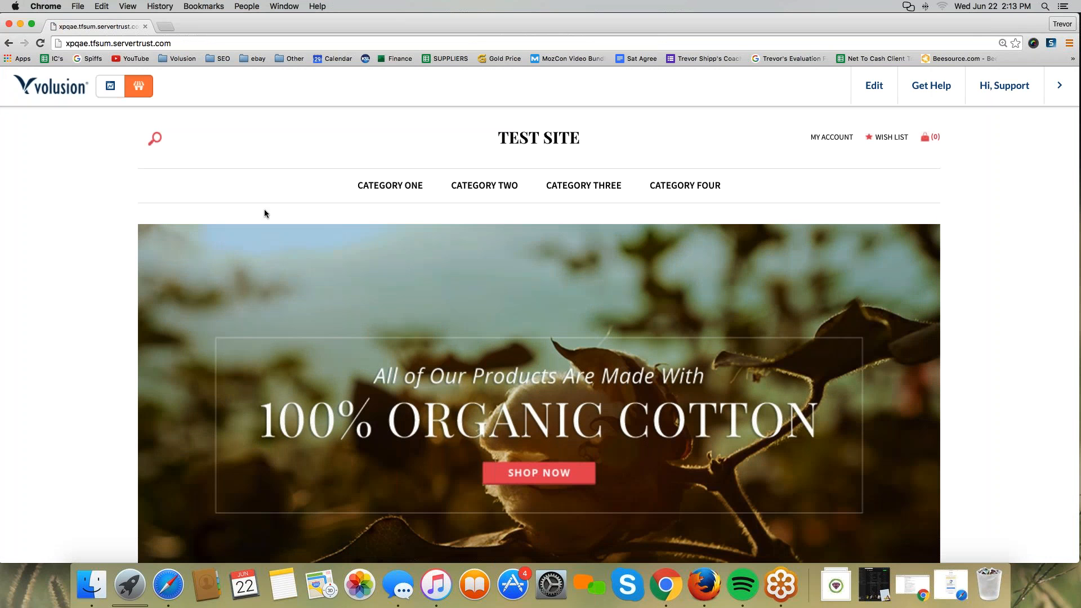
left_click(389, 185)
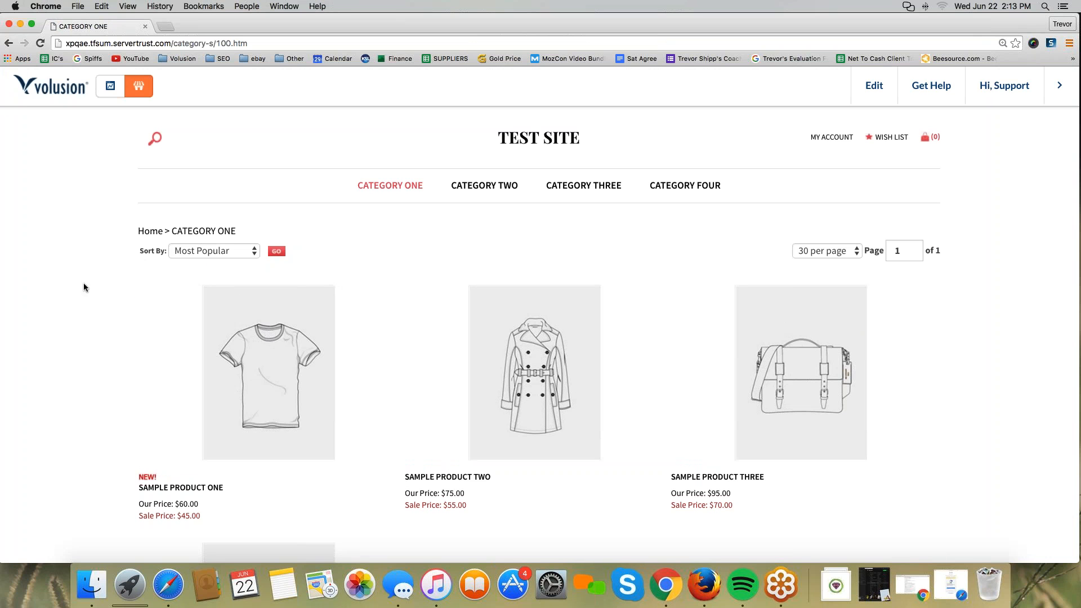
mouse_move(117, 261)
left_mouse_down()
mouse_move(329, 220)
mouse_move(102, 280)
left_mouse_up()
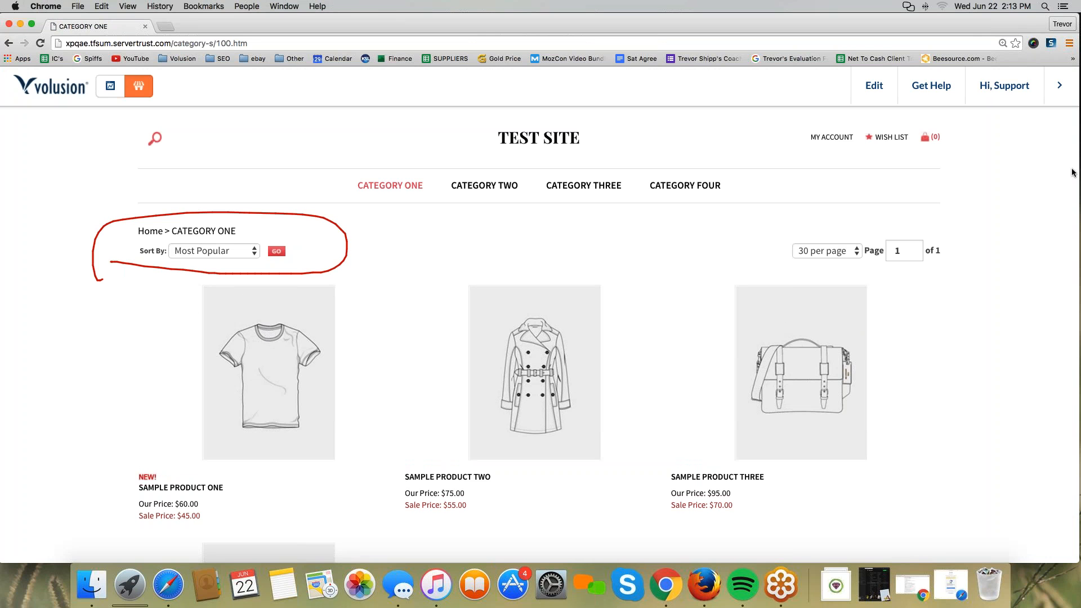
left_click(472, 188)
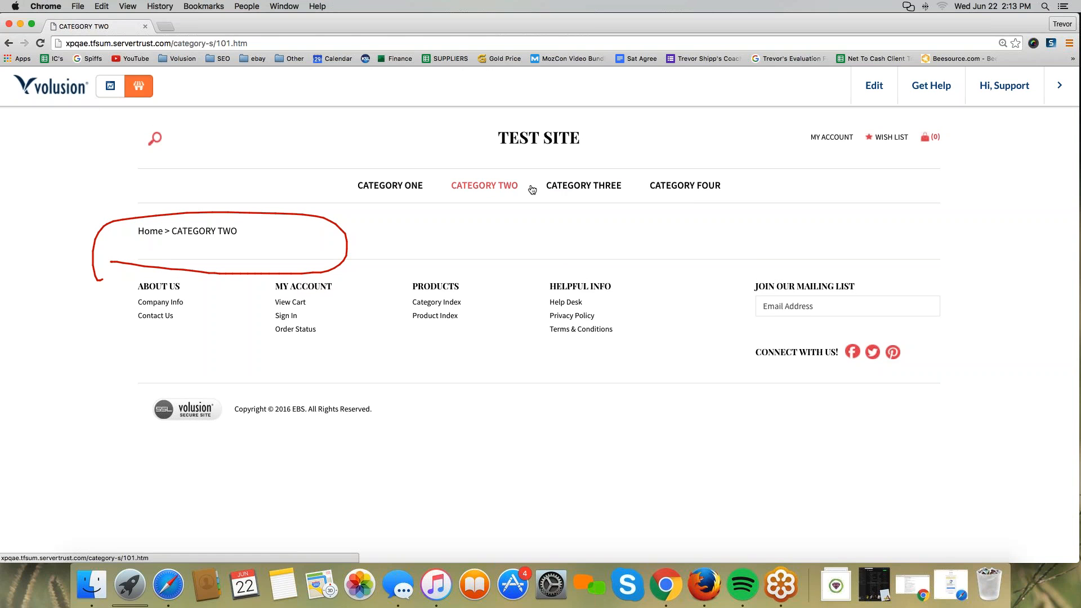
left_click(563, 190)
left_click(685, 187)
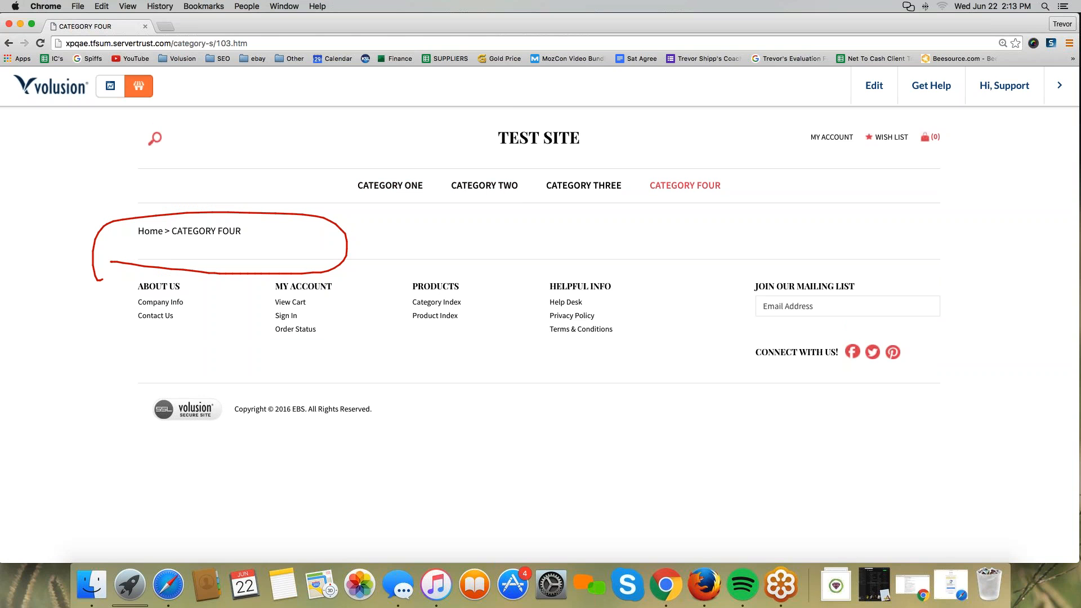
left_click(397, 191)
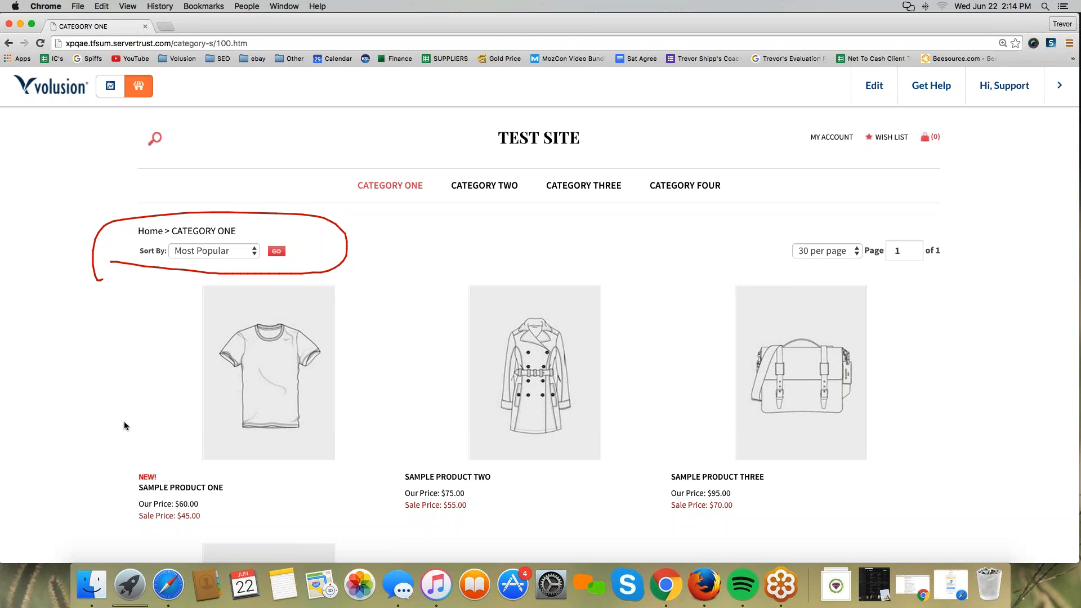
- Return from the storefront to the admin area's inventory product list and open the All Product Settings
scroll(276, 394, "down", 2)
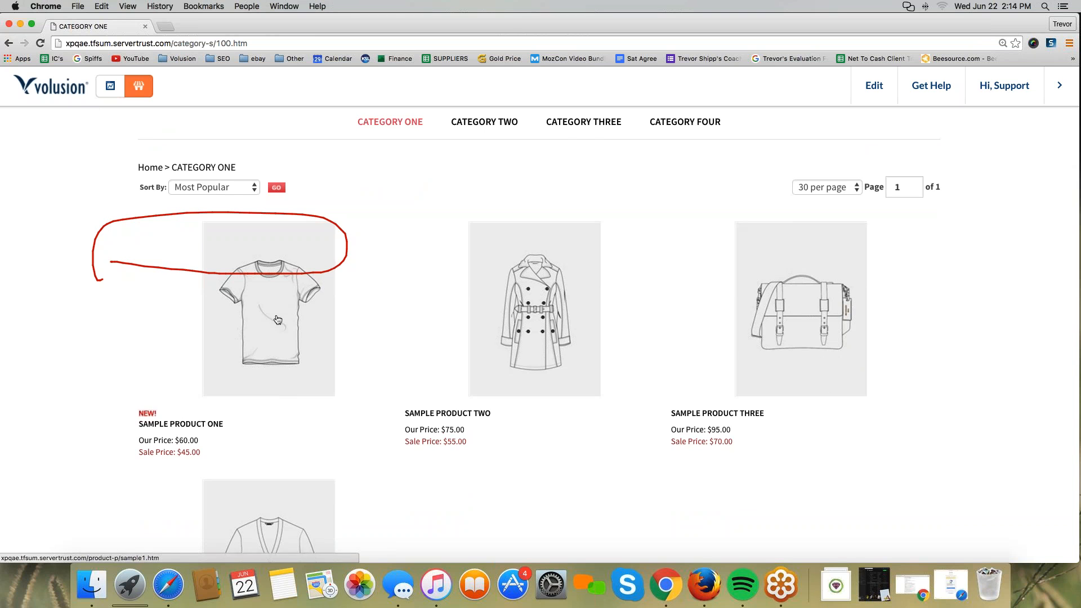
scroll(277, 320, "up", 2)
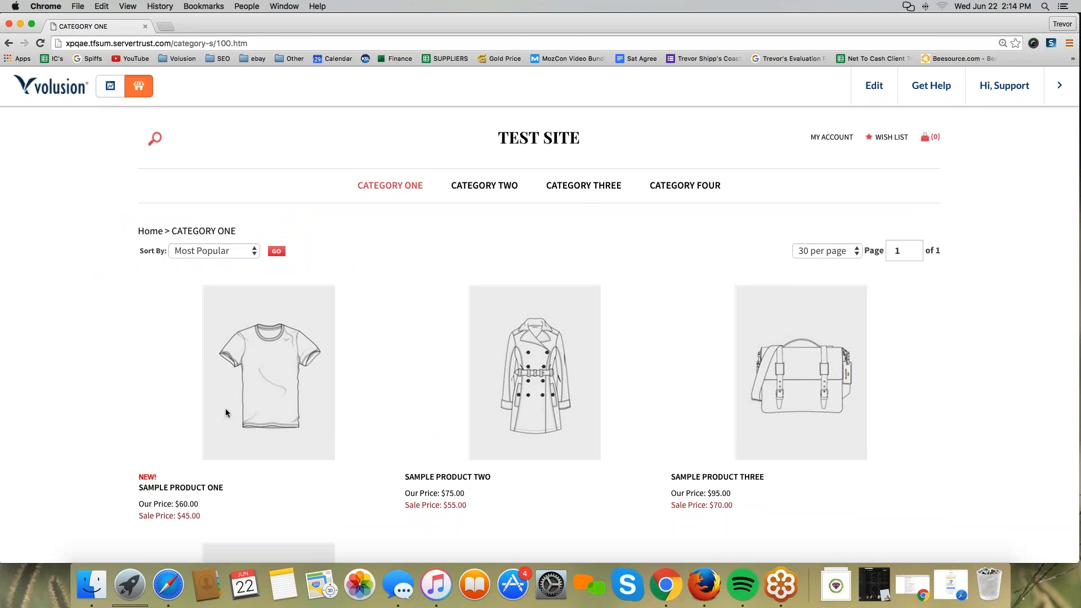
left_click(115, 89)
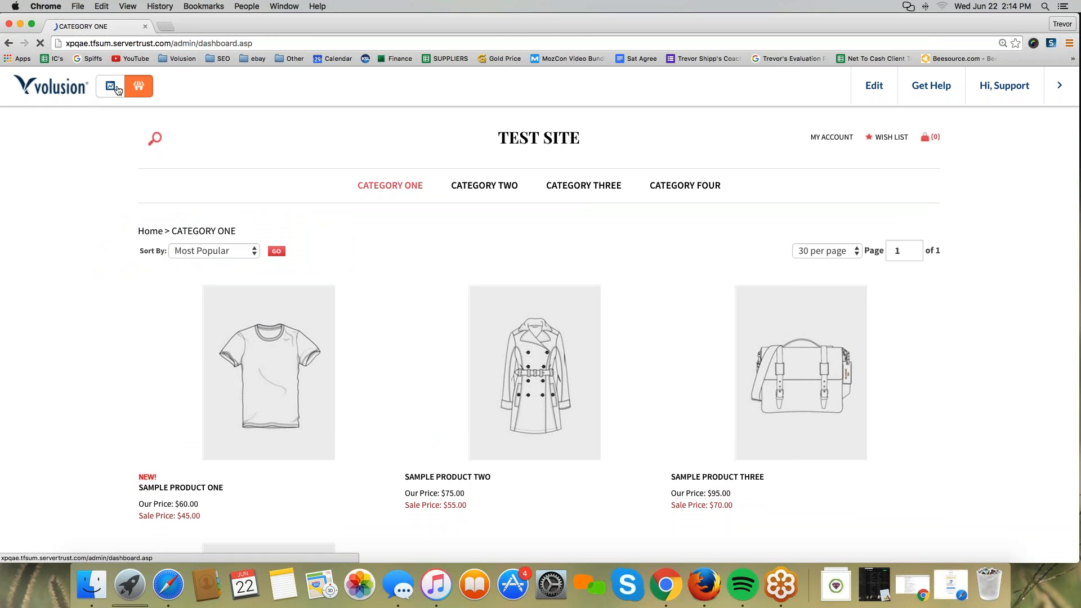
mouse_move(253, 127)
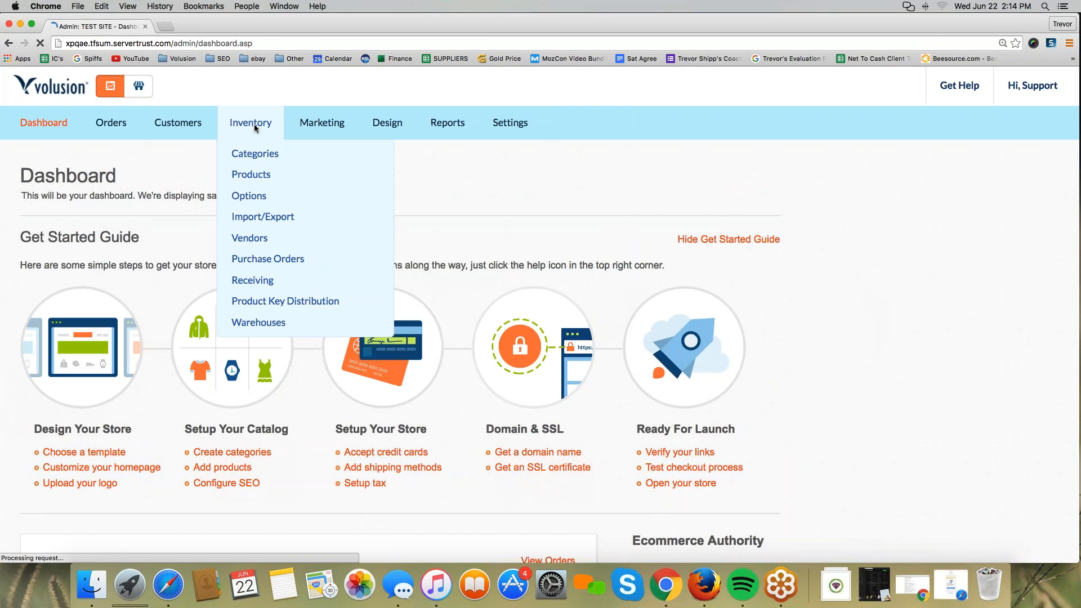
left_click(246, 175)
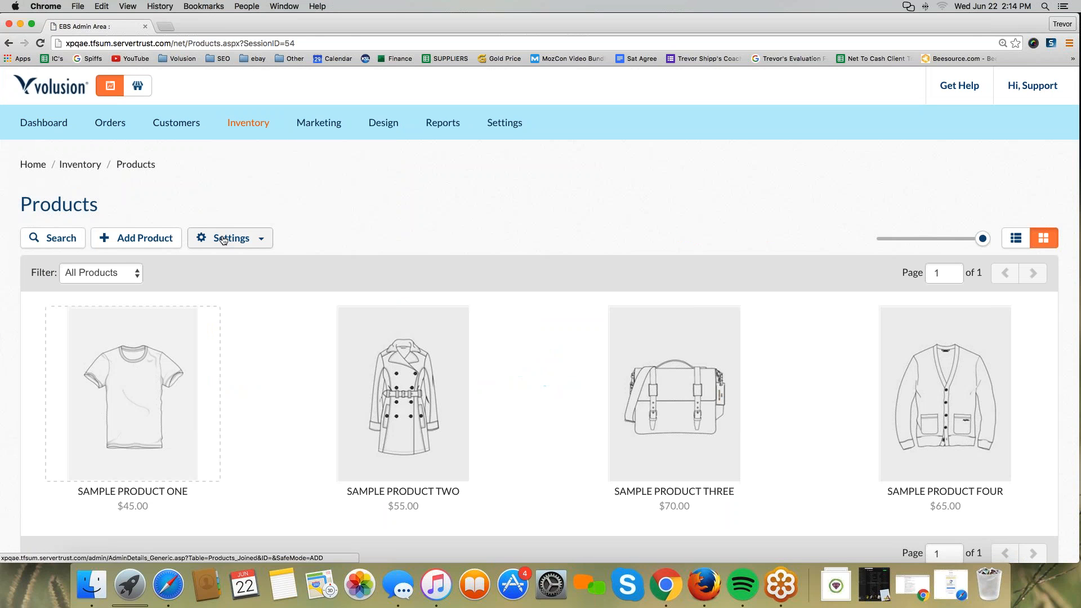
left_click(224, 239)
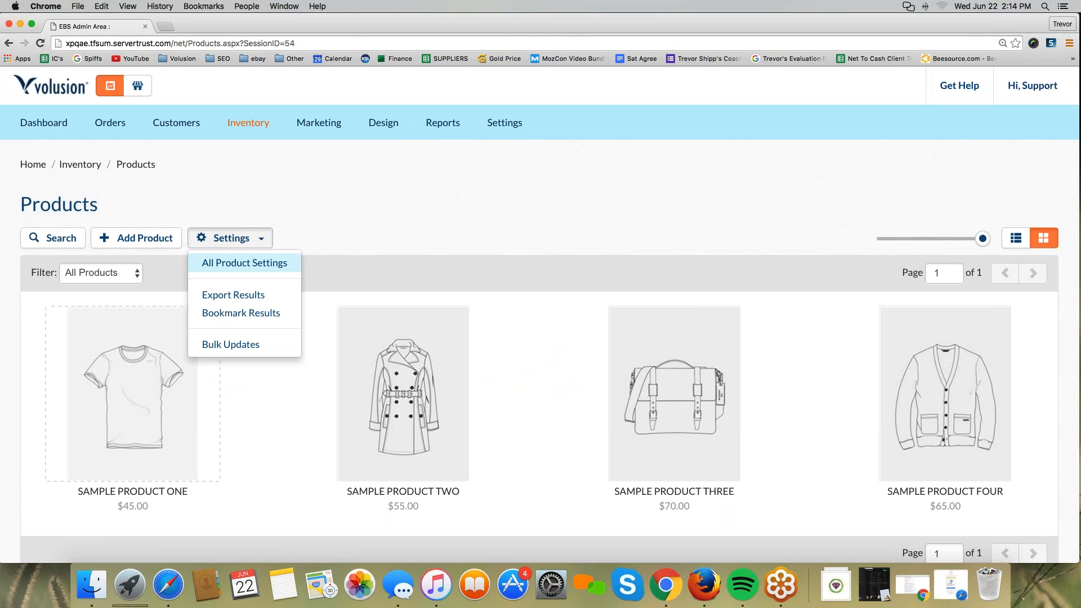
left_click(215, 262)
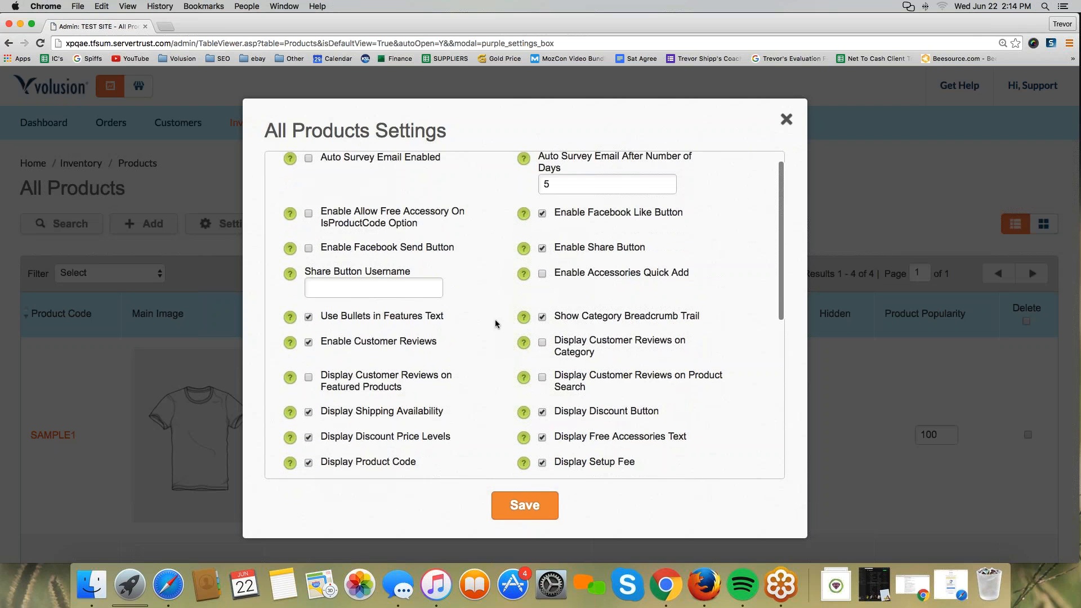
- Look through the options in All Products Settings for one that relates to product popularity
scroll(494, 320, "down", 5)
scroll(496, 322, "down", 3)
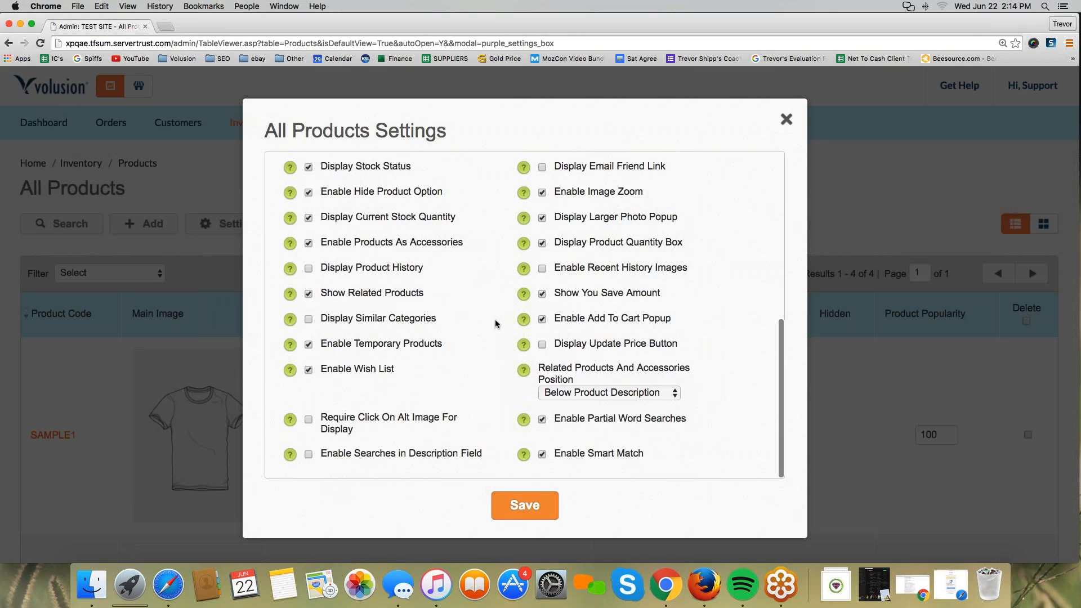
scroll(495, 322, "up", 5)
scroll(495, 323, "up", 3)
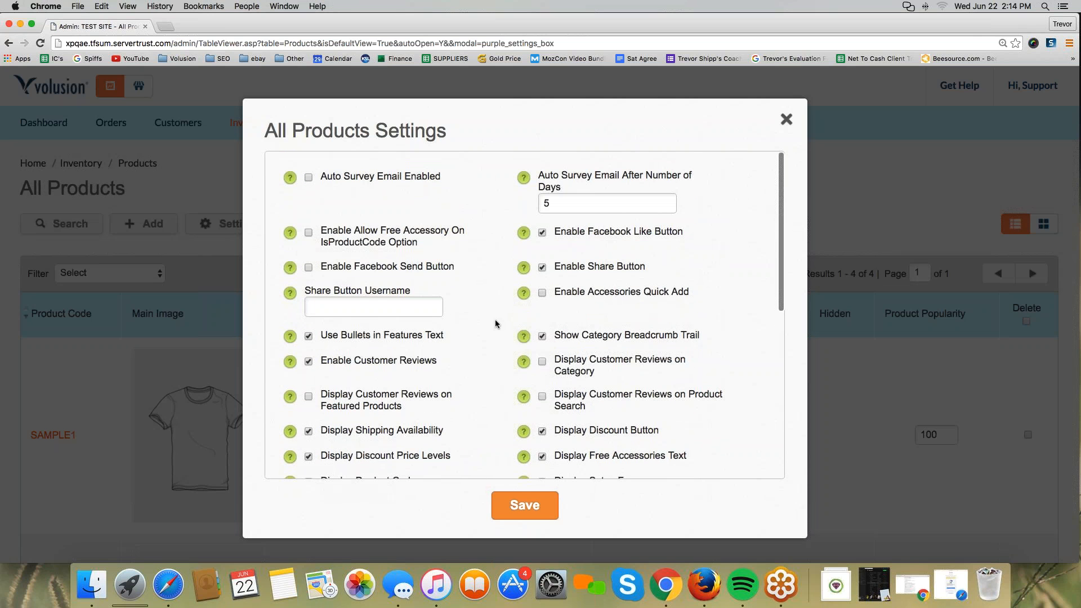
scroll(496, 323, "down", 2)
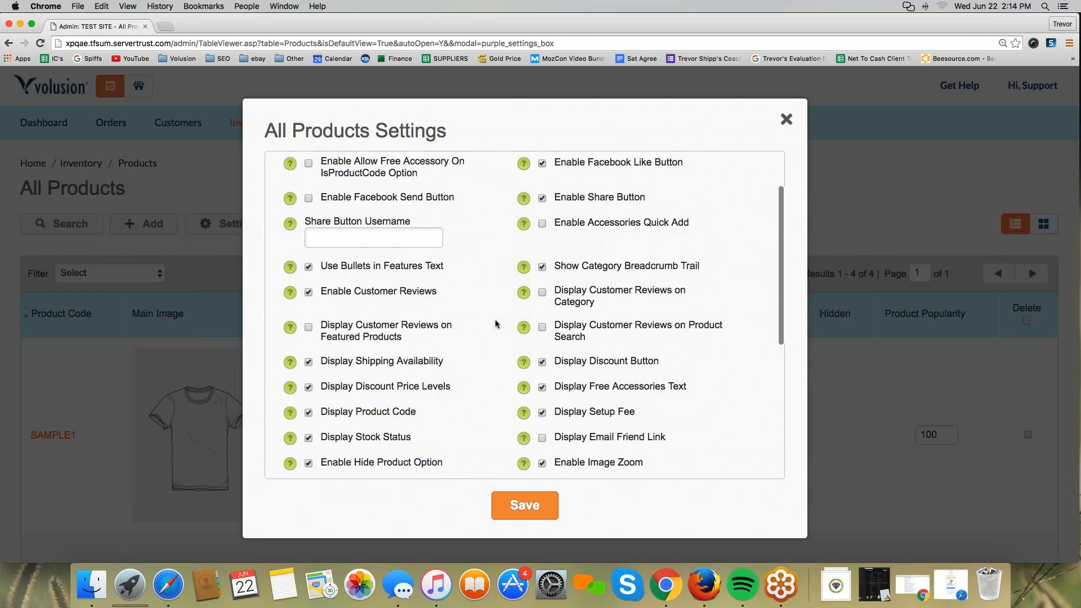
scroll(495, 324, "down", 4)
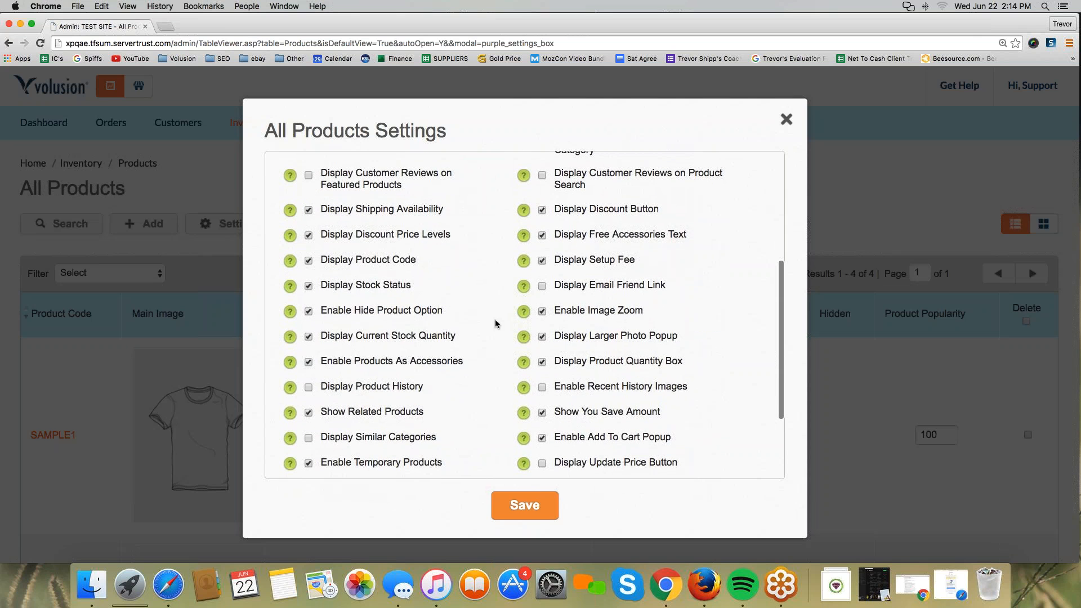
scroll(495, 323, "down", 3)
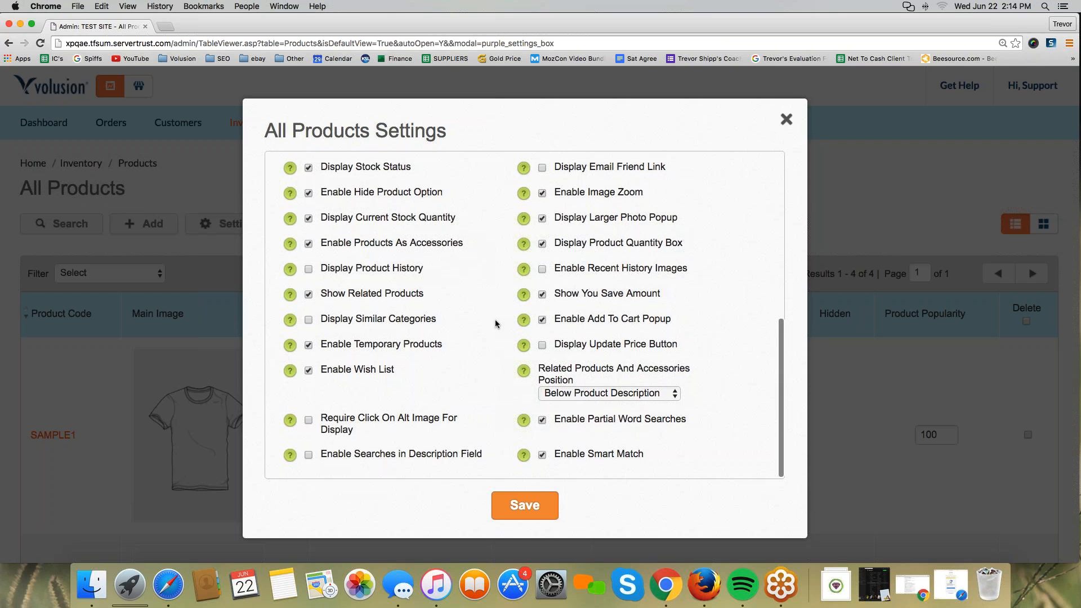
scroll(495, 319, "up", 4)
scroll(495, 320, "up", 1)
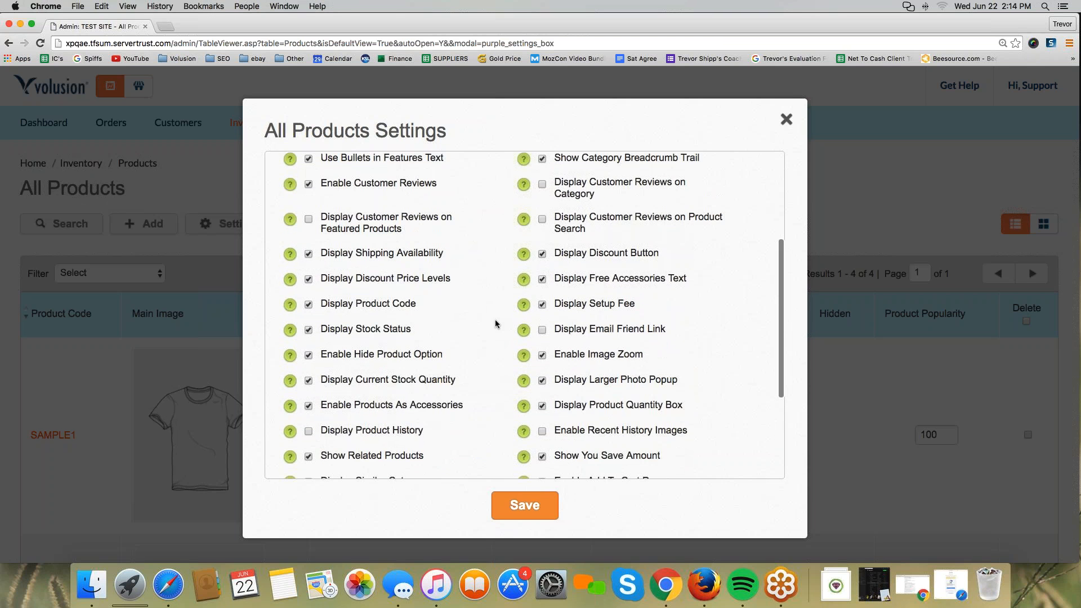
scroll(571, 366, "down", 4)
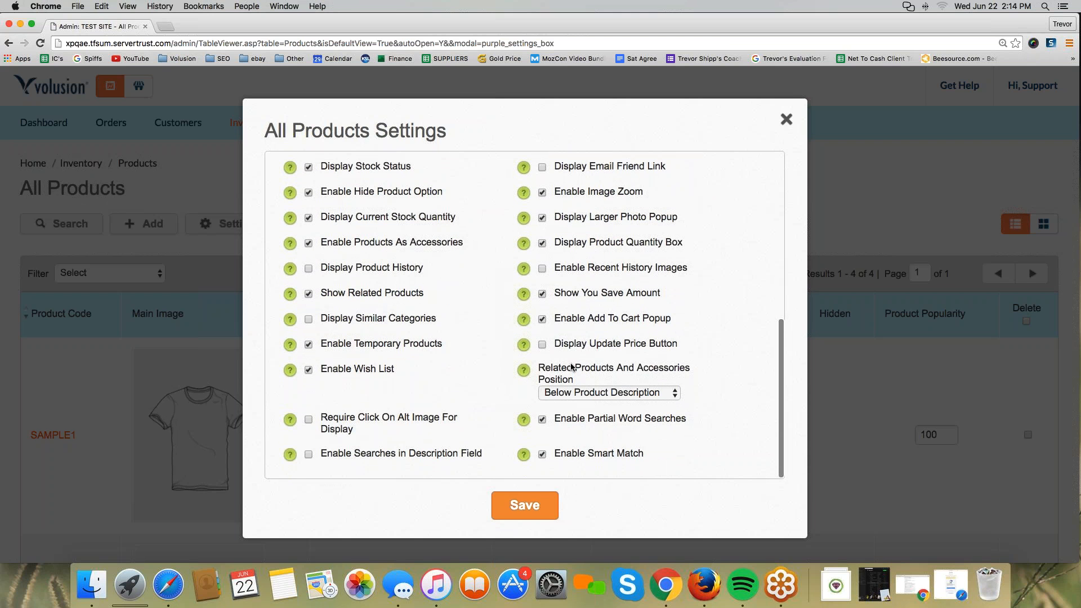
- Search the page for "pop", check the All Products Settings options again, and close the settings without saving
key("super+f")
type("pop")
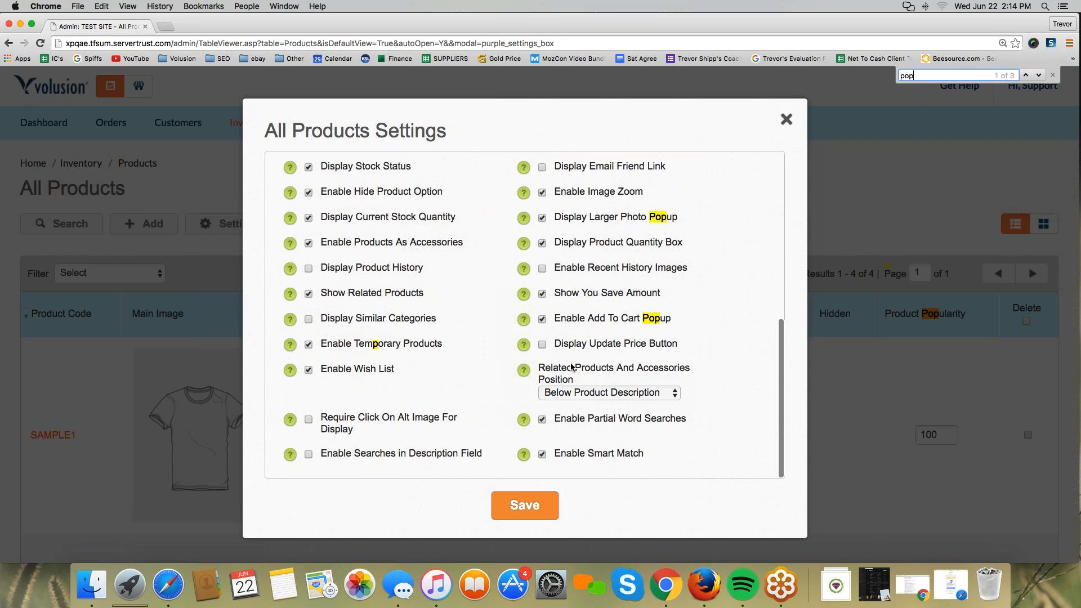
scroll(549, 353, "up", 6)
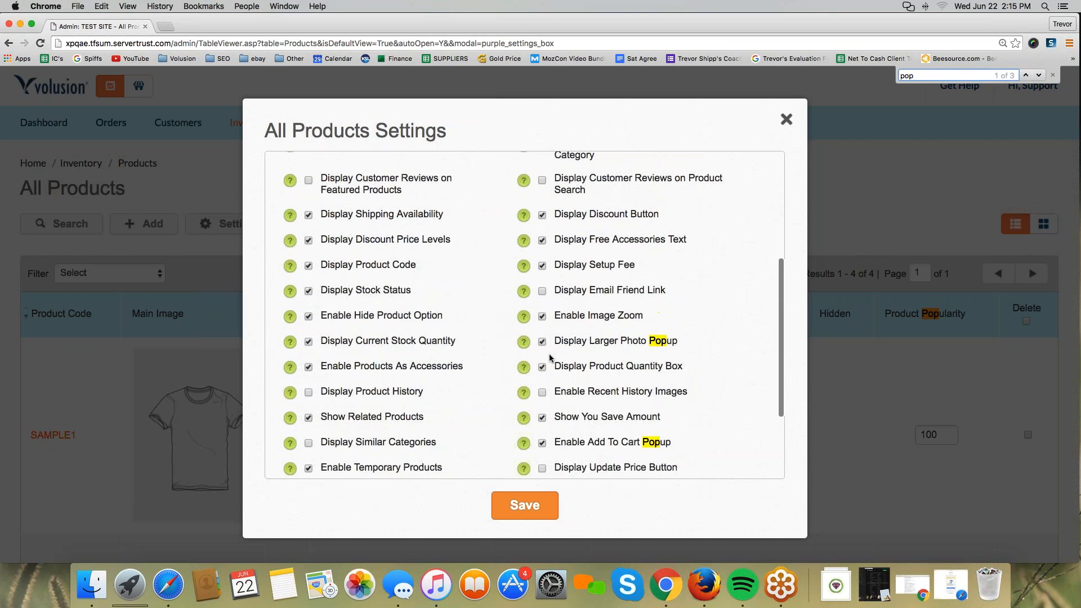
scroll(548, 354, "up", 1)
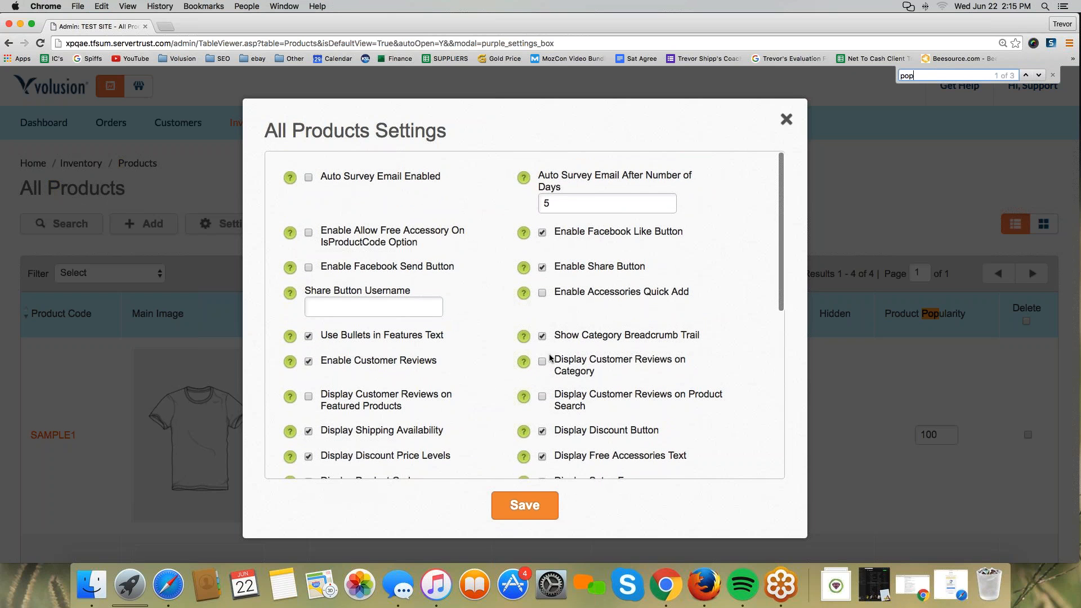
scroll(357, 373, "down", 4)
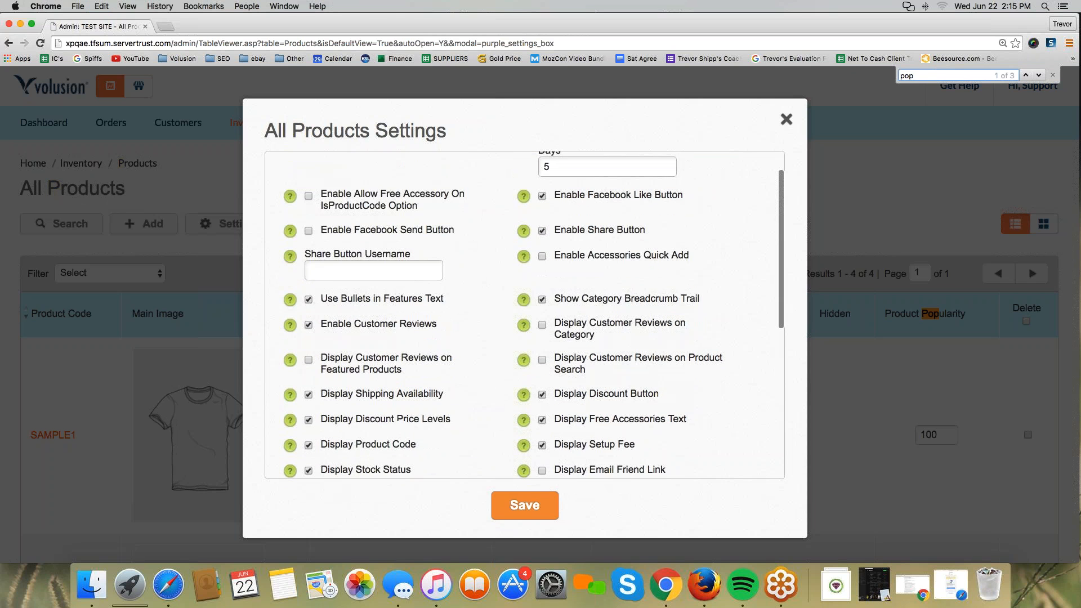
scroll(357, 373, "down", 5)
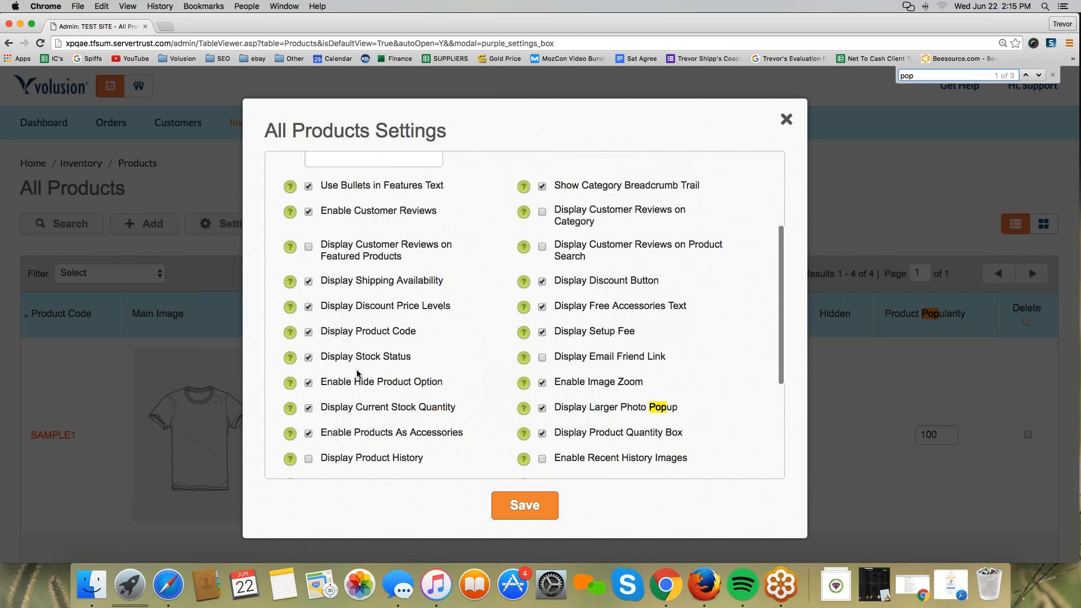
scroll(357, 373, "down", 6)
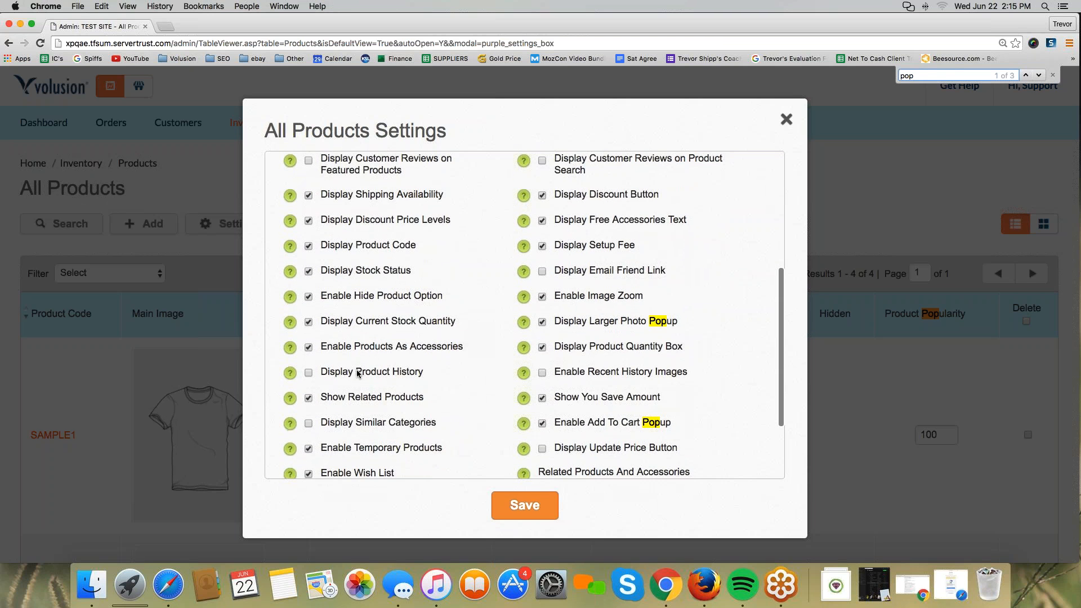
scroll(356, 373, "down", 2)
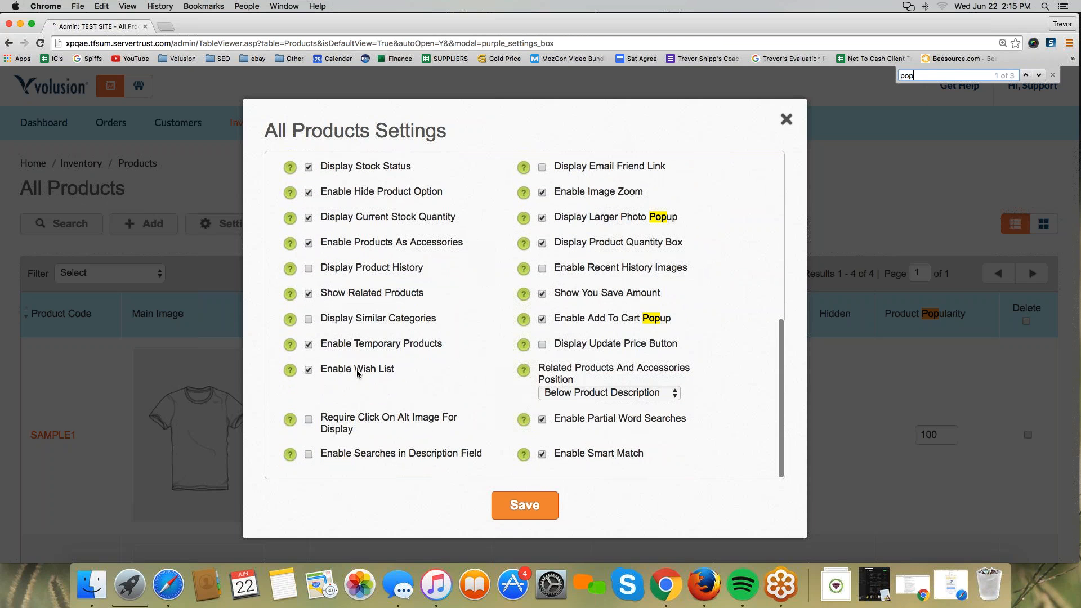
scroll(566, 401, "up", 2)
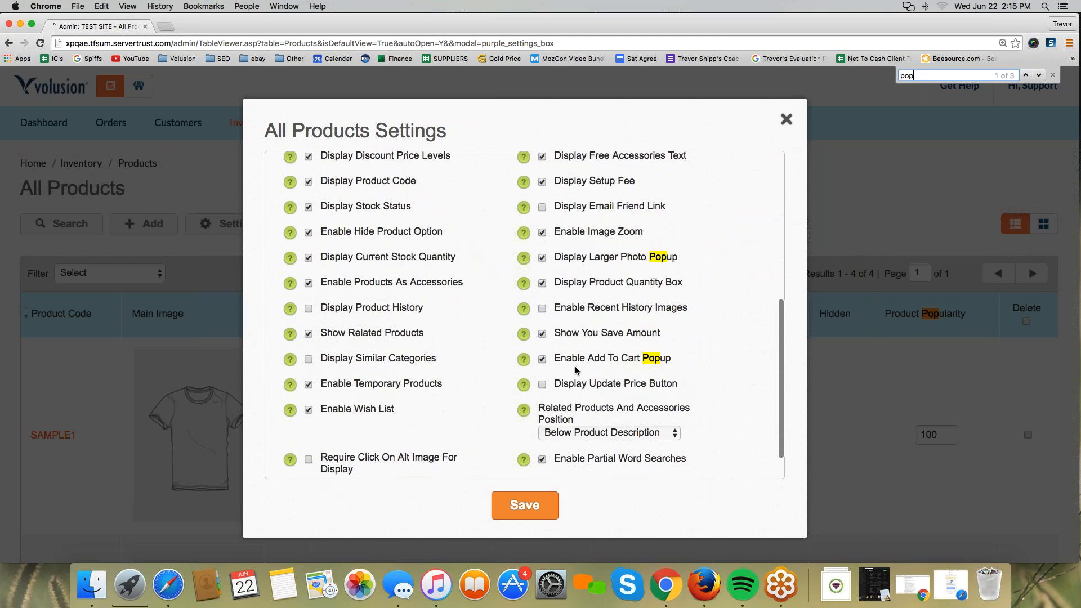
scroll(575, 370, "up", 3)
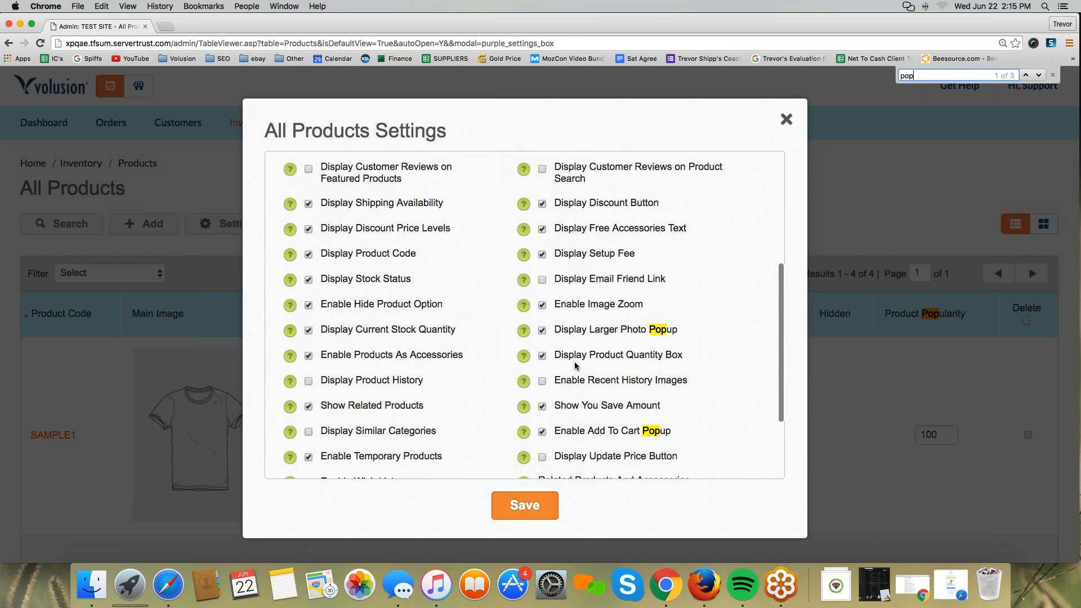
scroll(575, 366, "up", 2)
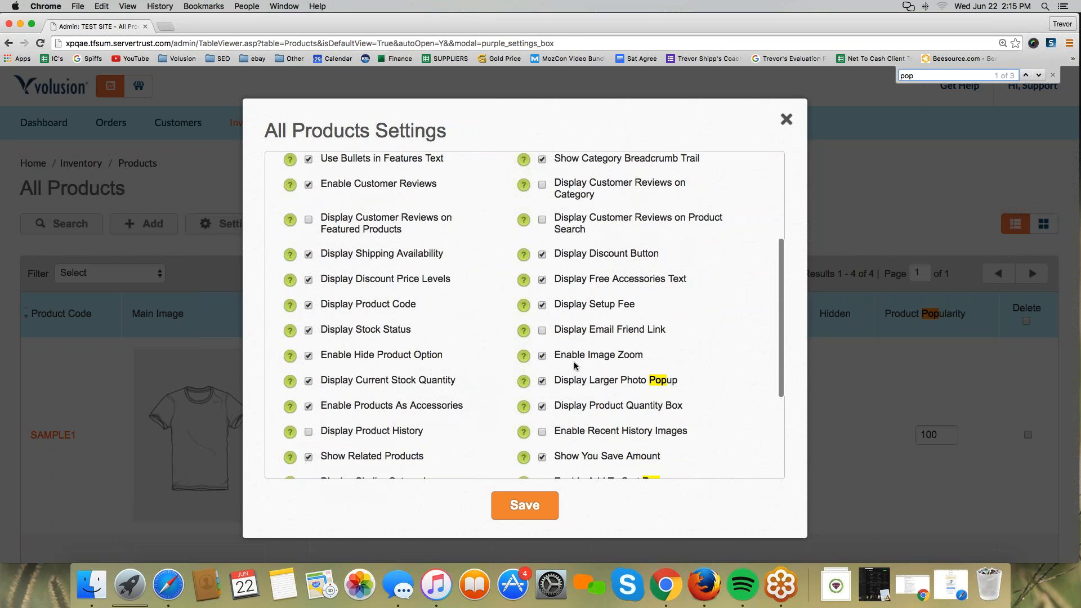
scroll(575, 366, "up", 7)
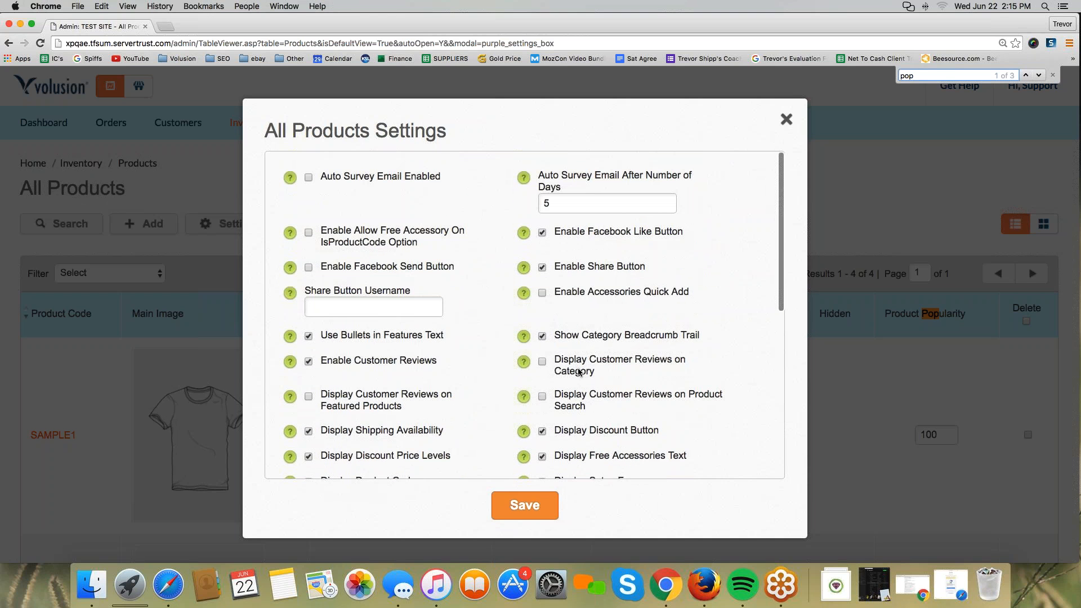
left_click(785, 119)
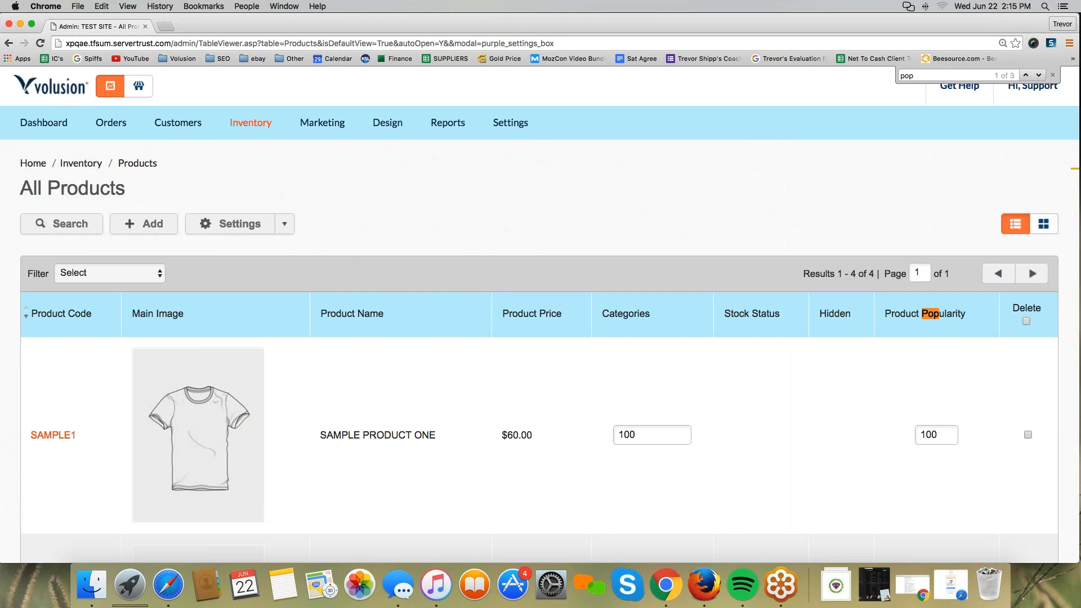
- Customize the product list's columns so that Product Popularity is no longer displayed, and apply the changes
left_click(256, 225)
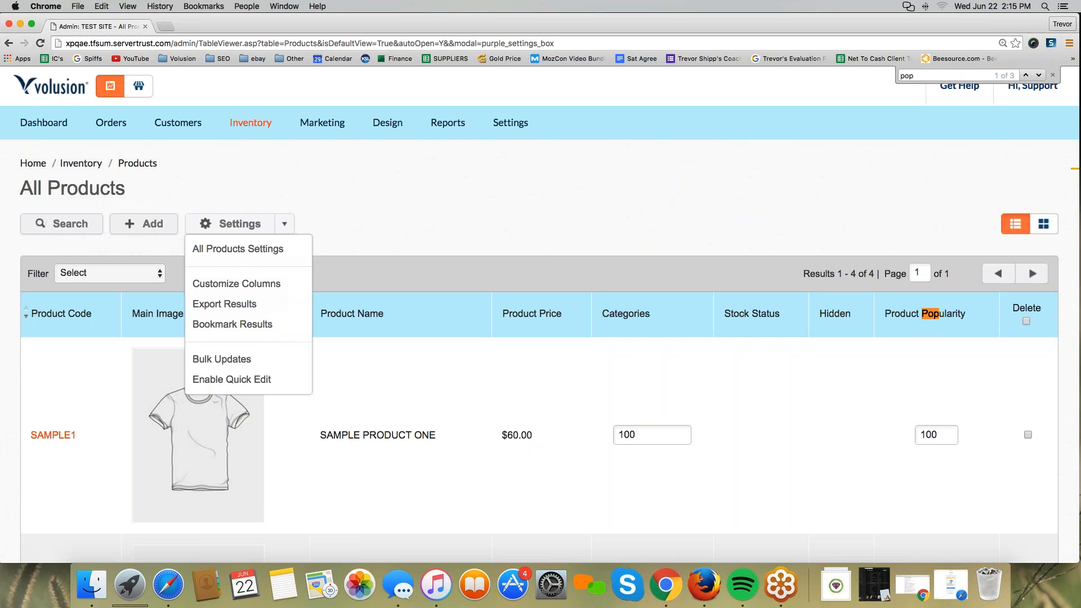
left_click(250, 282)
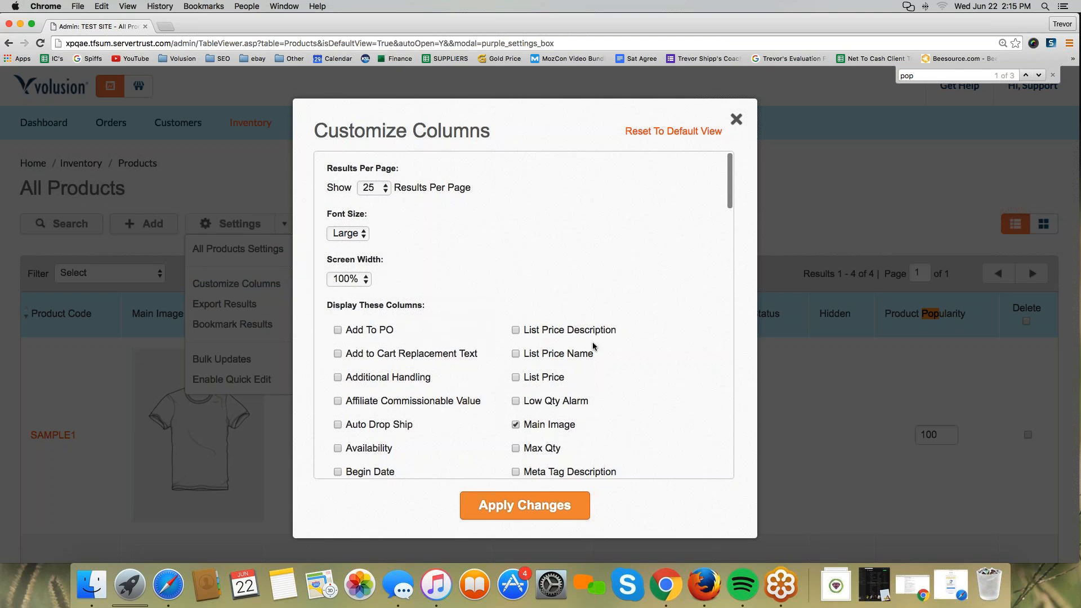
scroll(593, 346, "down", 5)
scroll(444, 306, "down", 10)
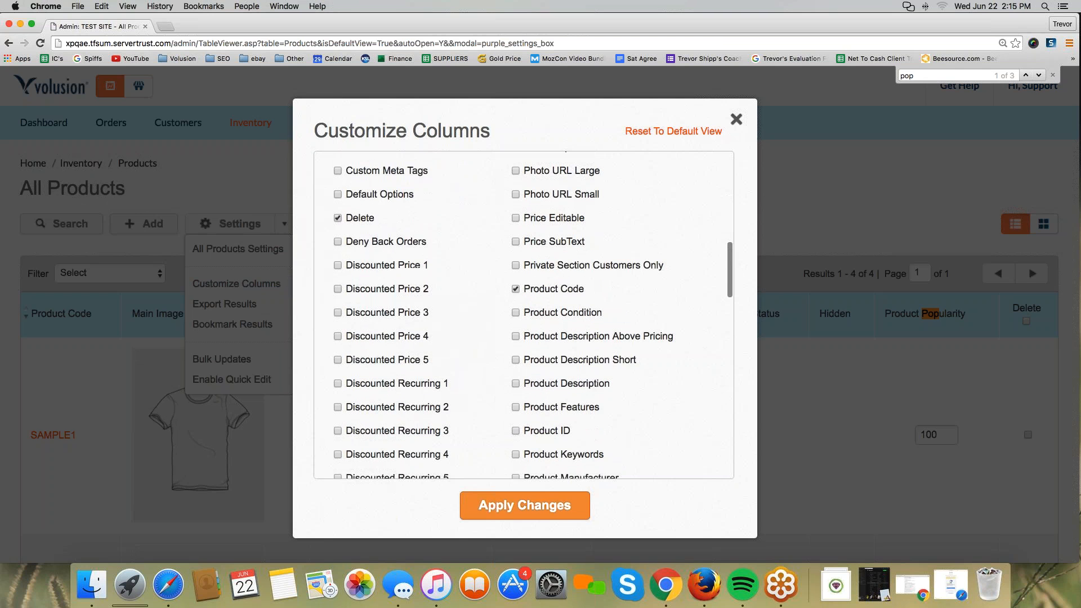
scroll(443, 306, "down", 4)
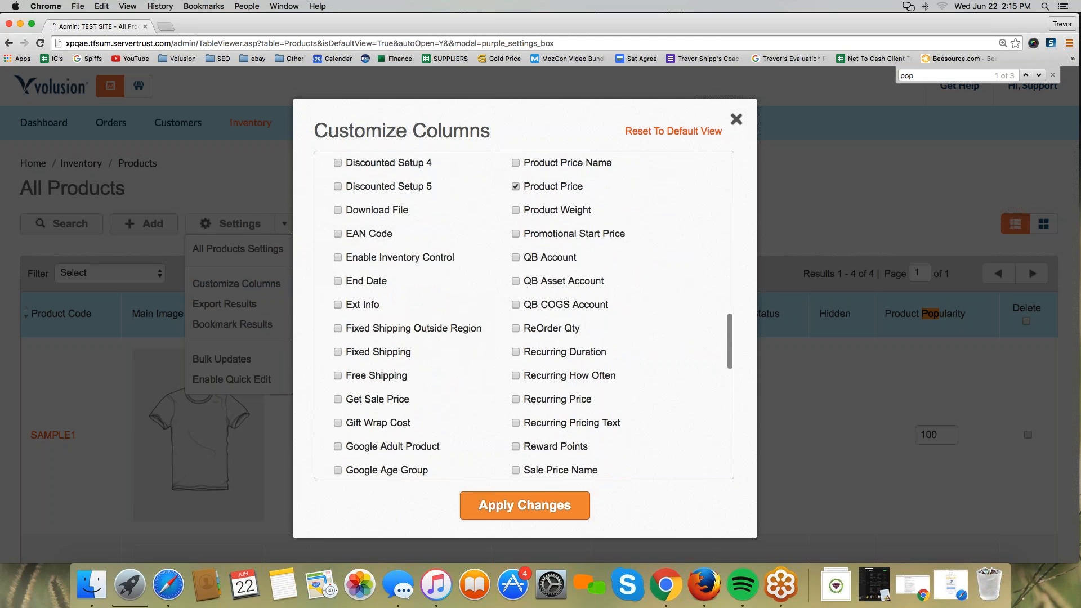
scroll(524, 315, "down", 8)
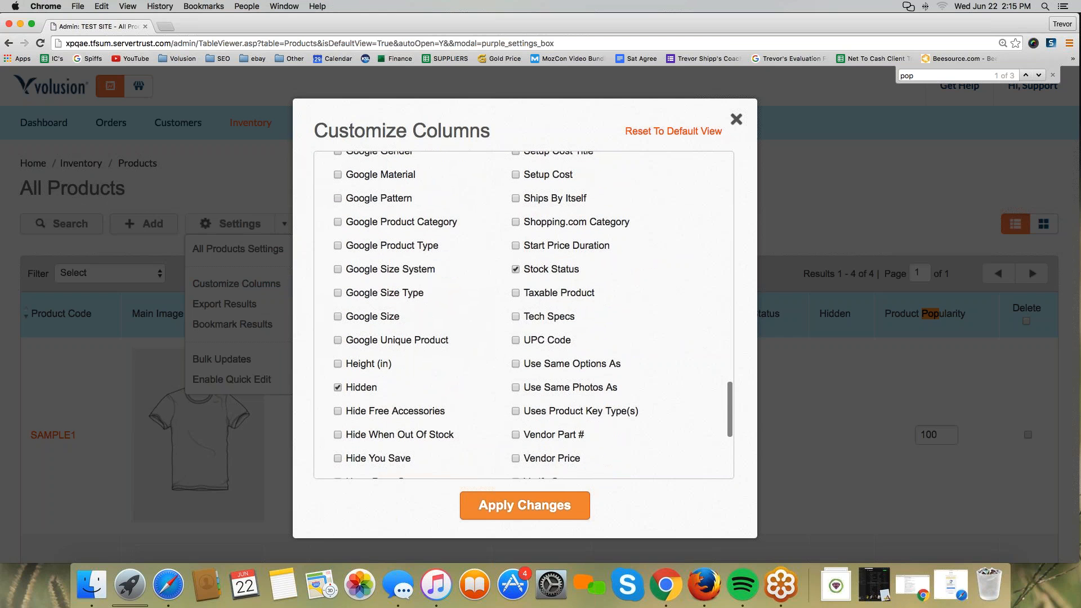
scroll(524, 314, "down", 5)
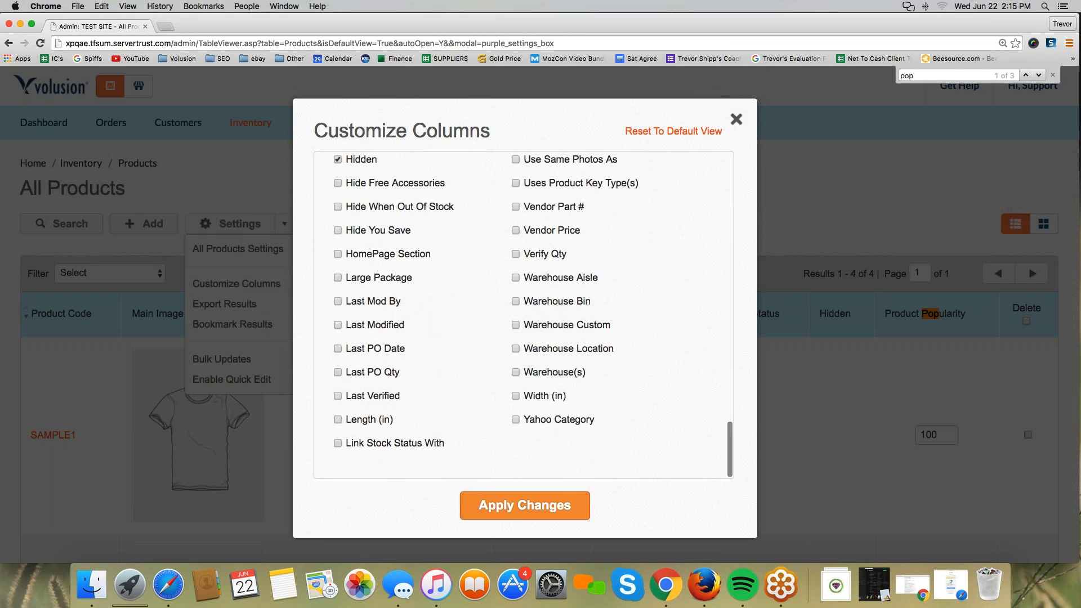
scroll(524, 314, "up", 8)
scroll(523, 315, "up", 10)
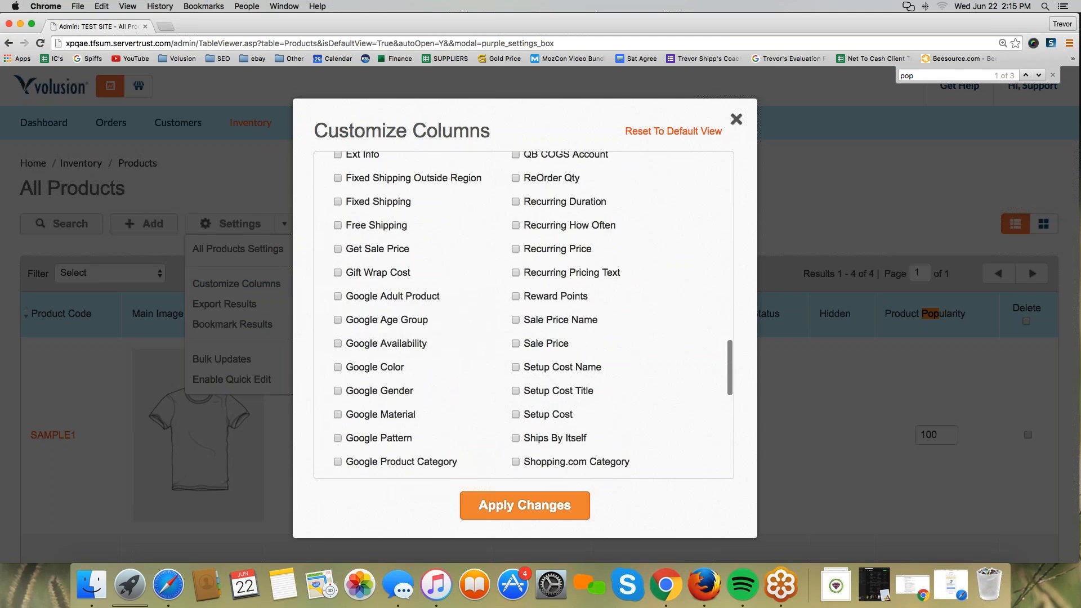
scroll(524, 314, "up", 3)
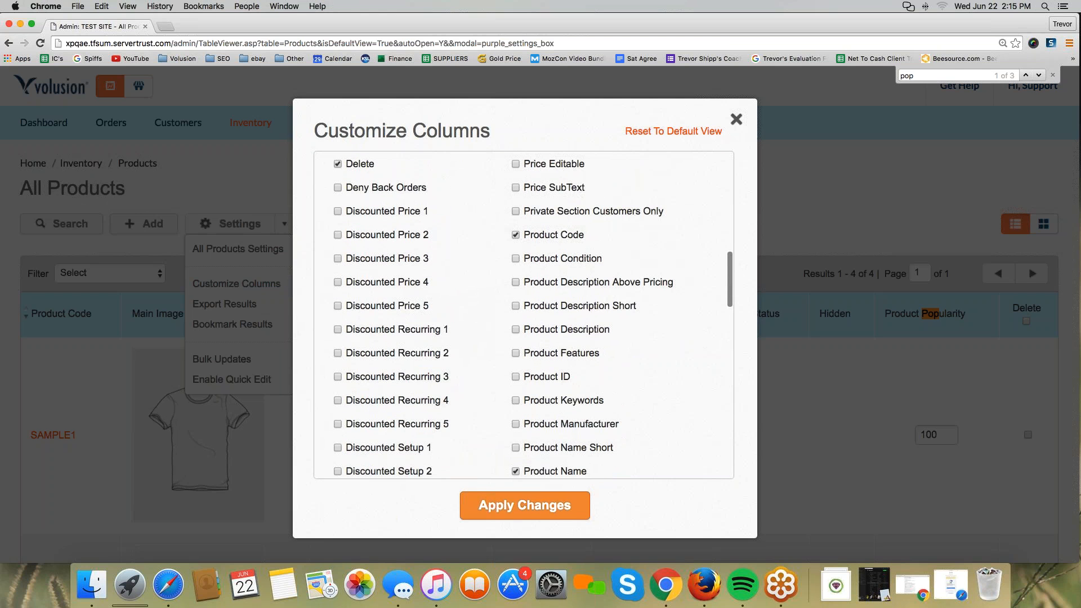
scroll(524, 314, "up", 5)
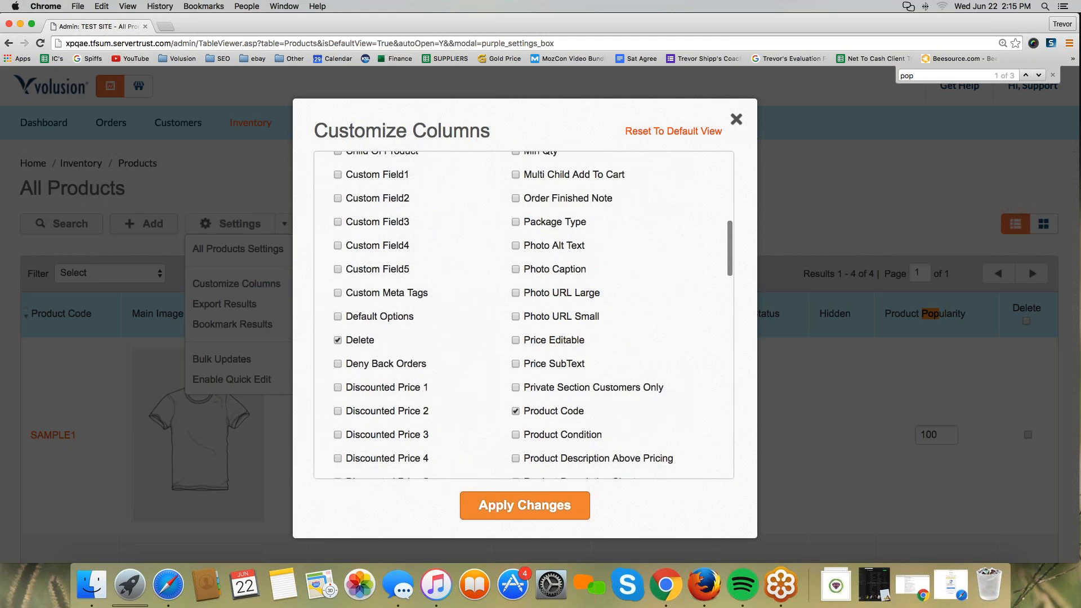
scroll(523, 314, "up", 6)
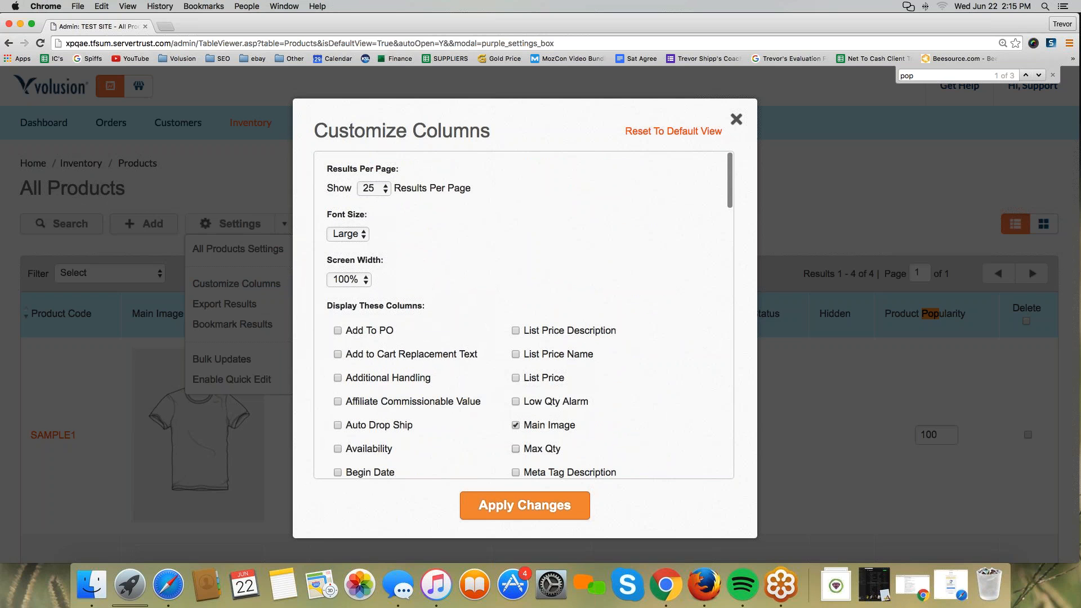
scroll(523, 315, "down", 5)
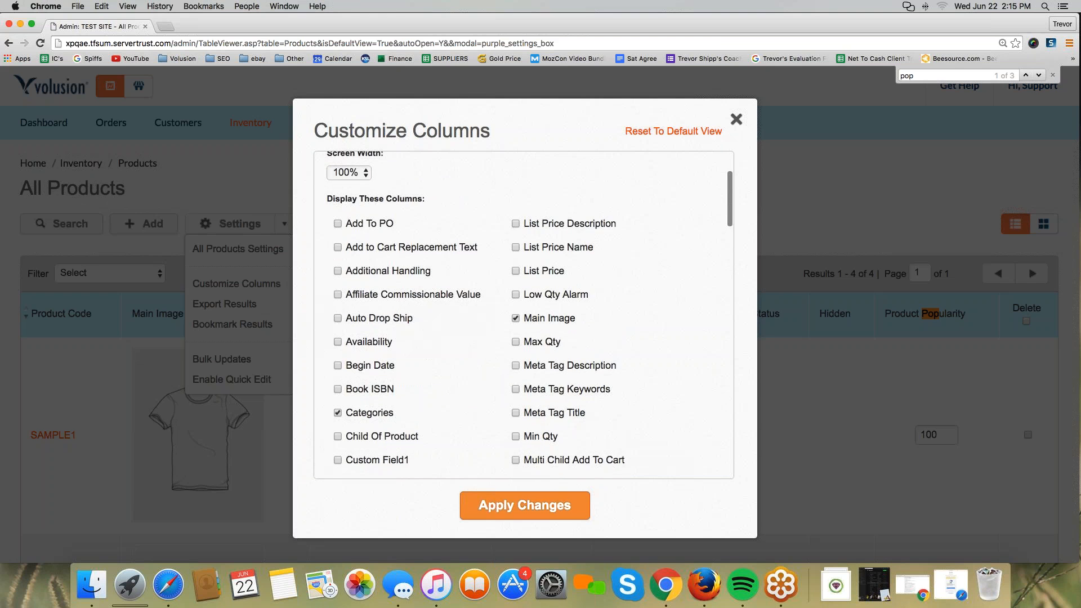
scroll(524, 315, "down", 5)
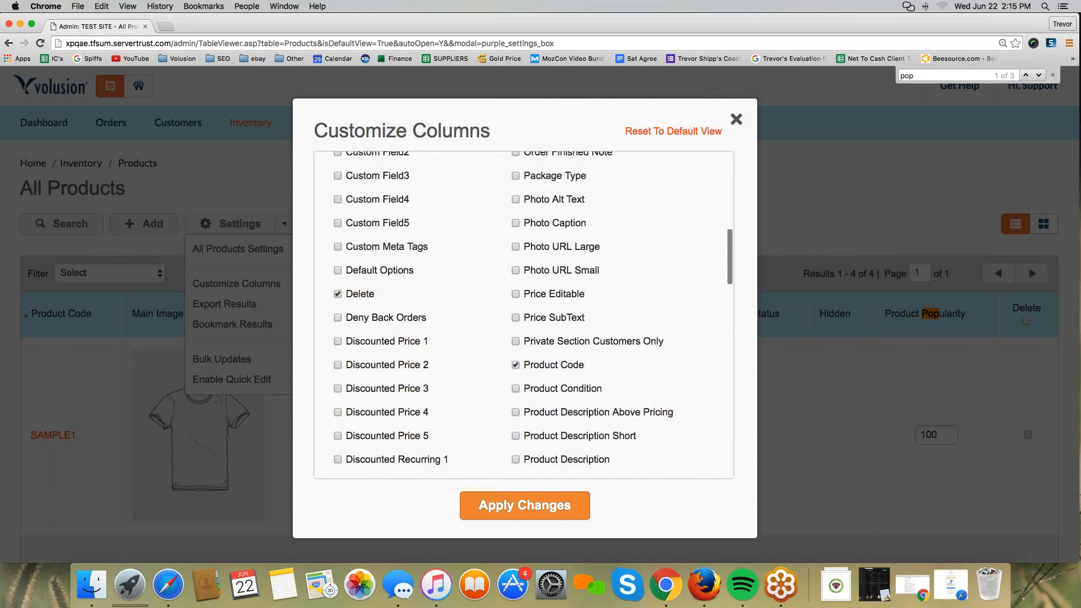
scroll(524, 314, "down", 3)
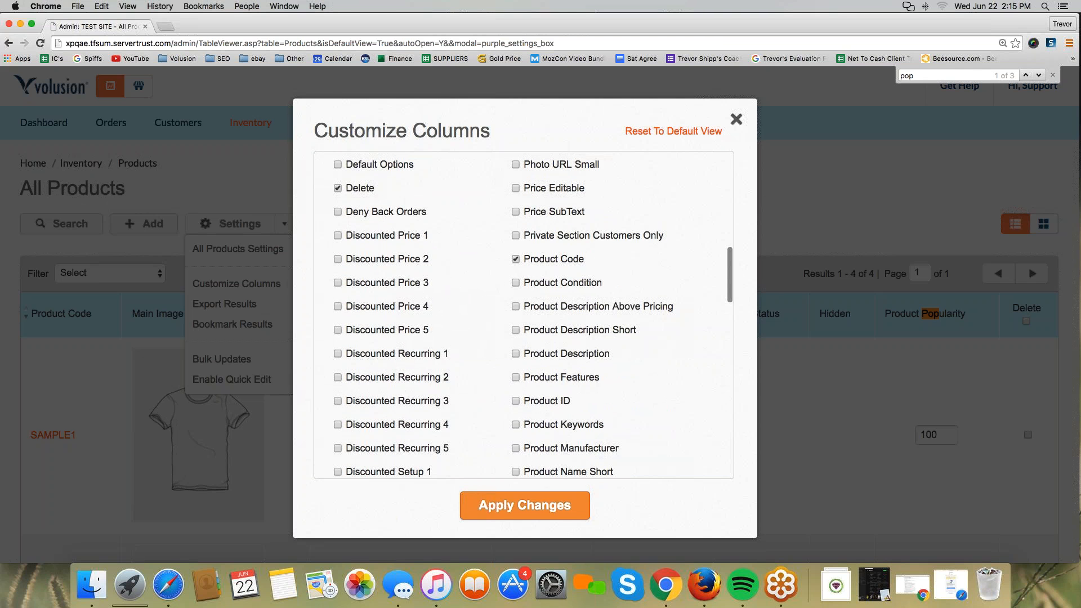
scroll(524, 314, "down", 3)
left_click(515, 419)
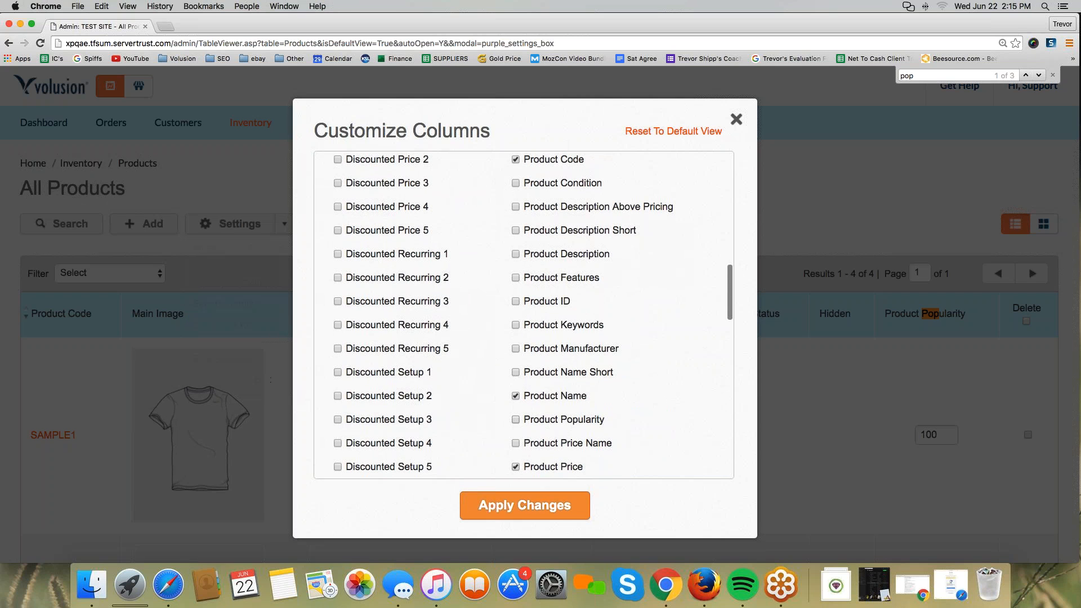
left_click(521, 505)
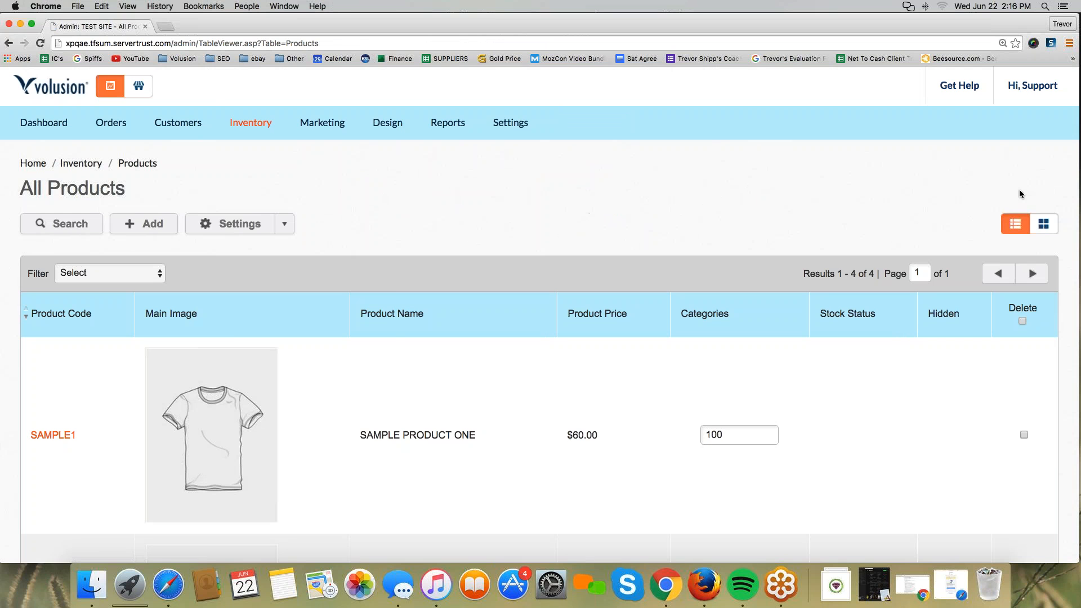
- Go to the inventory's Products page and open SAMPLE PRODUCT ONE for editing
mouse_move(251, 122)
left_click(275, 174)
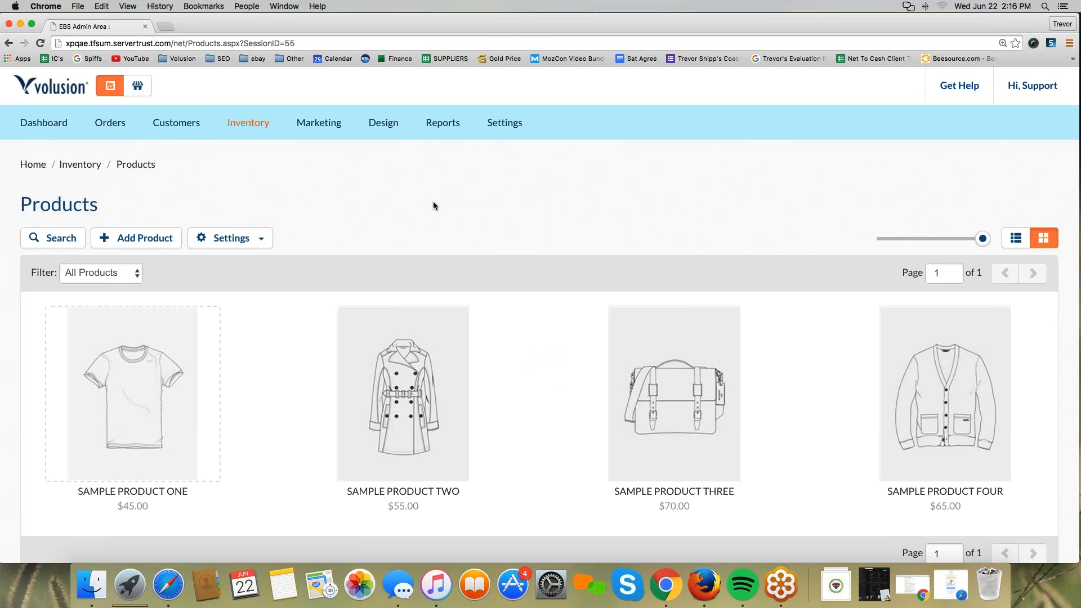
scroll(434, 203, "down", 2)
scroll(433, 206, "up", 1)
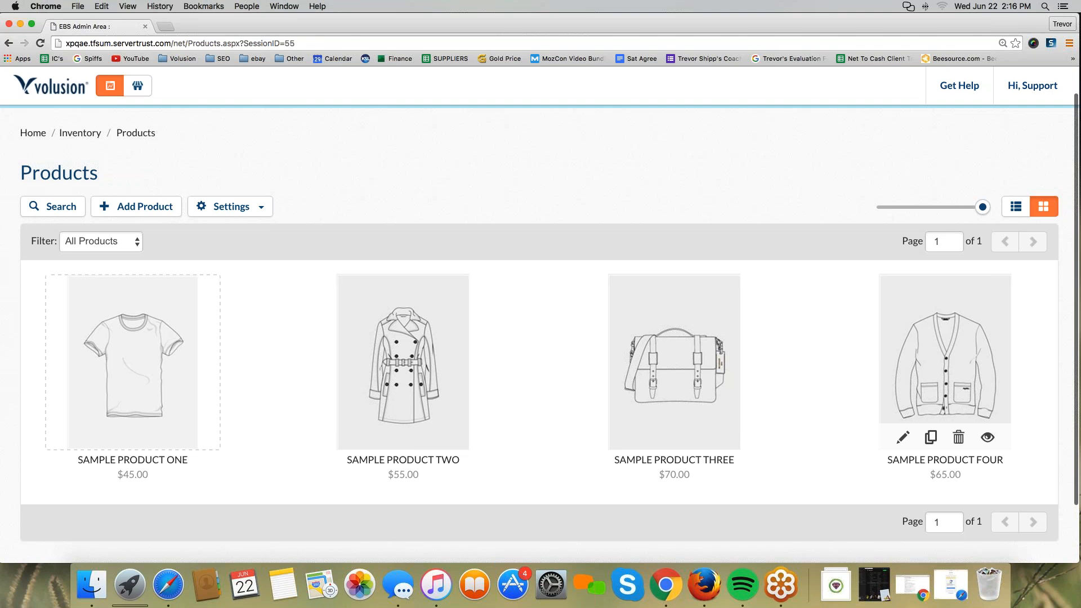
mouse_move(130, 348)
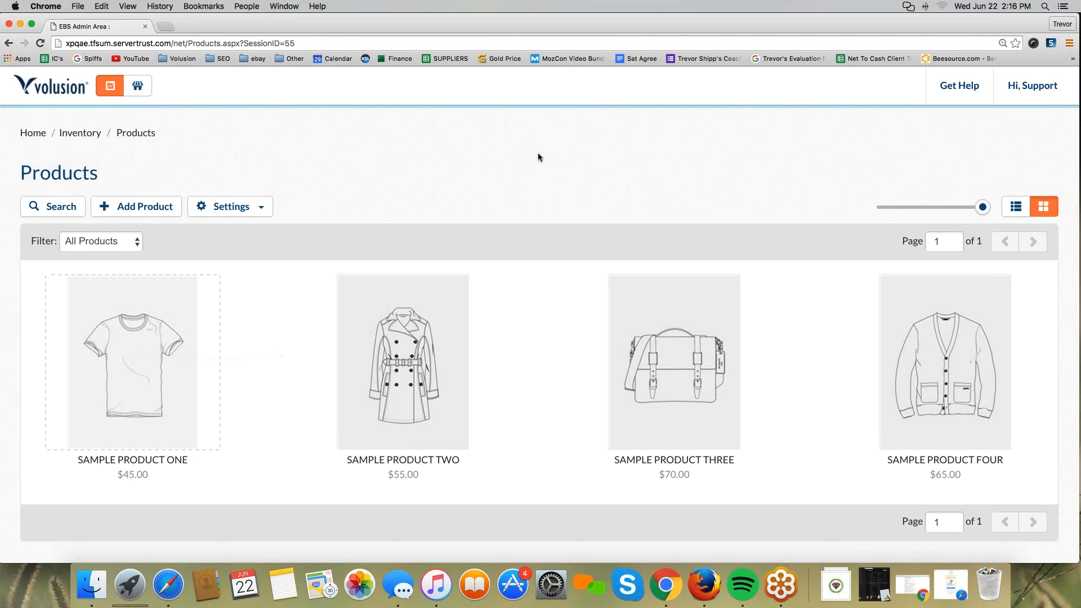
left_click(136, 337)
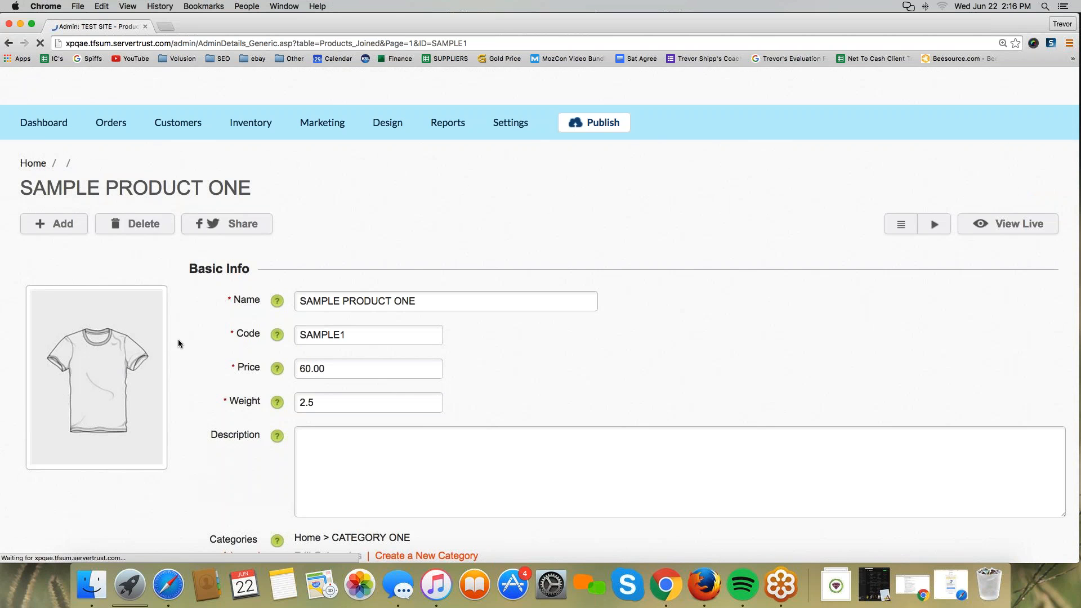
- Show the Misc settings in SAMPLE PRODUCT ONE's Advanced Info section, down to the Product Popularity field
scroll(193, 355, "down", 5)
scroll(193, 356, "down", 8)
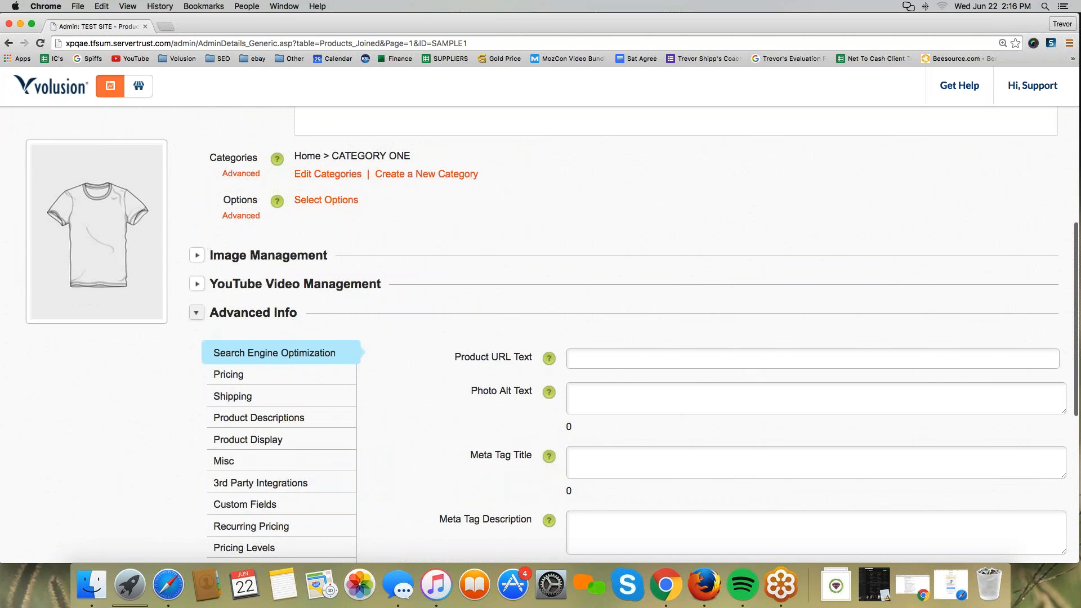
scroll(224, 314, "down", 3)
left_click(229, 365)
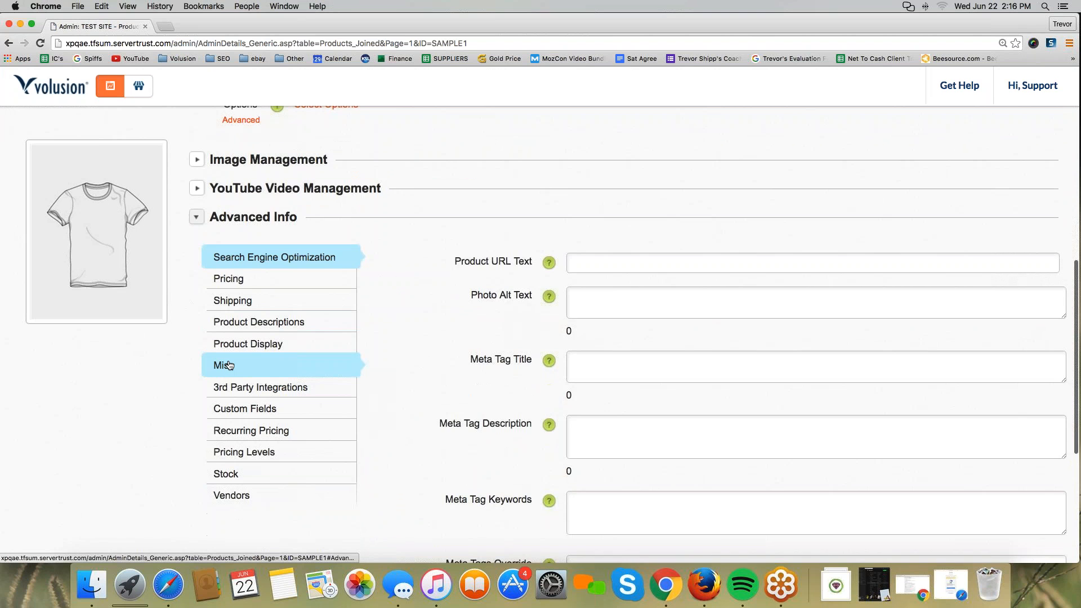
scroll(404, 273, "down", 2)
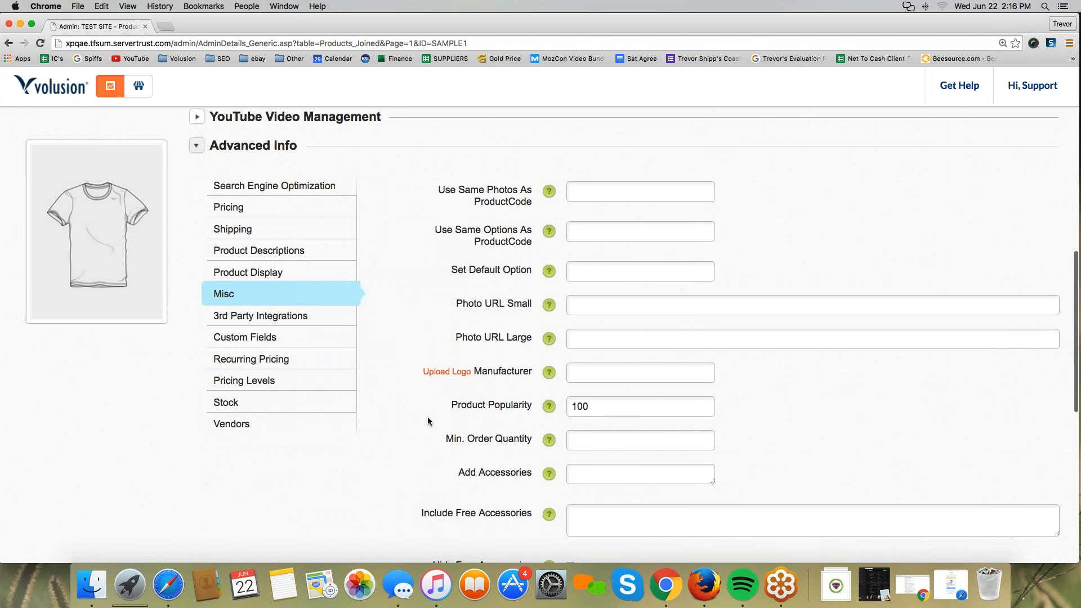
left_click_drag(428, 417, 530, 400)
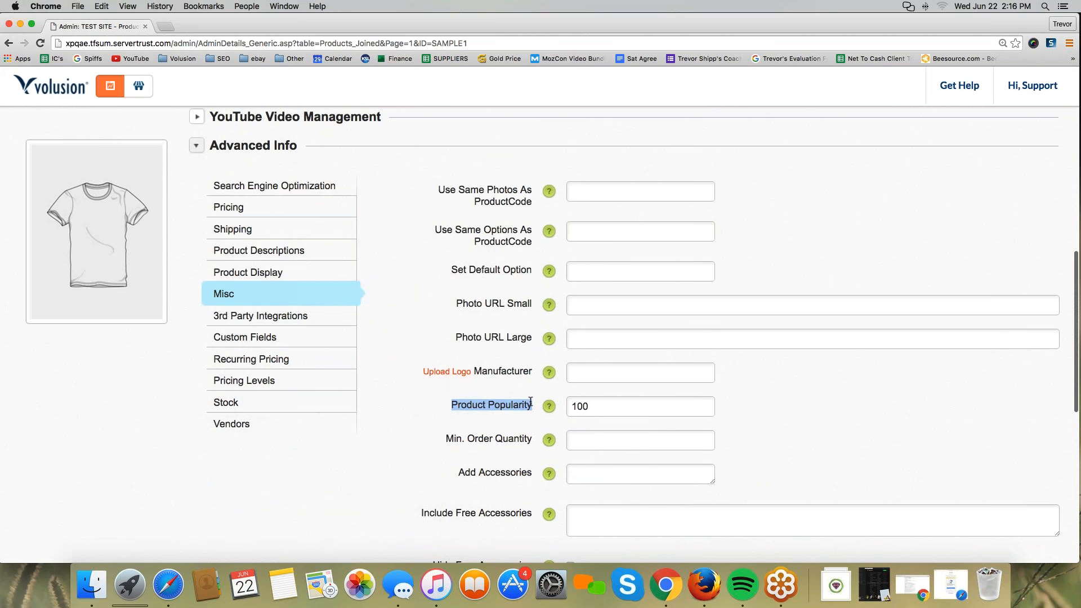
left_click(788, 395)
scroll(788, 395, "down", 1)
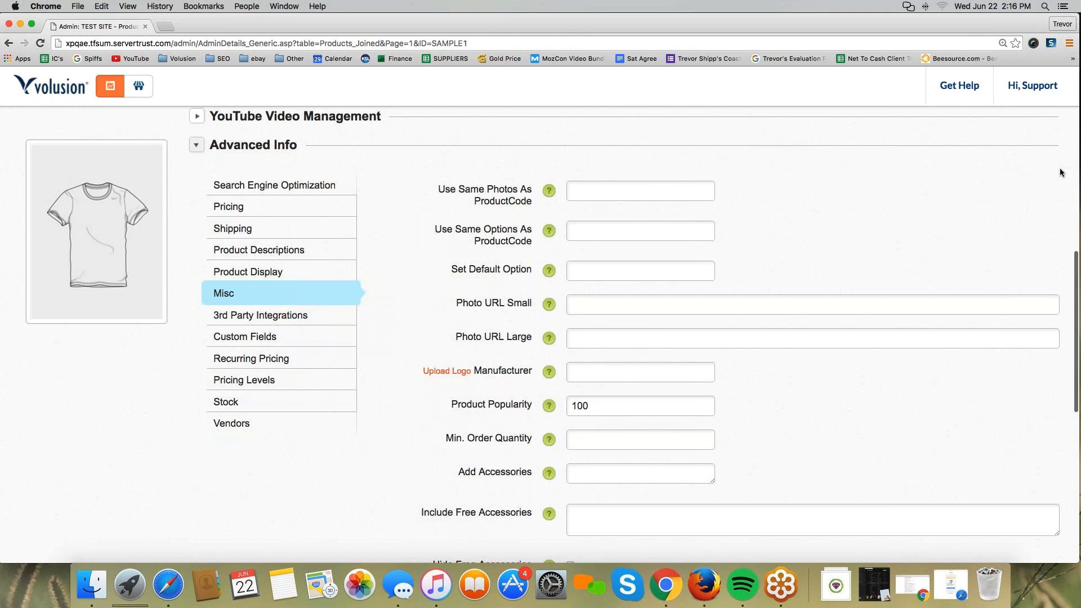
left_click_drag(444, 411, 628, 420)
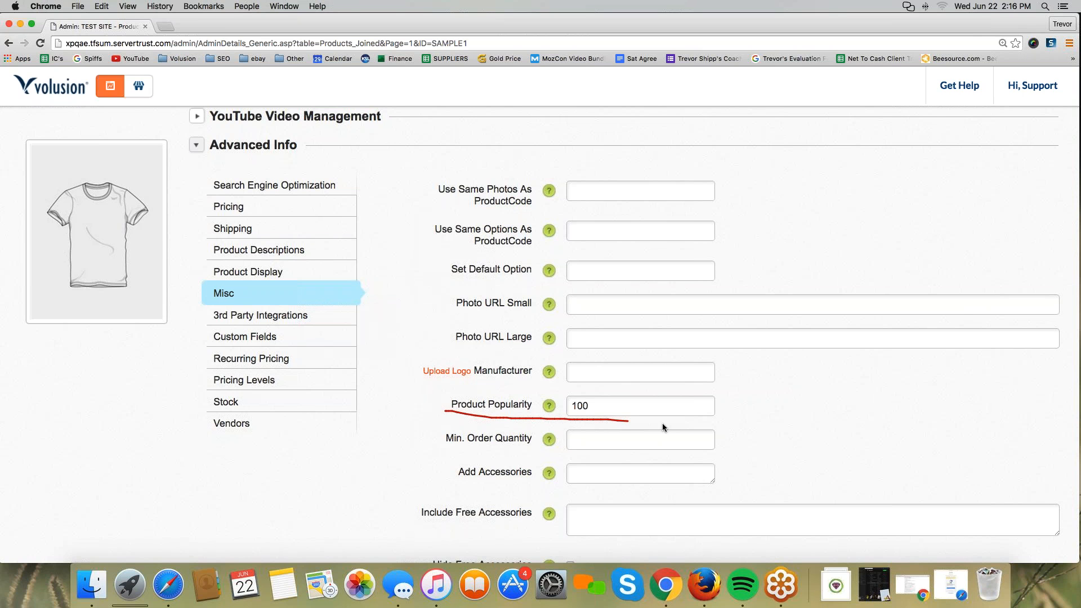
left_click_drag(704, 400, 570, 393)
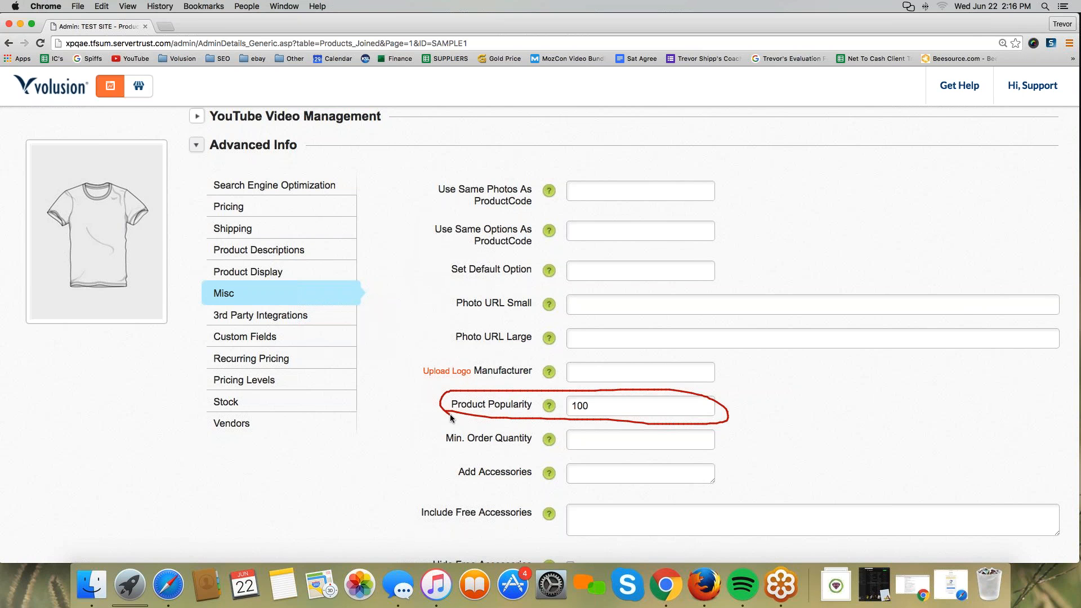
mouse_move(201, 303)
left_mouse_down()
mouse_move(292, 305)
mouse_move(231, 282)
mouse_move(192, 293)
left_mouse_up()
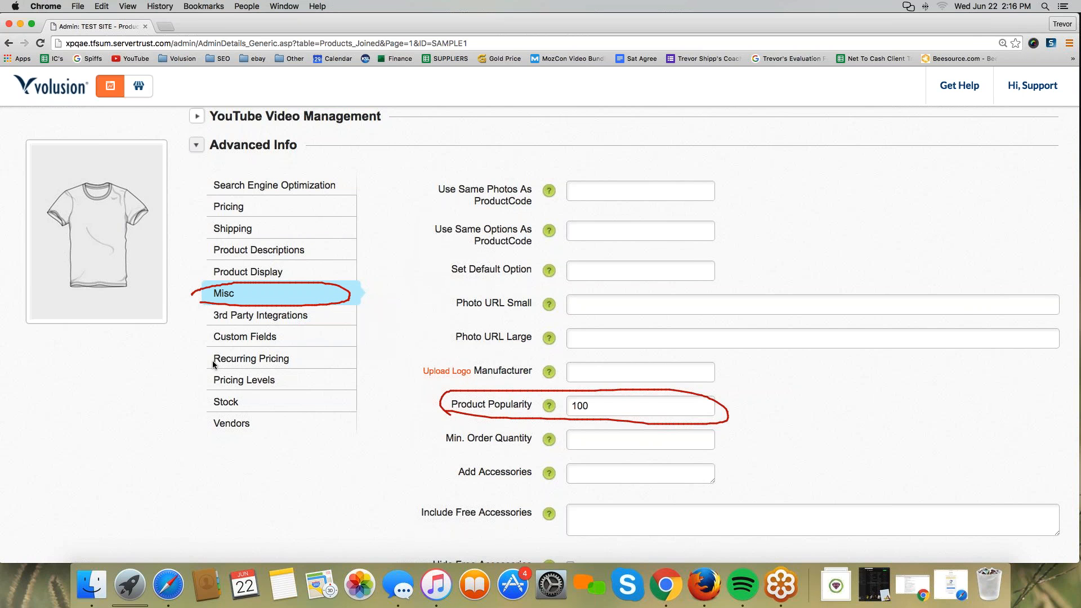
left_click_drag(207, 156, 350, 160)
left_click_drag(355, 275, 362, 286)
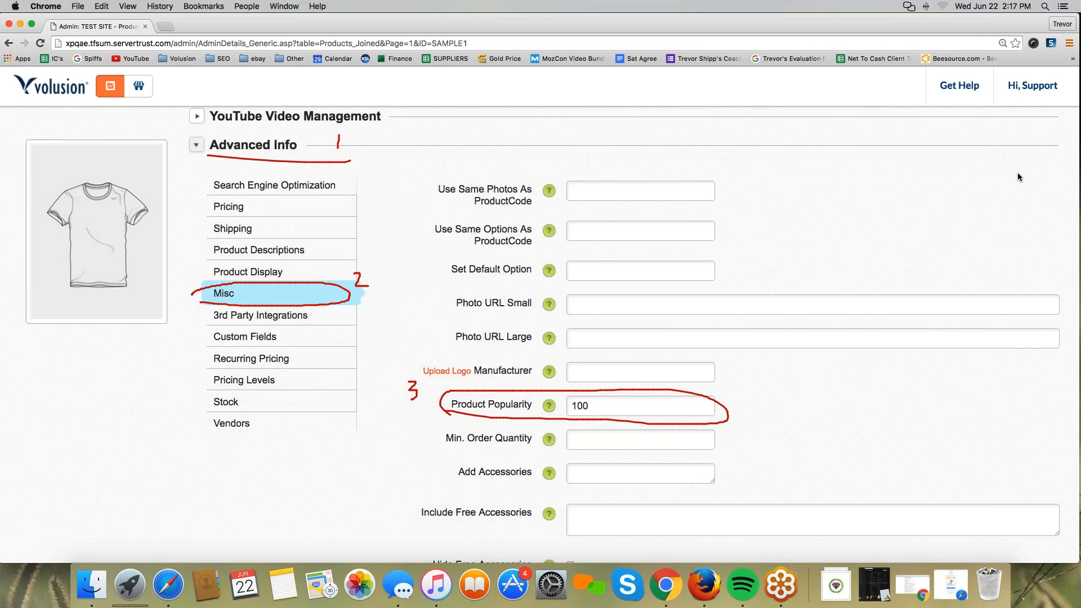
- Set SAMPLE PRODUCT ONE's Product Popularity to 4 and save the product
scroll(594, 405, "up", 1)
left_click_drag(594, 405, 572, 407)
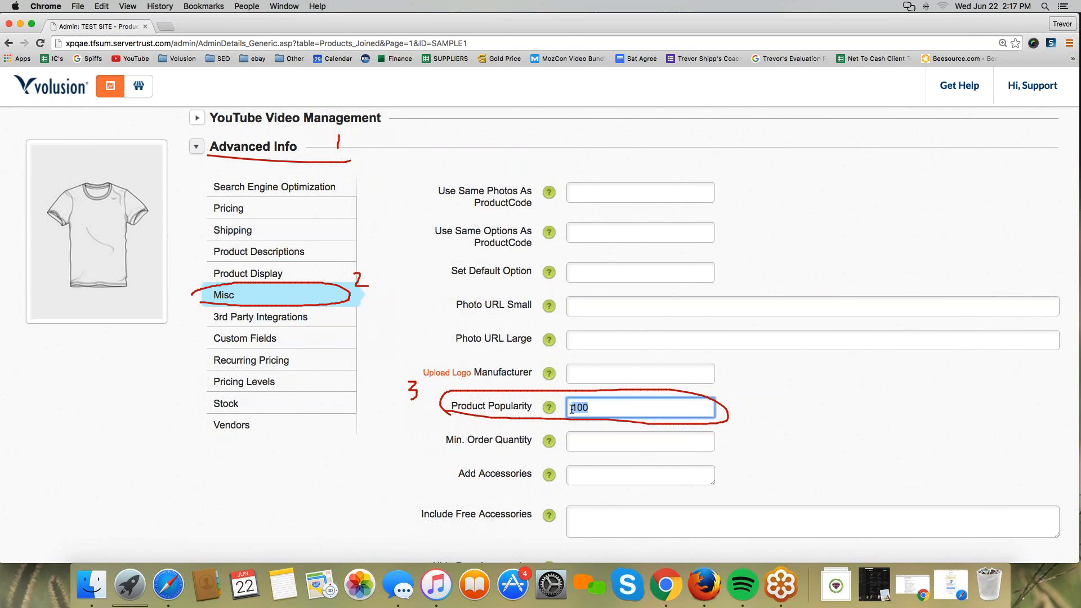
type("400")
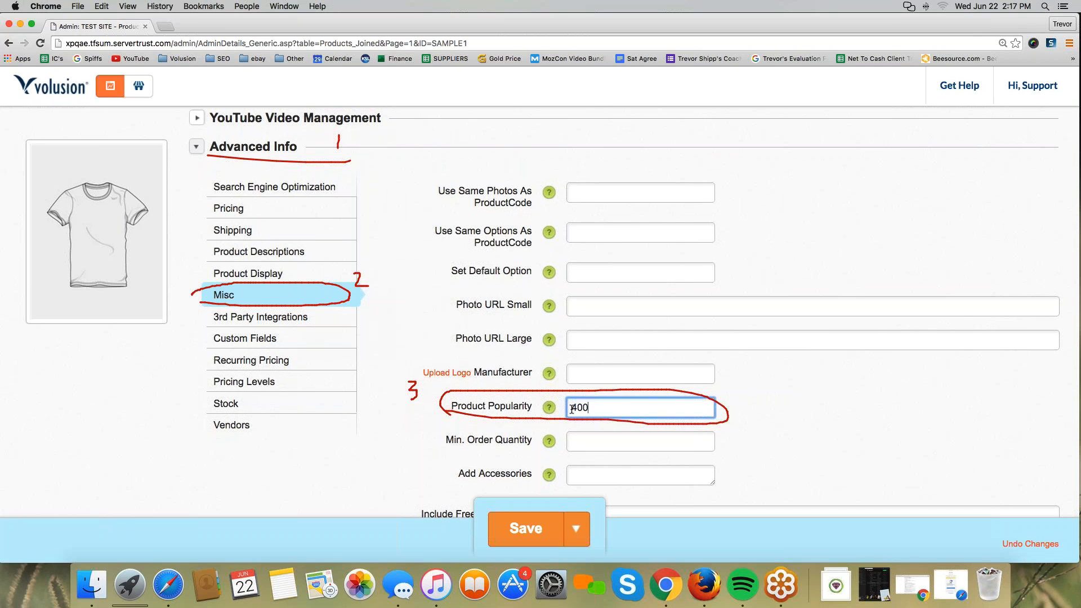
type("0")
key("super+a")
type("4")
left_click(1001, 233)
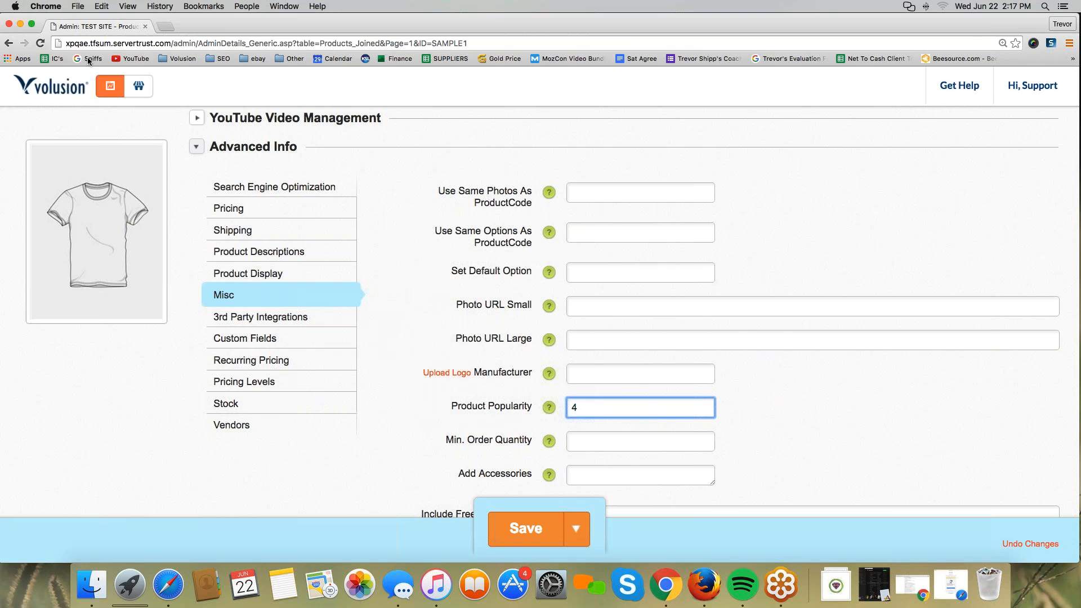
left_click(513, 530)
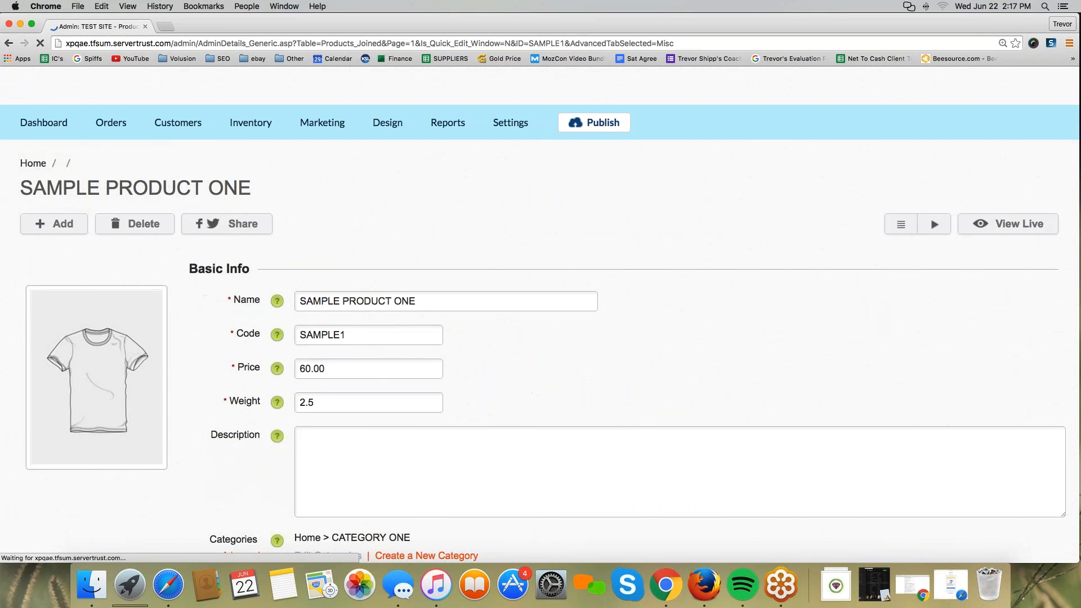
- Return to the inventory's Products page and open SAMPLE PRODUCT FOUR for editing
mouse_move(247, 129)
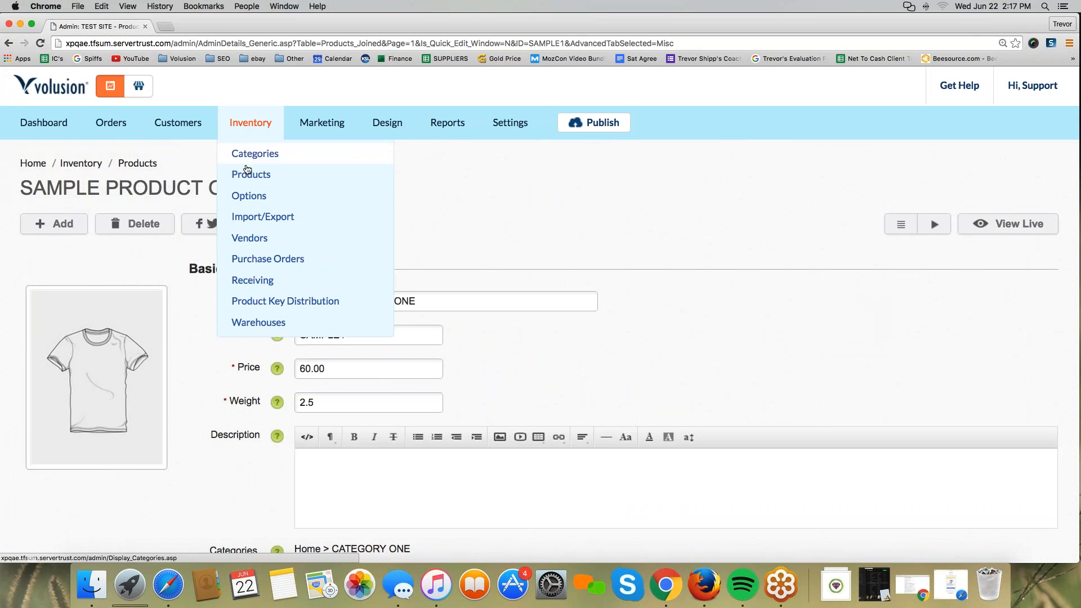
left_click(247, 171)
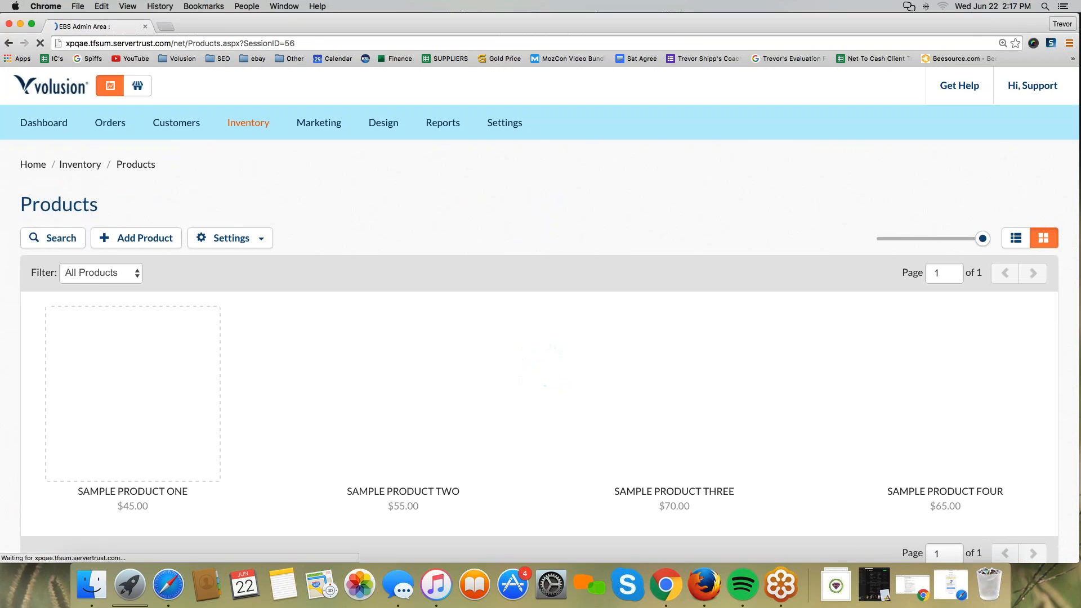
scroll(329, 369, "down", 3)
mouse_move(934, 393)
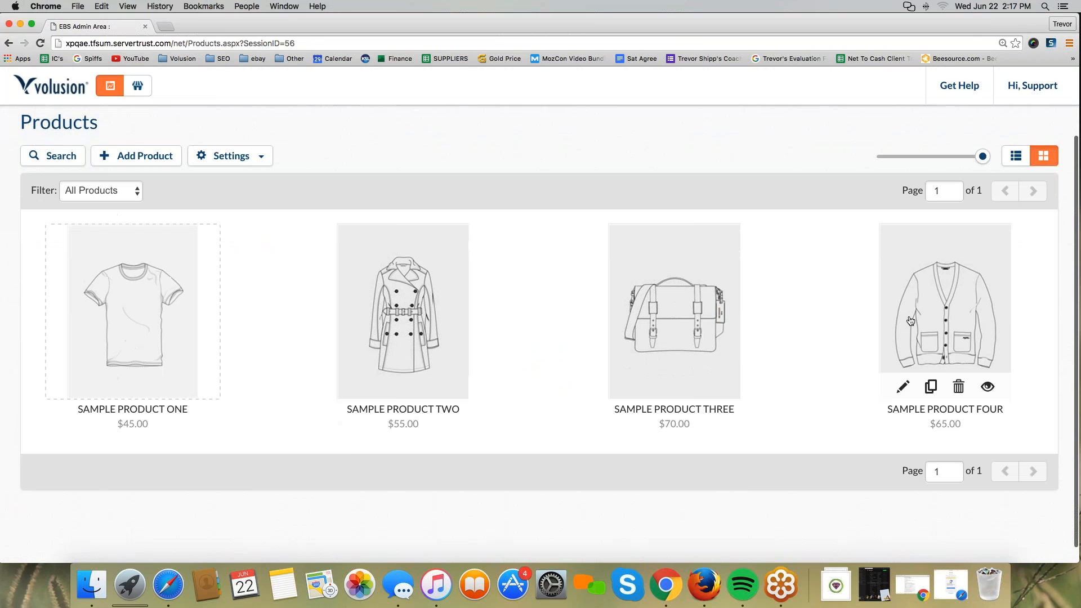
left_click(942, 334)
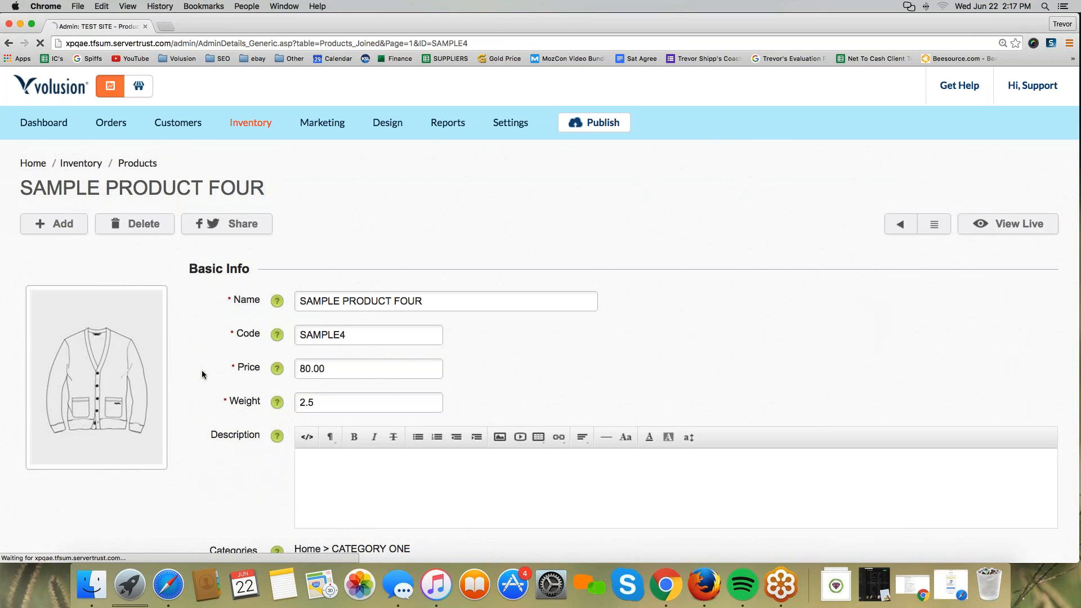
- In the Misc settings of Advanced Info, set SAMPLE PRODUCT FOUR's Product Popularity to 3 and save the product
scroll(202, 372, "down", 10)
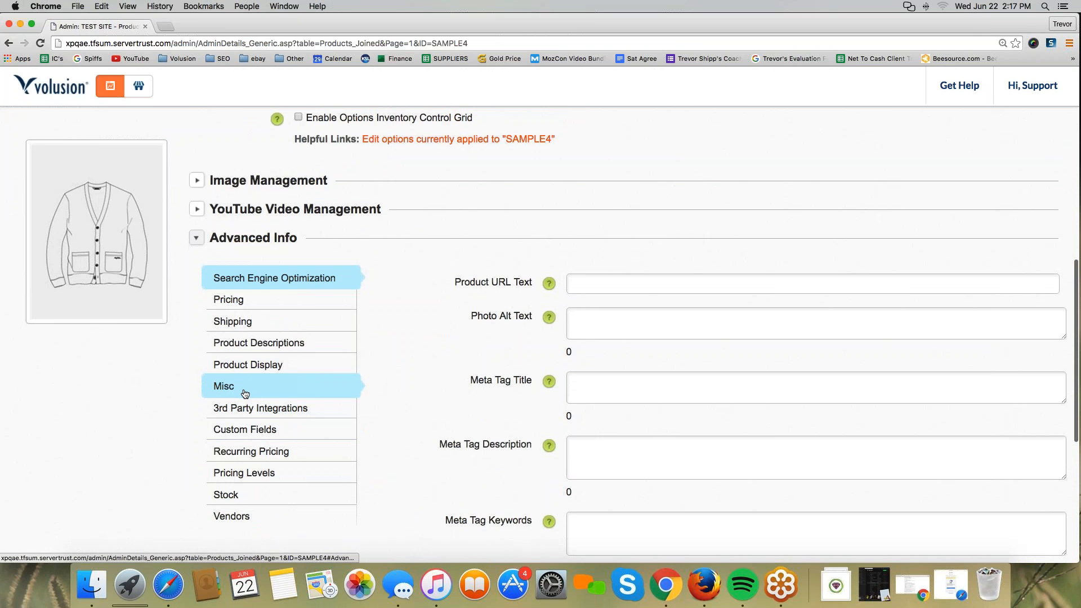
left_click(256, 392)
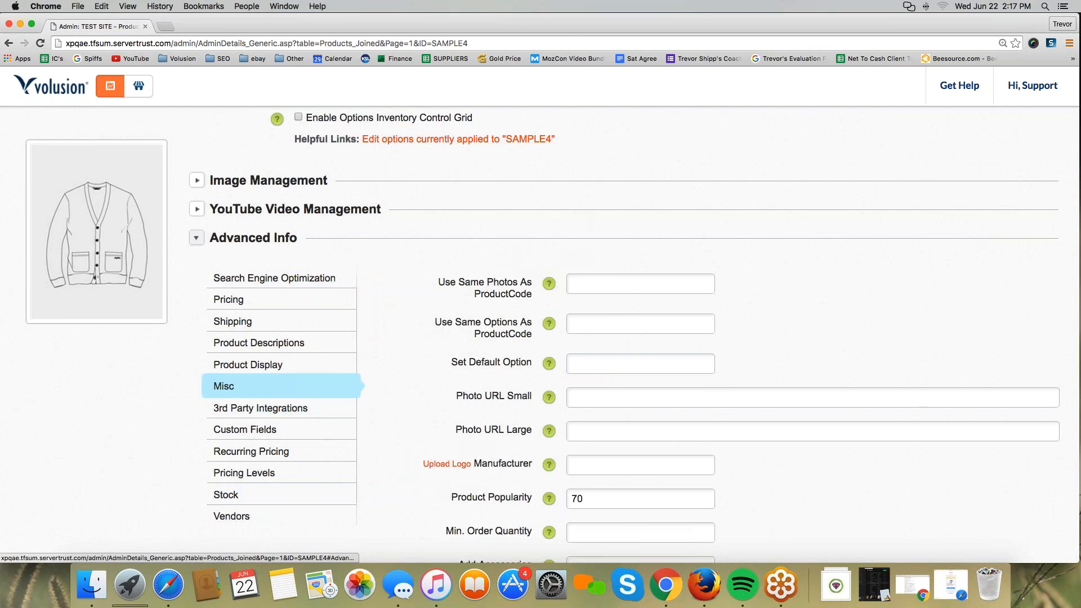
scroll(591, 393, "down", 3)
scroll(591, 394, "up", 1)
double_click(591, 402)
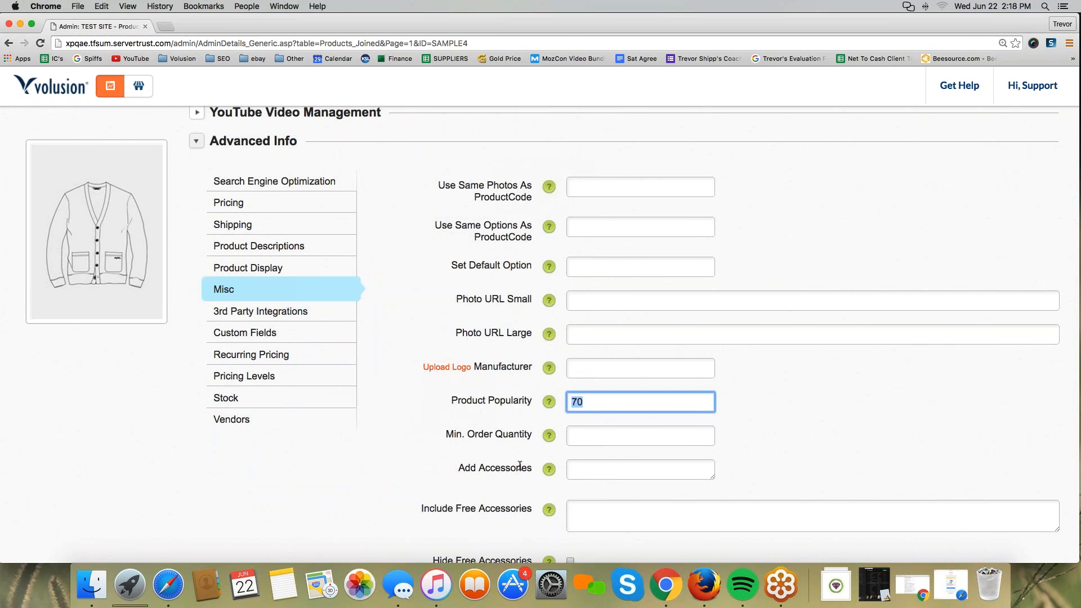
type("3")
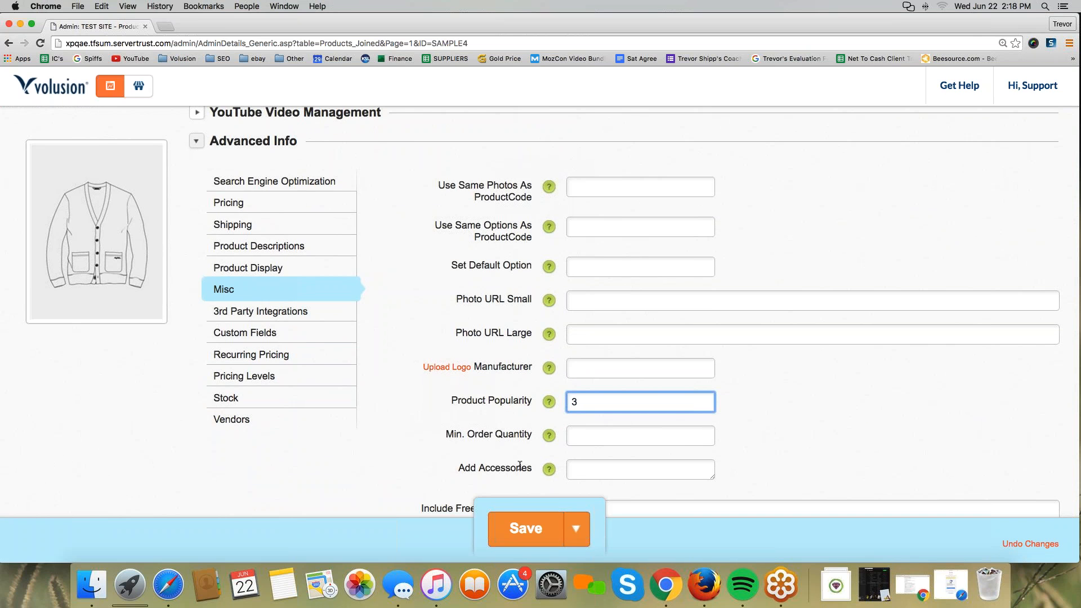
left_click(170, 432)
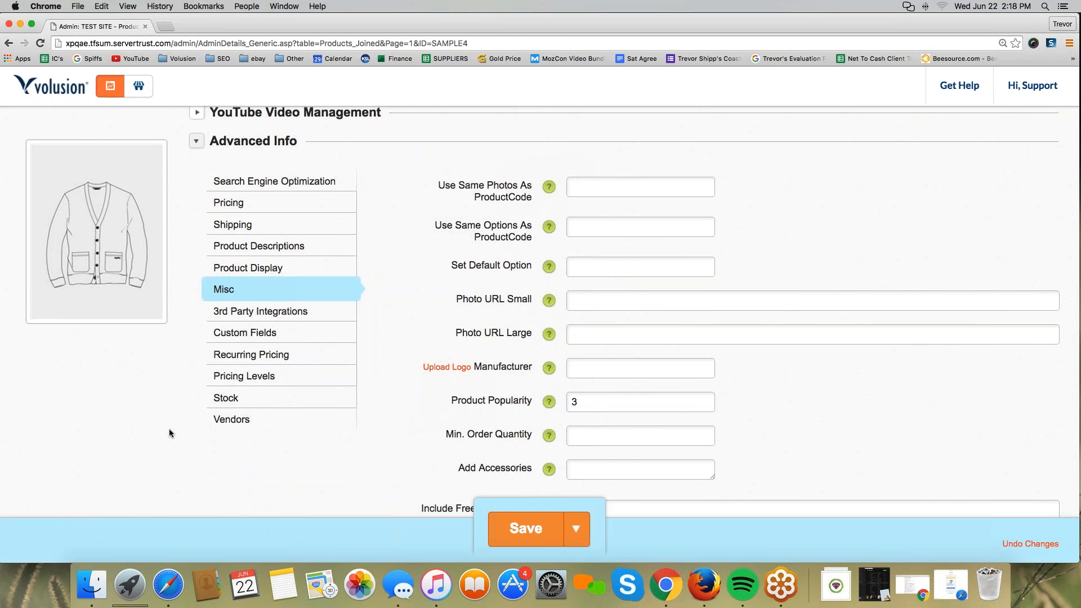
left_click(533, 533)
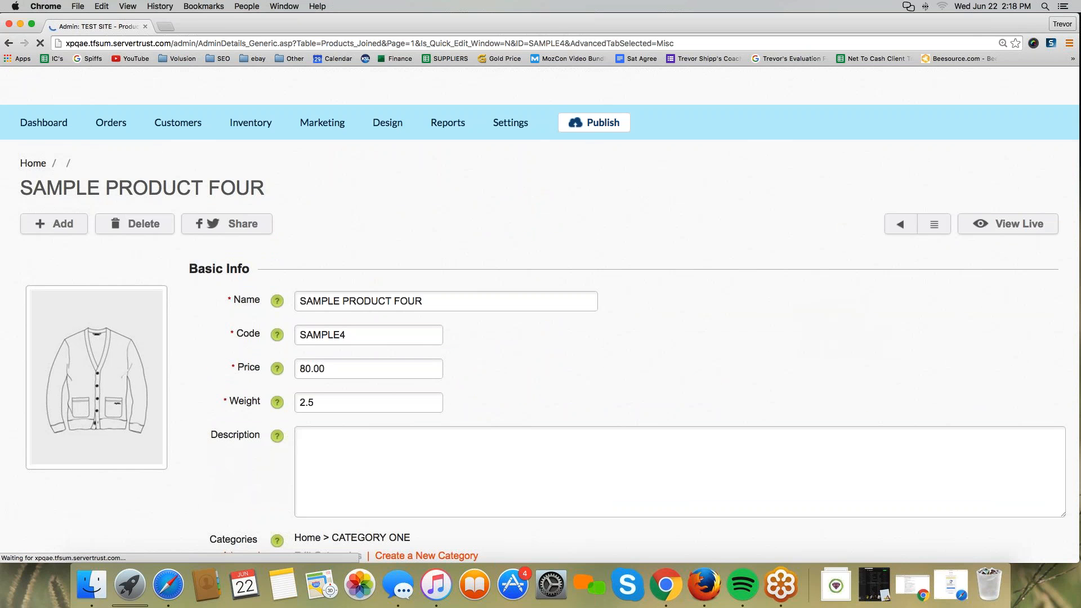
- Return to the inventory's Products page and open SAMPLE PRODUCT TWO for editing
mouse_move(251, 122)
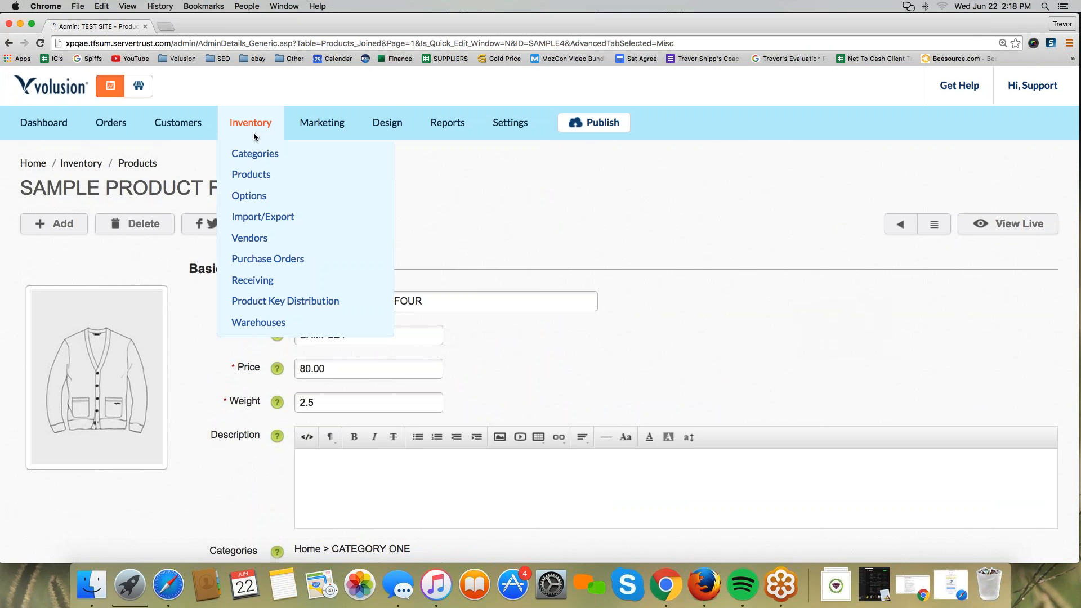
left_click(251, 174)
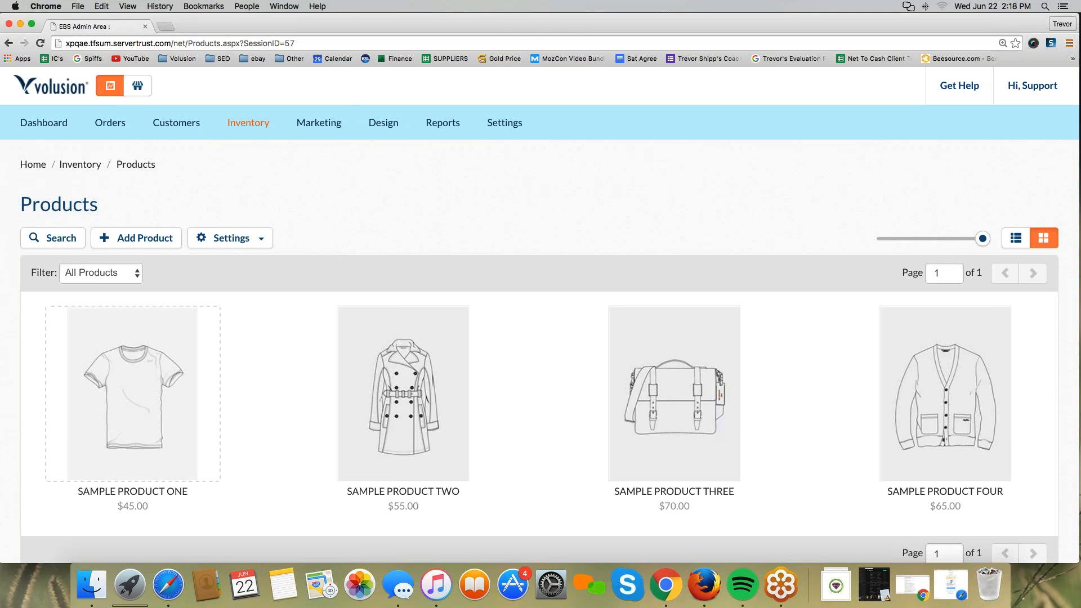
mouse_move(403, 394)
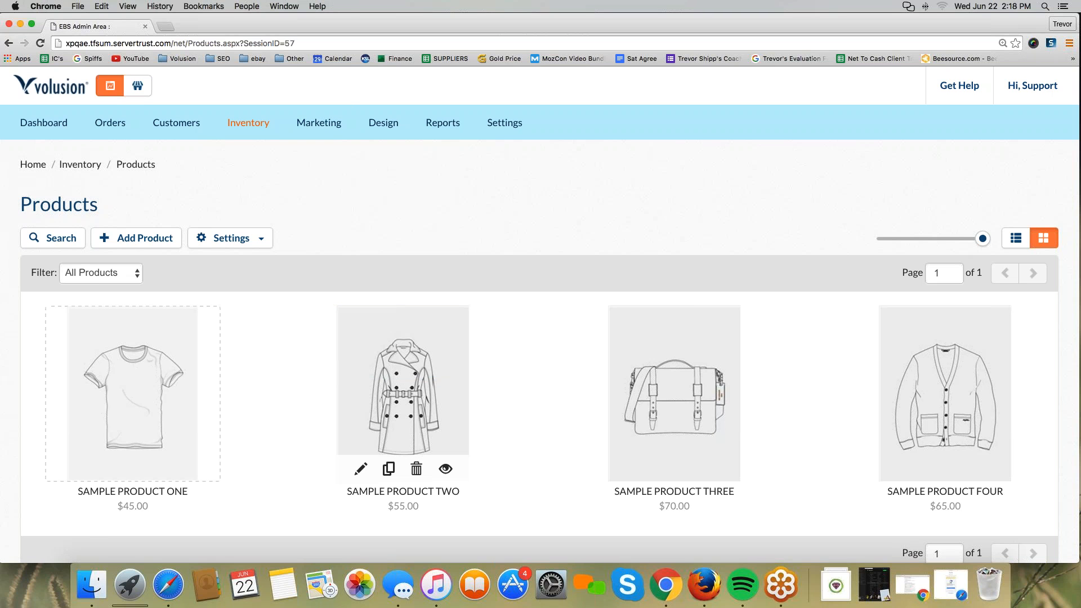
left_click(361, 469)
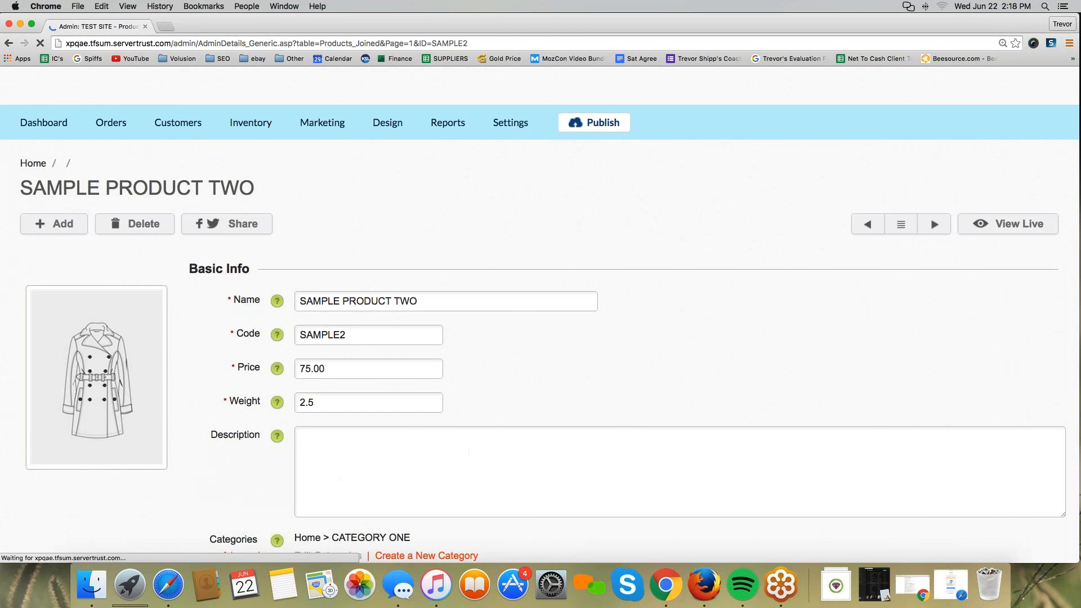
- In the Misc settings of Advanced Info, set SAMPLE PRODUCT TWO's Product Popularity to 2 and save the product
scroll(291, 372, "down", 20)
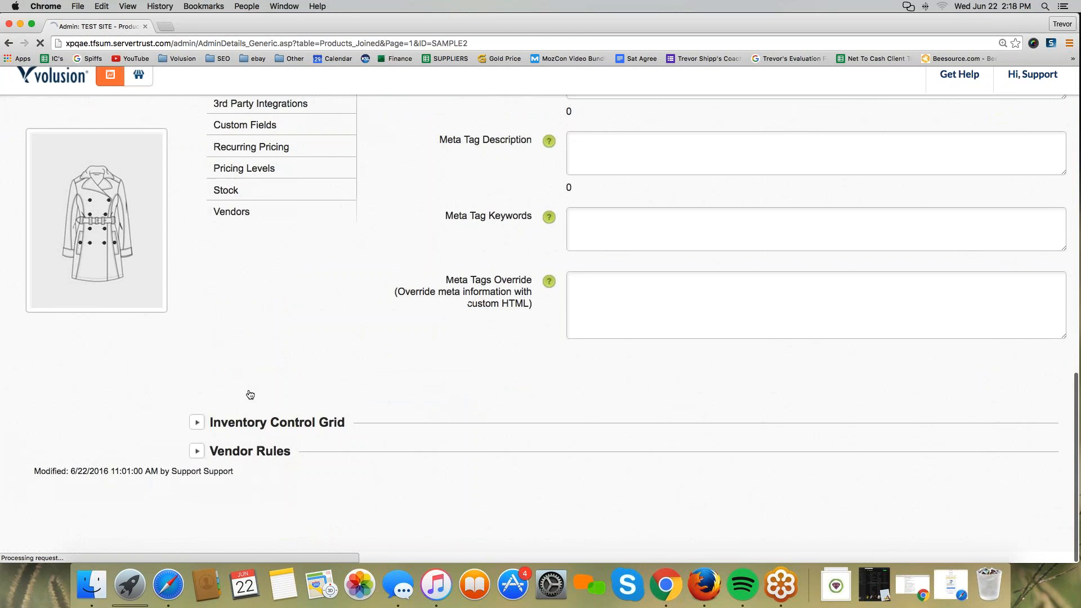
left_click(225, 340)
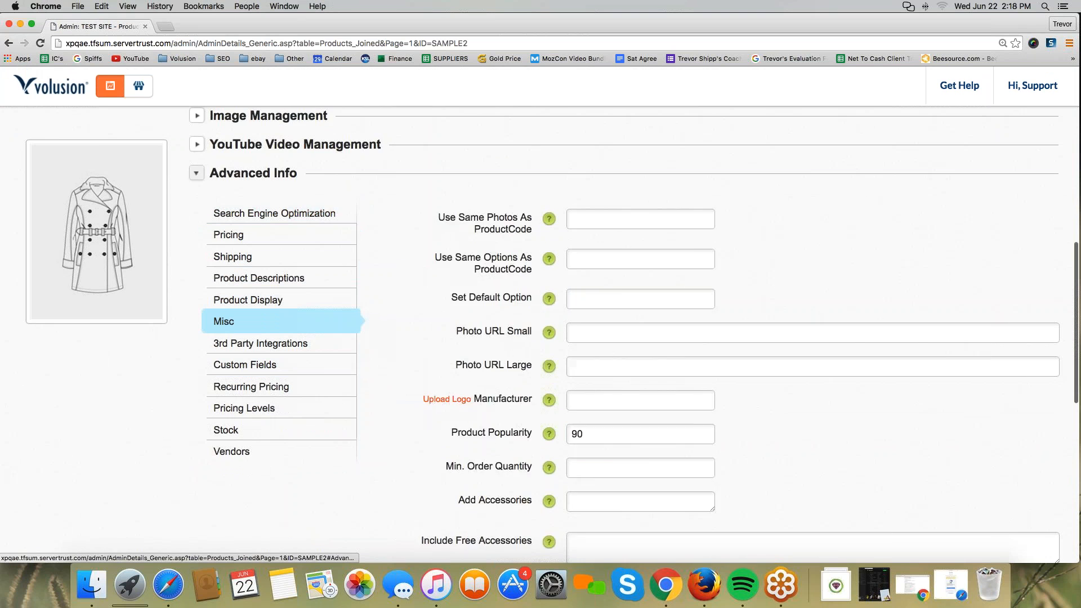
scroll(615, 333, "down", 3)
double_click(615, 337)
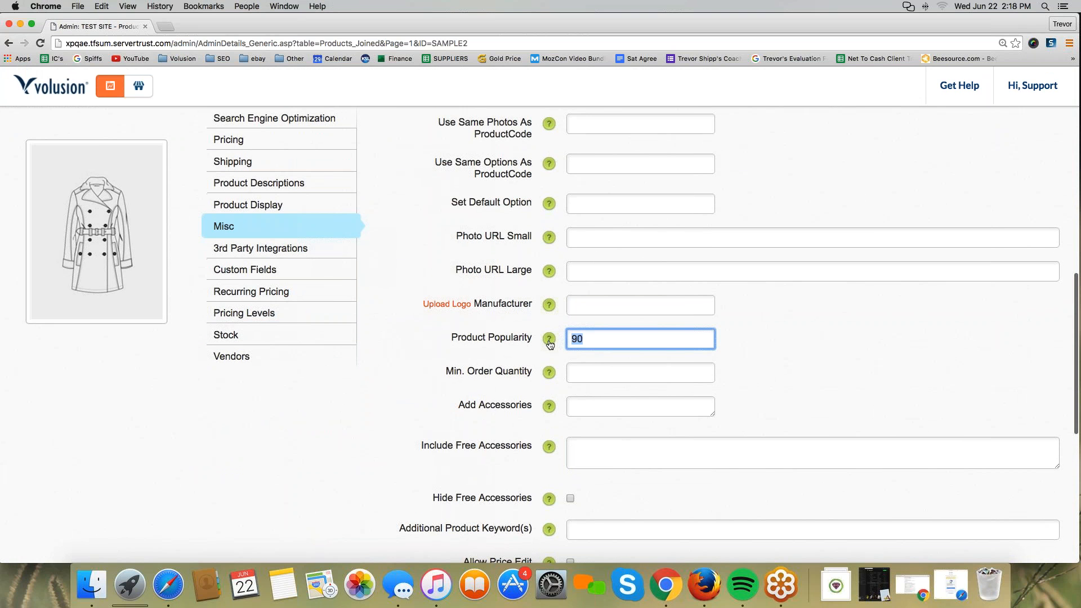
type("2")
left_click(540, 531)
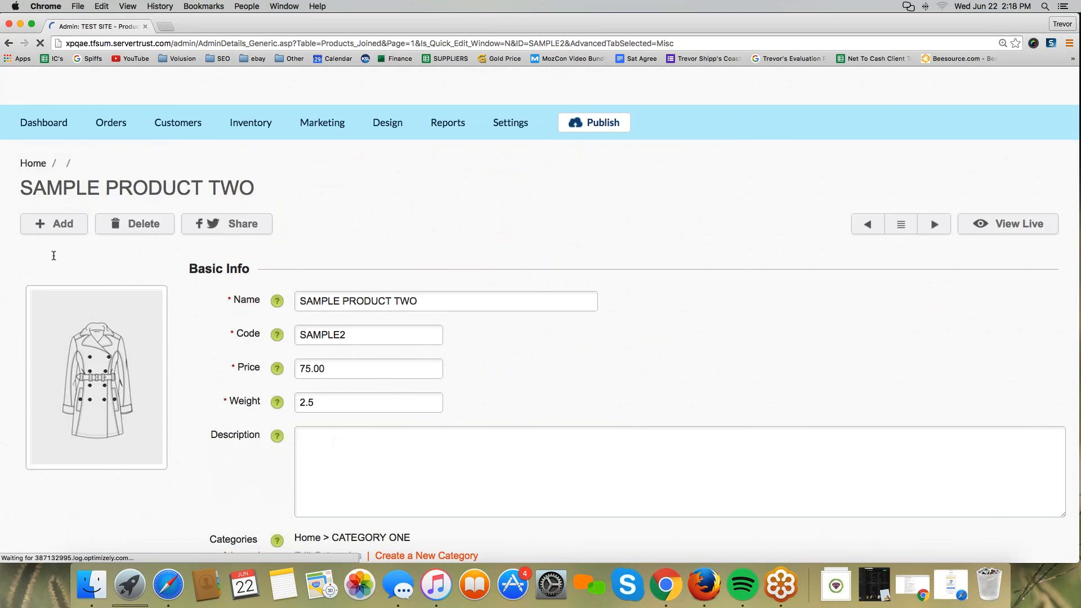
- Return to the inventory's Products page and open SAMPLE PRODUCT THREE for editing
mouse_move(246, 125)
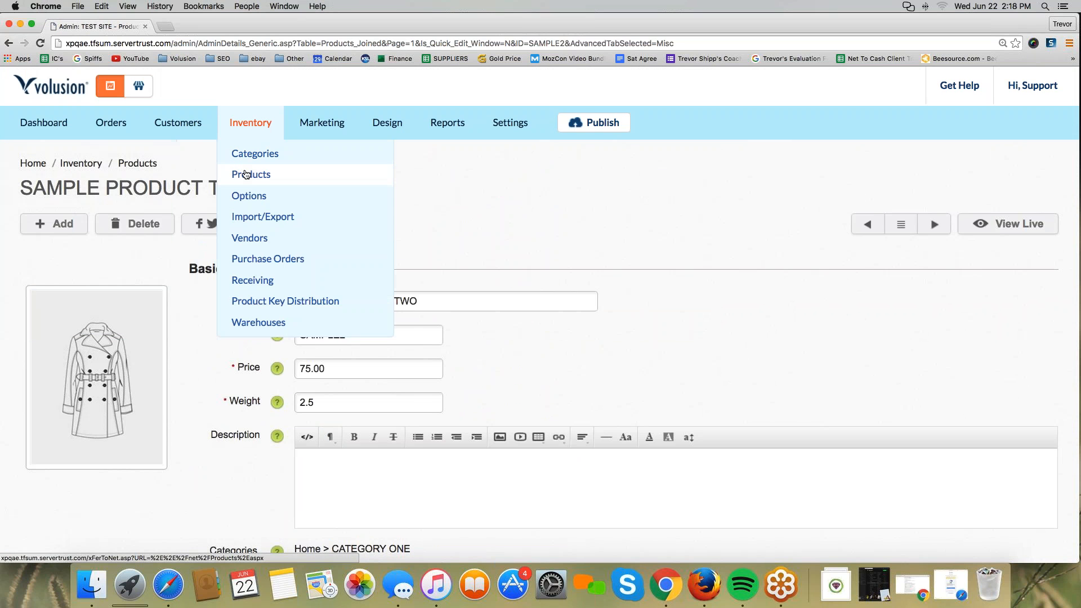
left_click(246, 174)
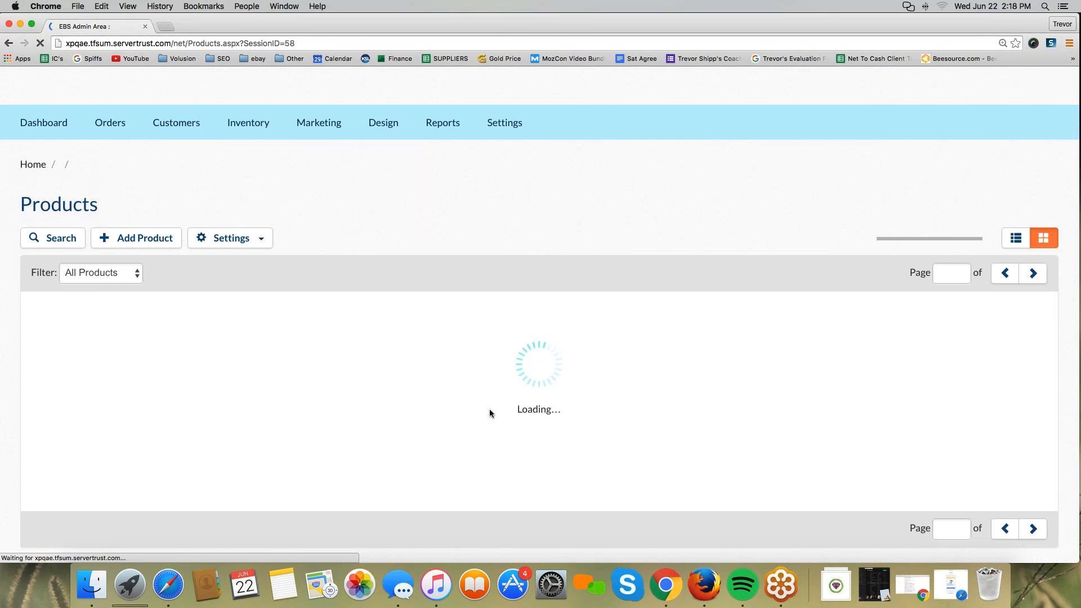
left_click(674, 395)
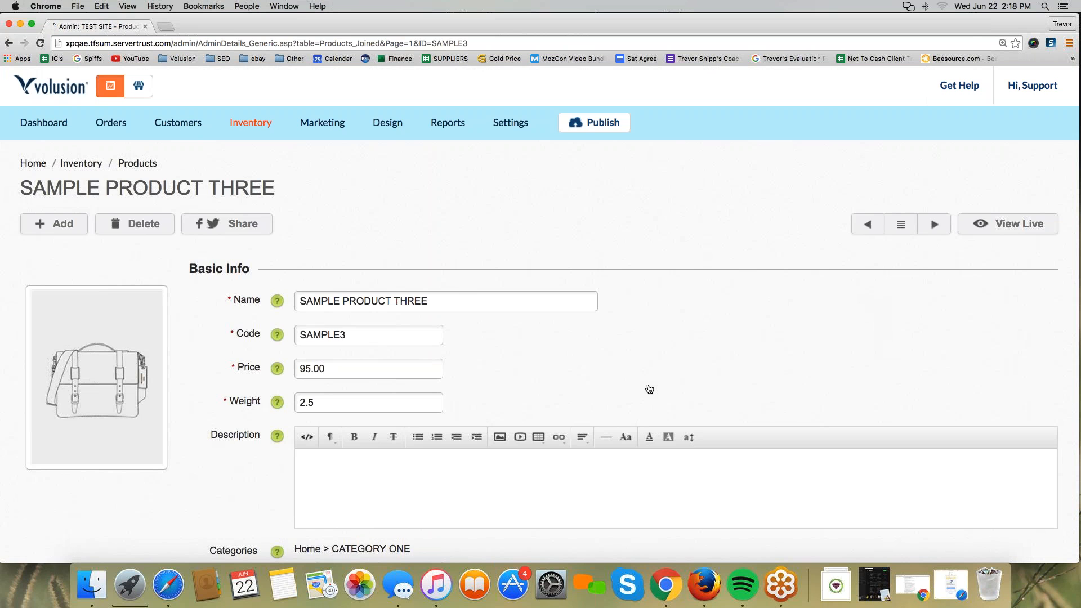
- In the Misc settings of Advanced Info, set SAMPLE PRODUCT THREE's Product Popularity to 1 and save the product
scroll(506, 371, "down", 15)
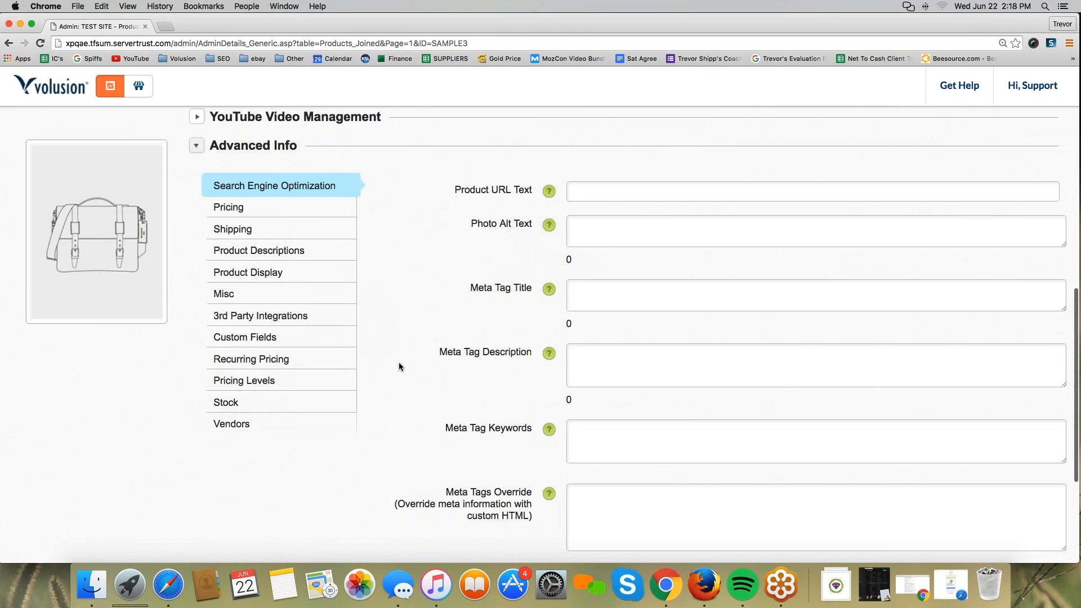
left_click(264, 272)
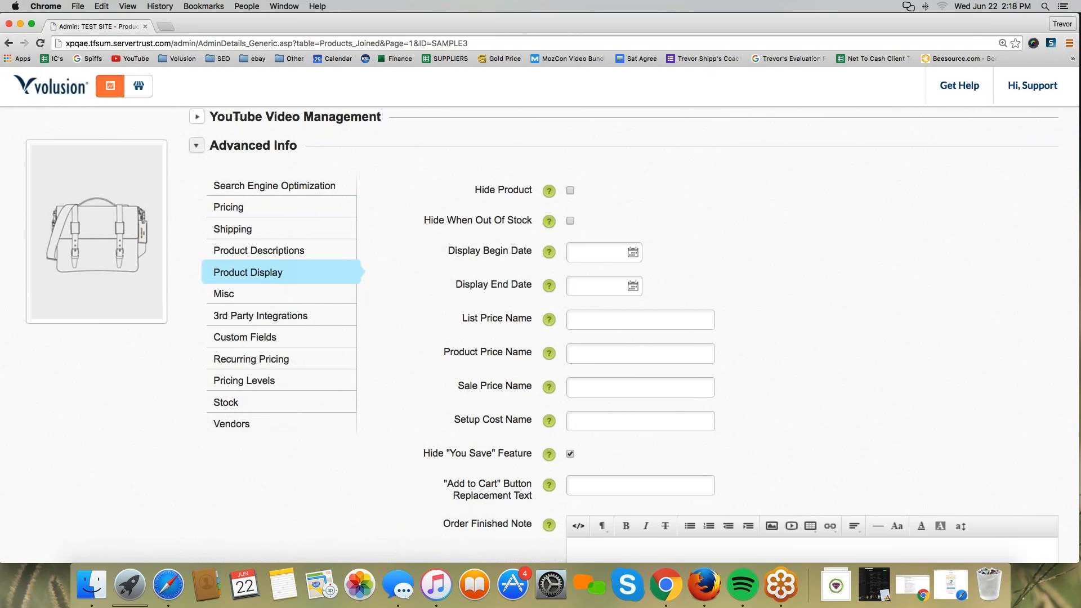
left_click(236, 294)
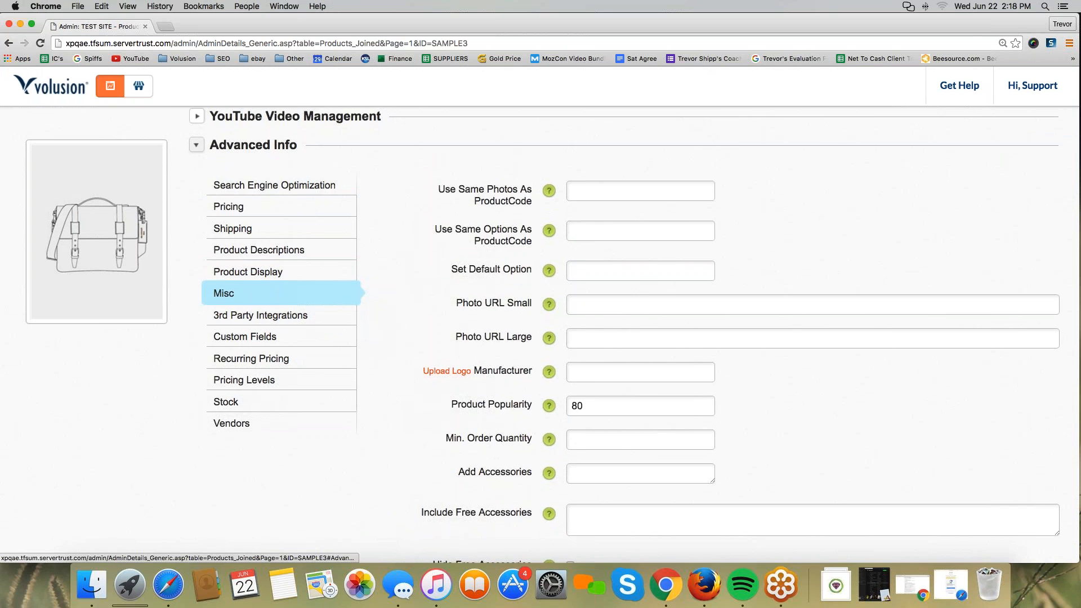
scroll(236, 293, "down", 3)
double_click(577, 309)
type("1")
left_click(289, 381)
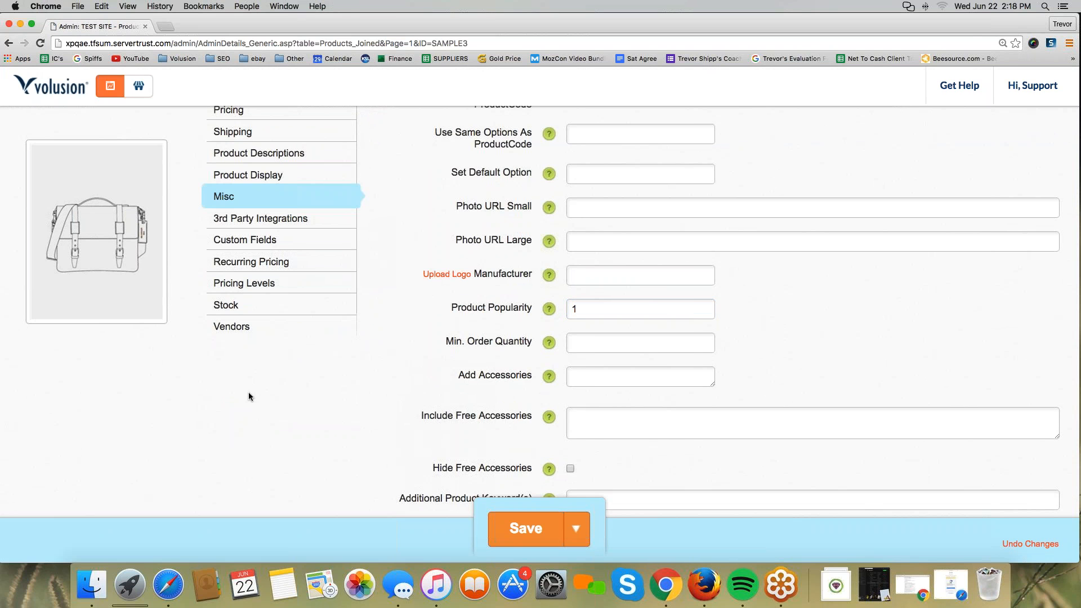
left_click(525, 528)
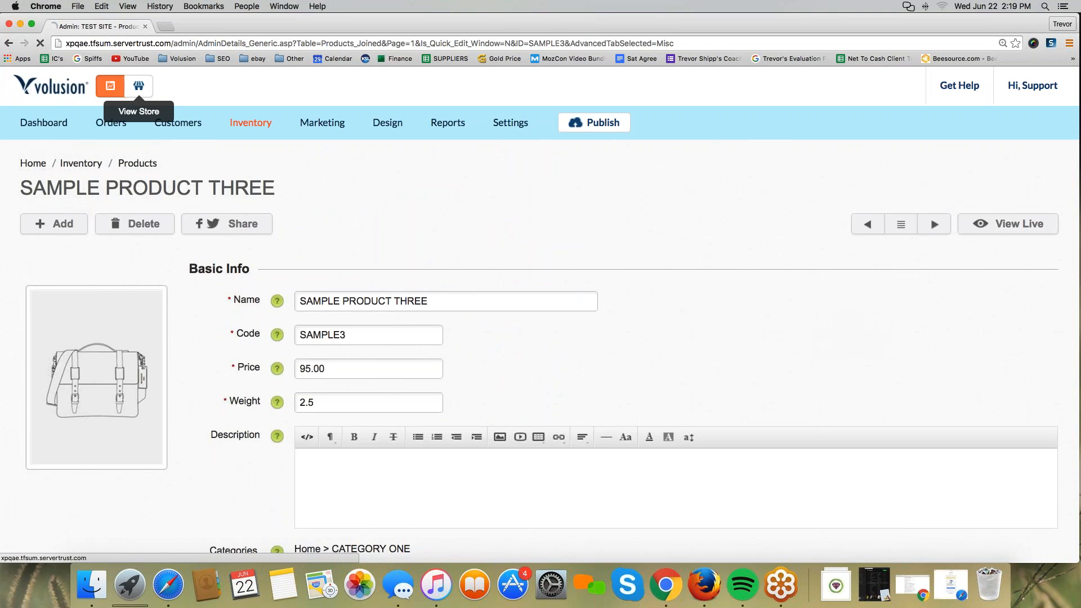
- Switch to the live storefront and open CATEGORY ONE to check the order of its products
left_click(138, 82)
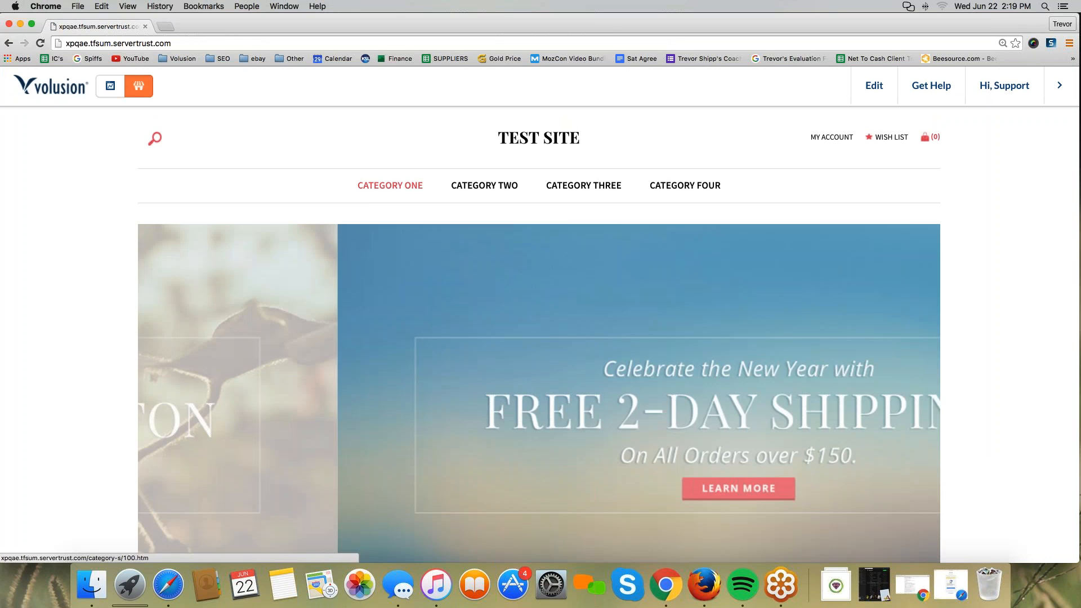
left_click(390, 186)
scroll(540, 338, "down", 3)
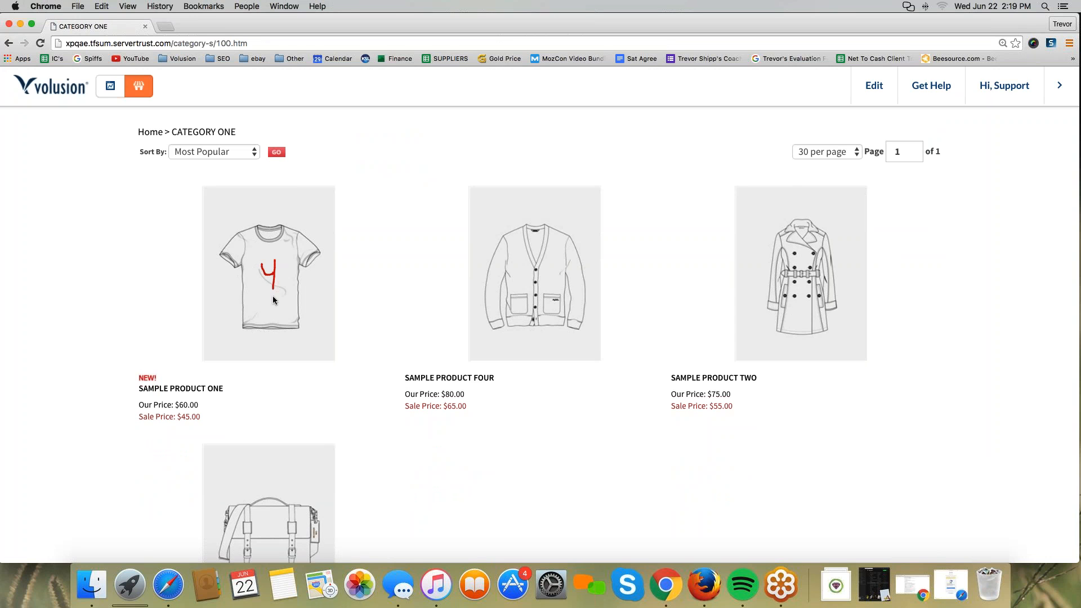
mouse_move(531, 263)
left_mouse_down()
mouse_move(547, 261)
mouse_move(542, 286)
left_mouse_up()
left_click_drag(787, 264, 810, 287)
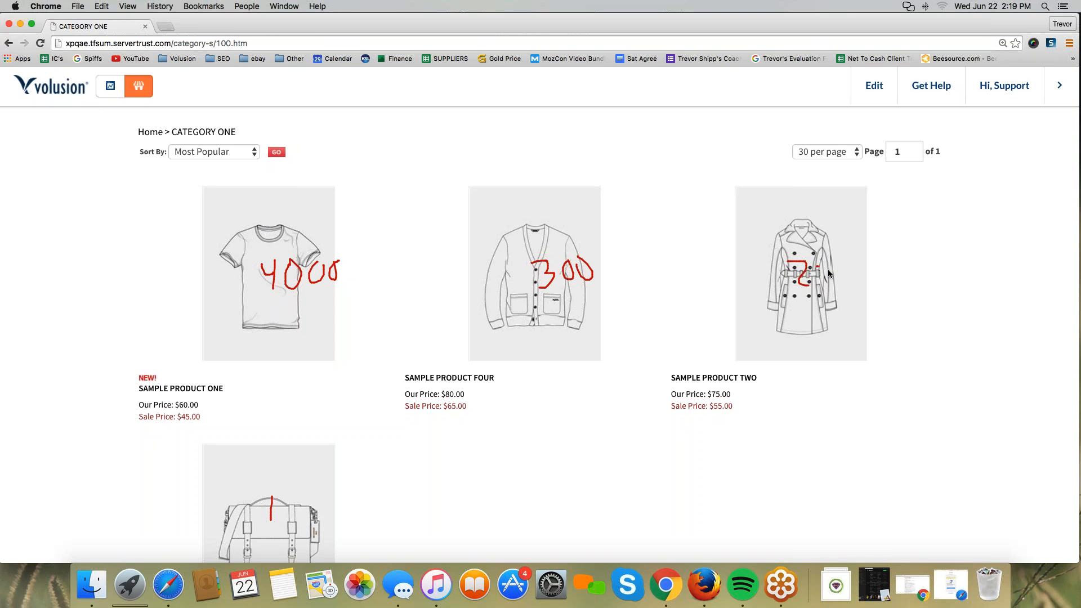
left_click_drag(282, 498, 311, 515)
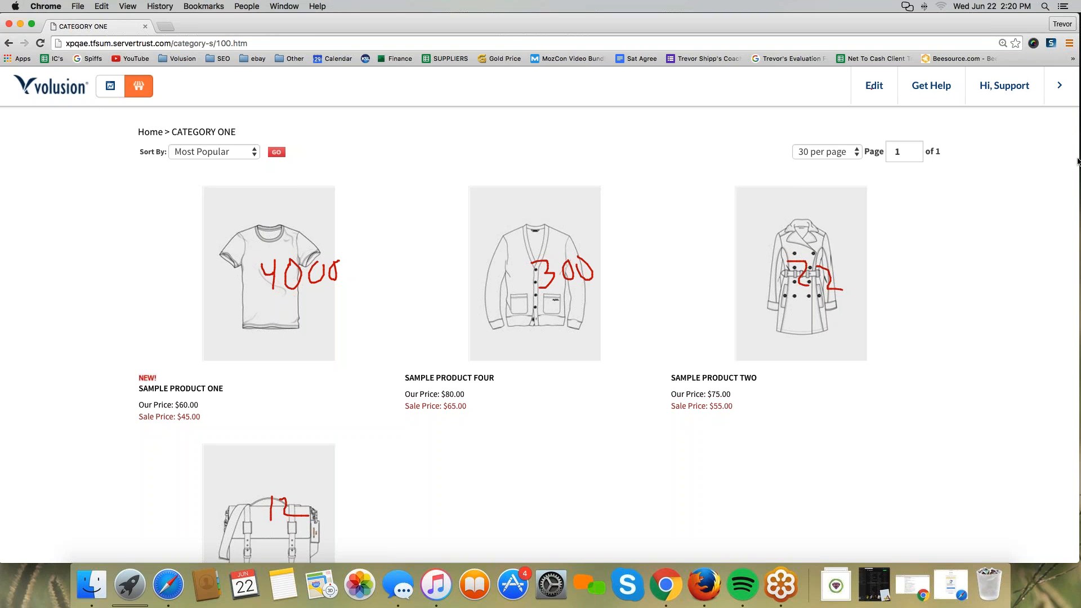
- Open CATEGORY ONE for editing from the storefront and examine the Default Sort By option in its Product Display settings
left_click(855, 86)
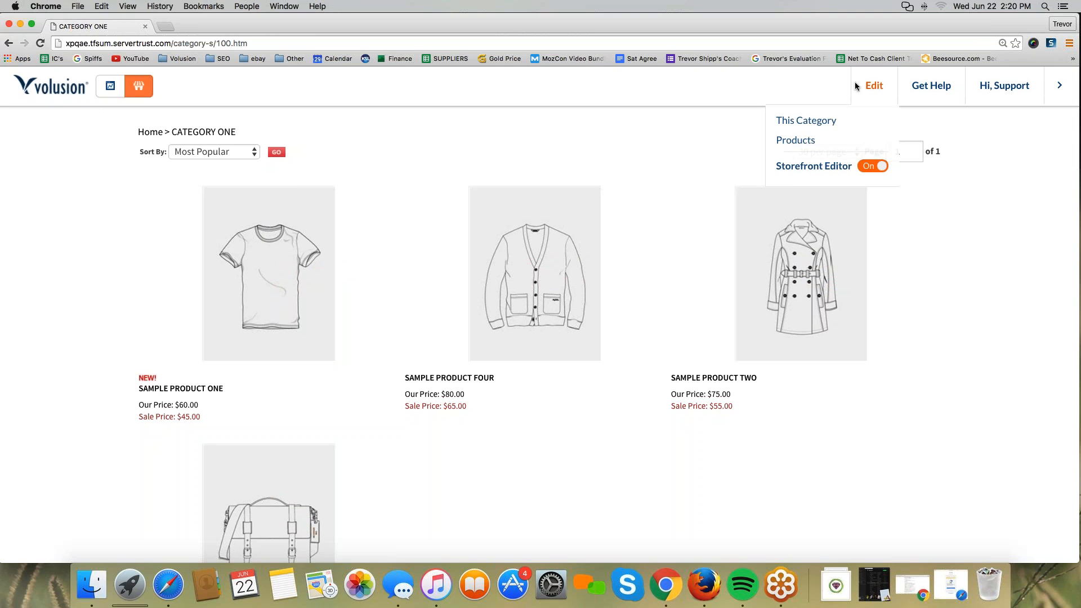
left_click(832, 121)
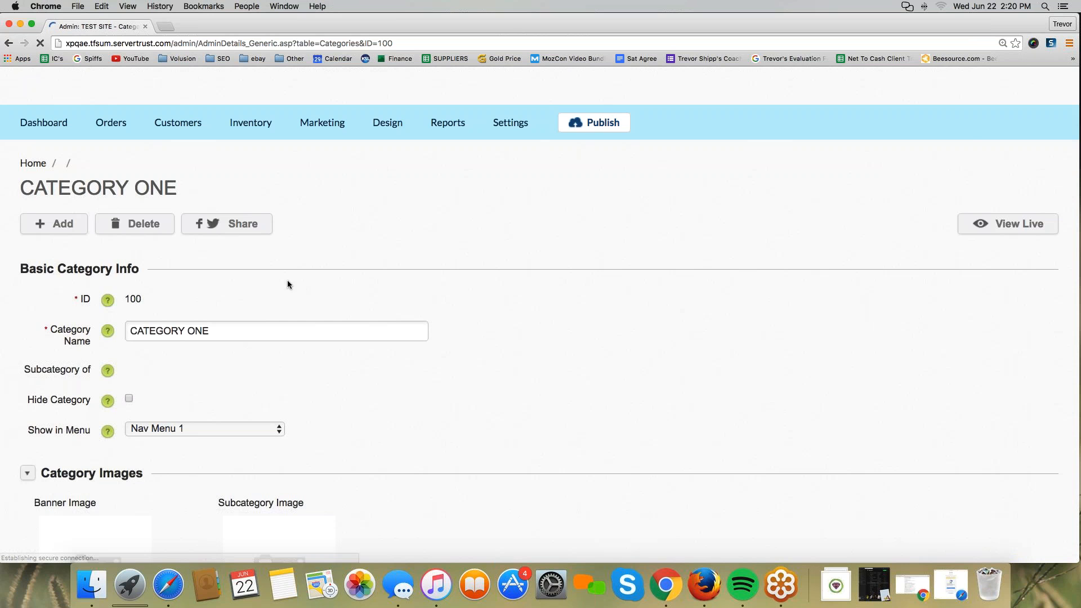
scroll(292, 279, "down", 5)
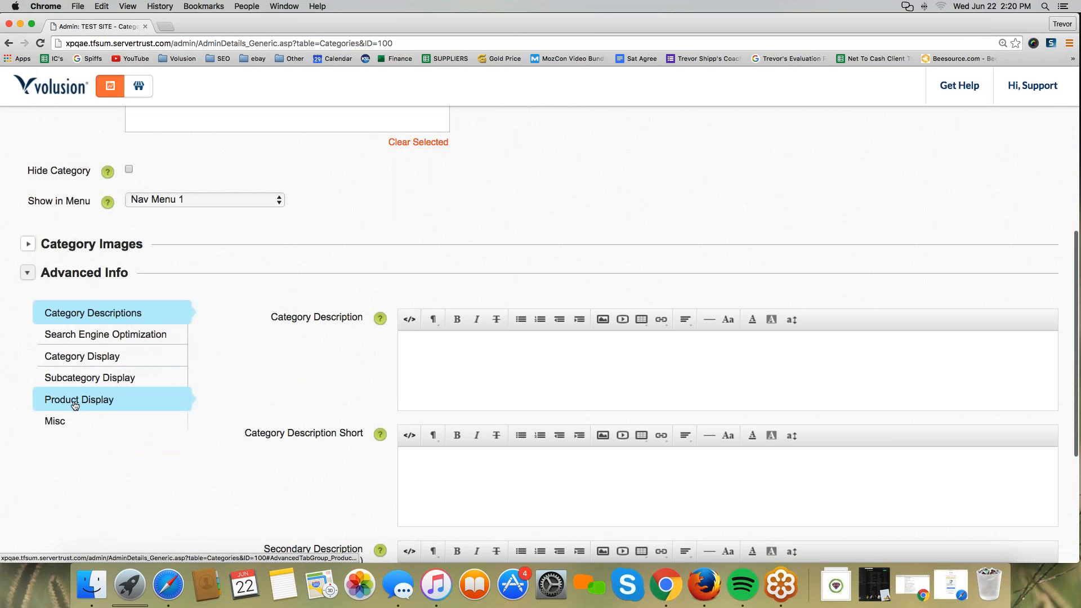
left_click(75, 404)
scroll(75, 404, "down", 2)
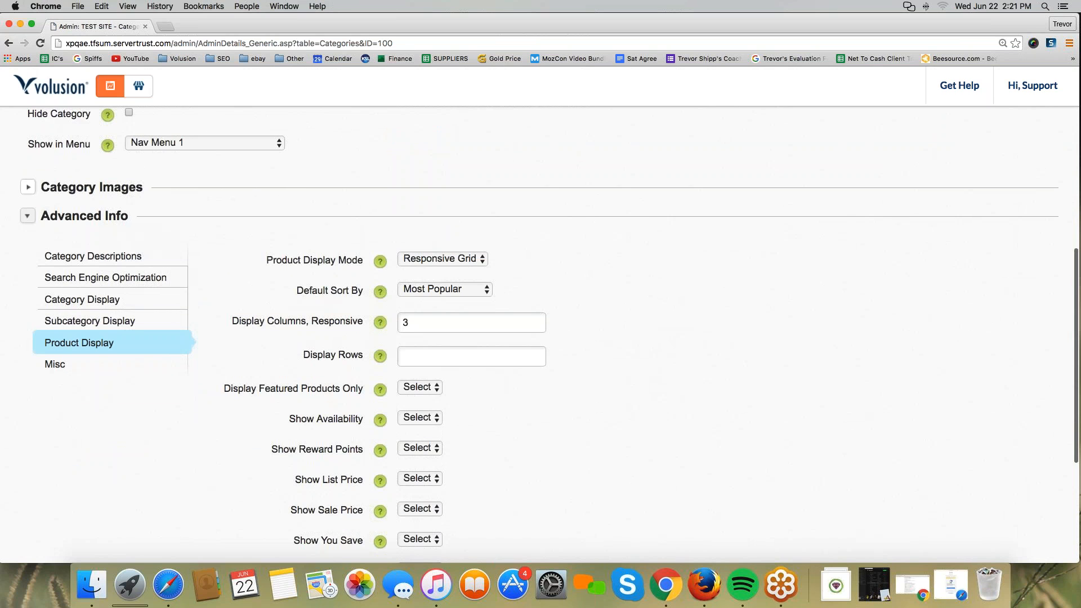
left_click_drag(293, 291, 366, 290)
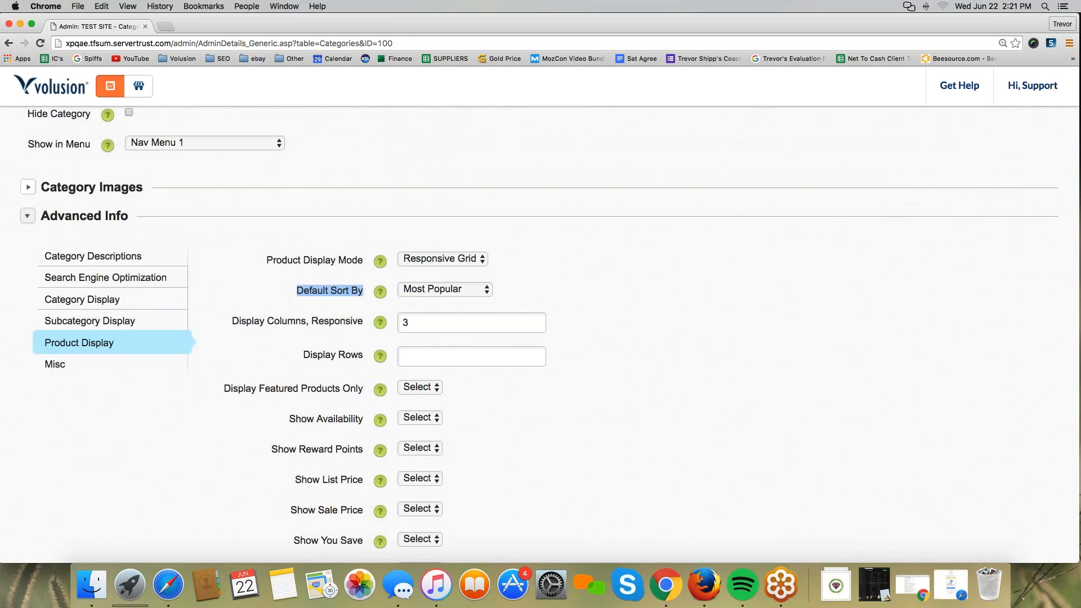
- Leave CATEGORY ONE's settings and open SAMPLE PRODUCT THREE from the inventory's Products page
scroll(404, 326, "down", 5)
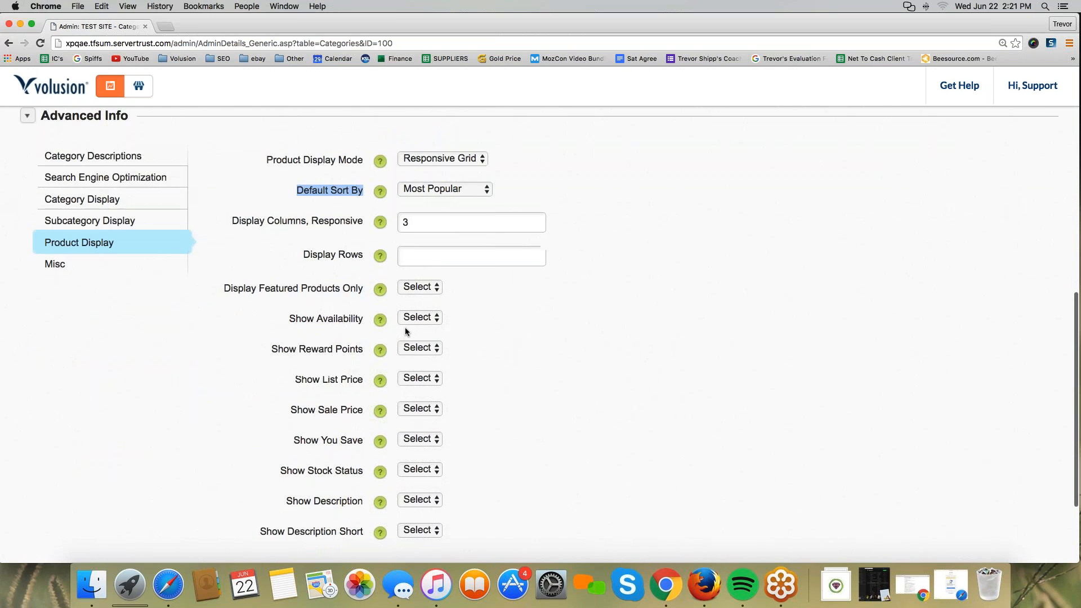
scroll(516, 404, "up", 9)
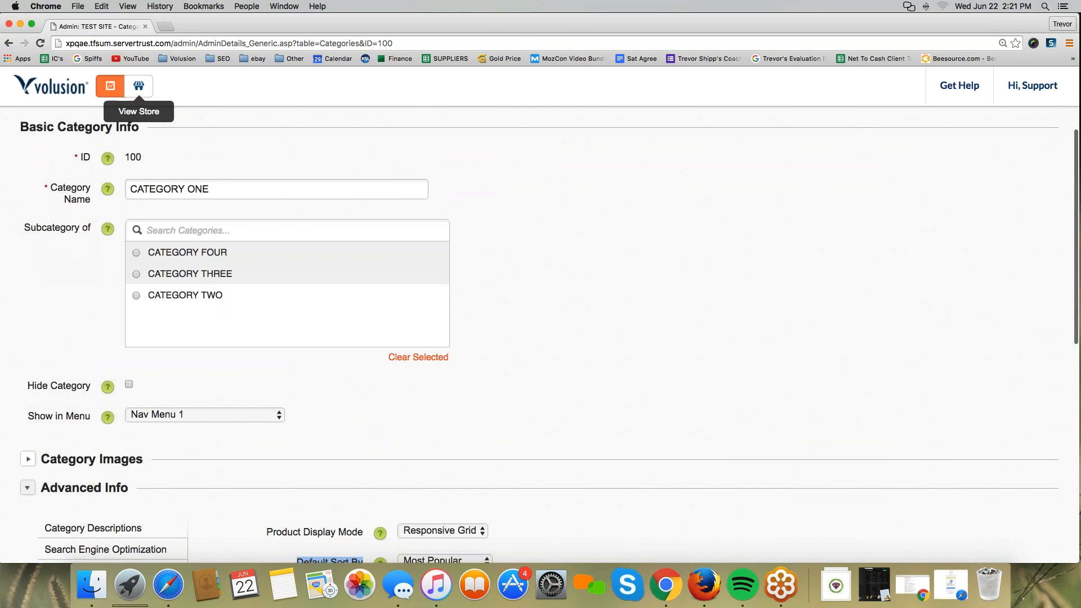
left_click(139, 87)
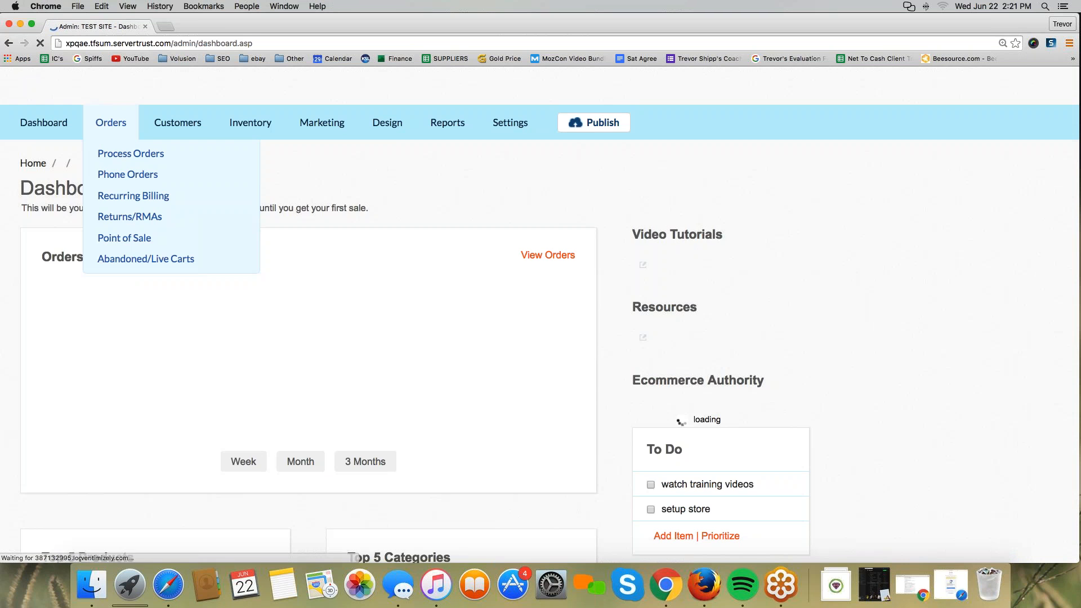
mouse_move(251, 130)
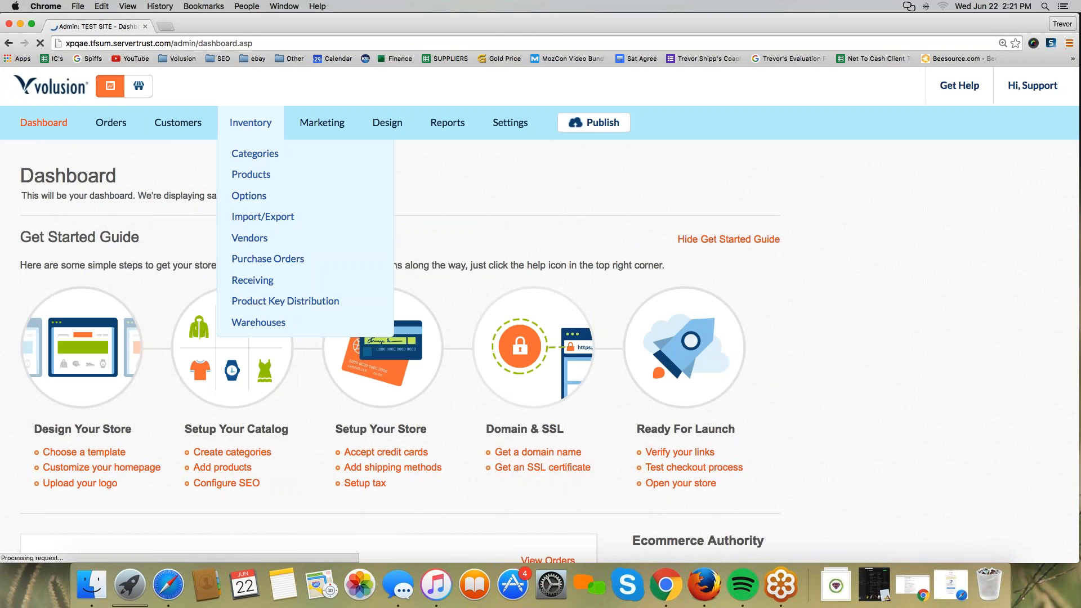
left_click(251, 174)
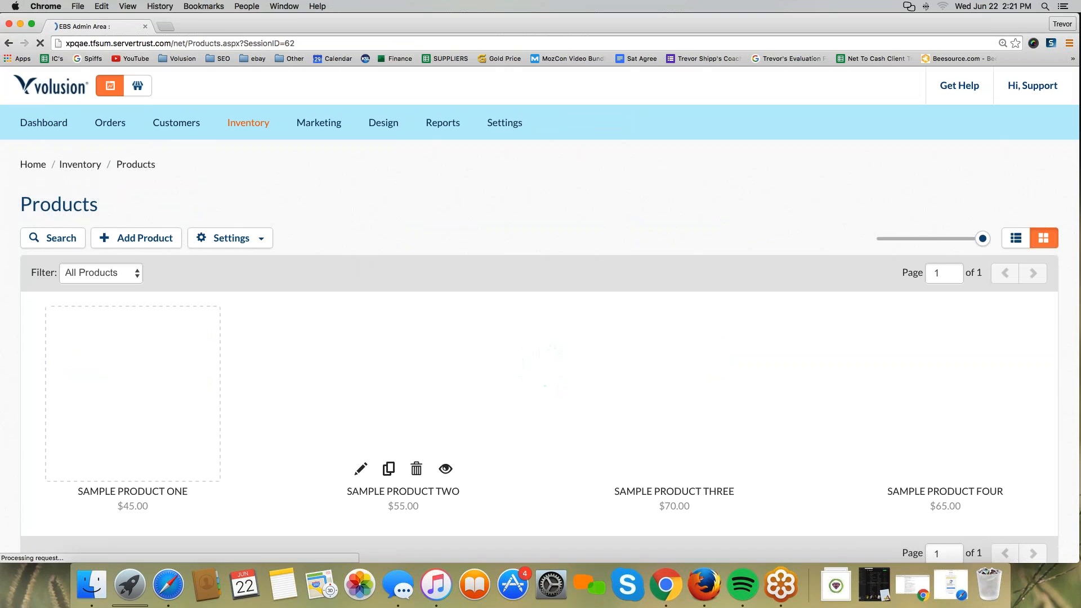
scroll(403, 298, "down", 2)
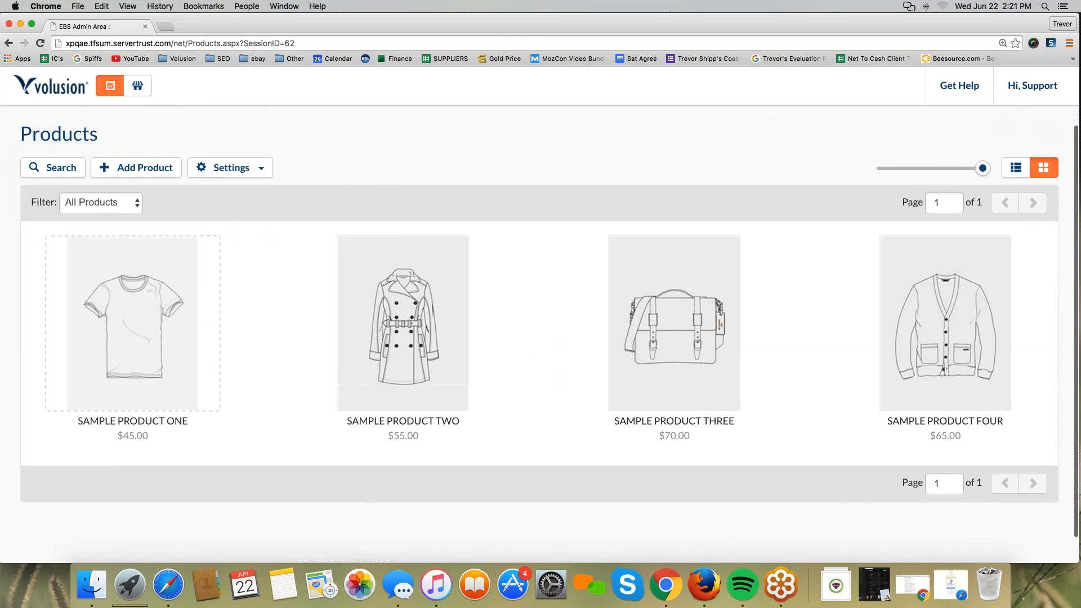
left_click(686, 297)
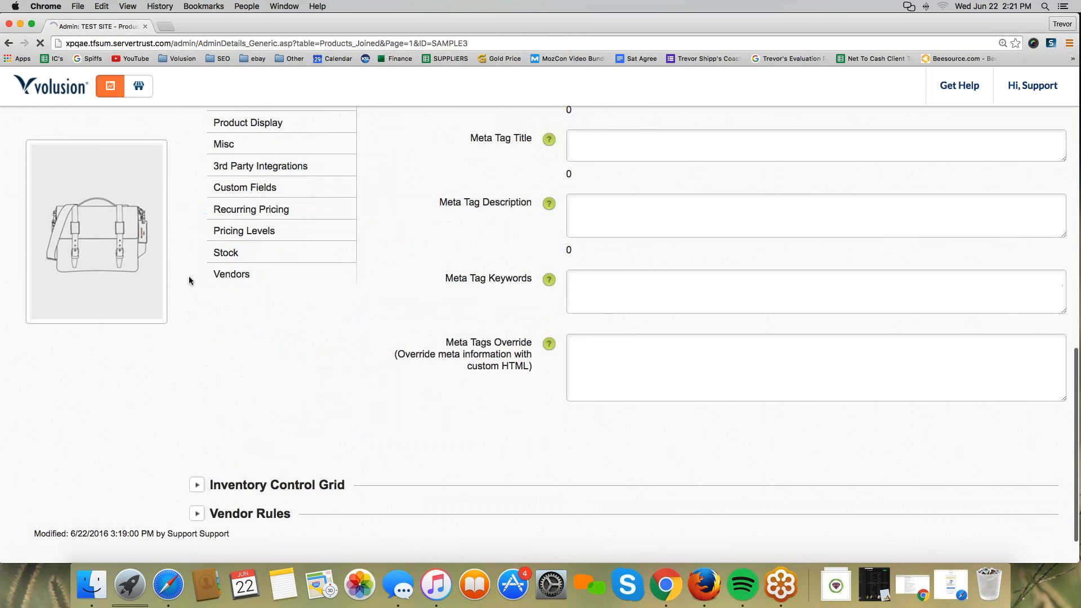
- Examine the Product Popularity field in the Misc settings of SAMPLE PRODUCT THREE's Advanced Info
scroll(300, 187, "down", 3)
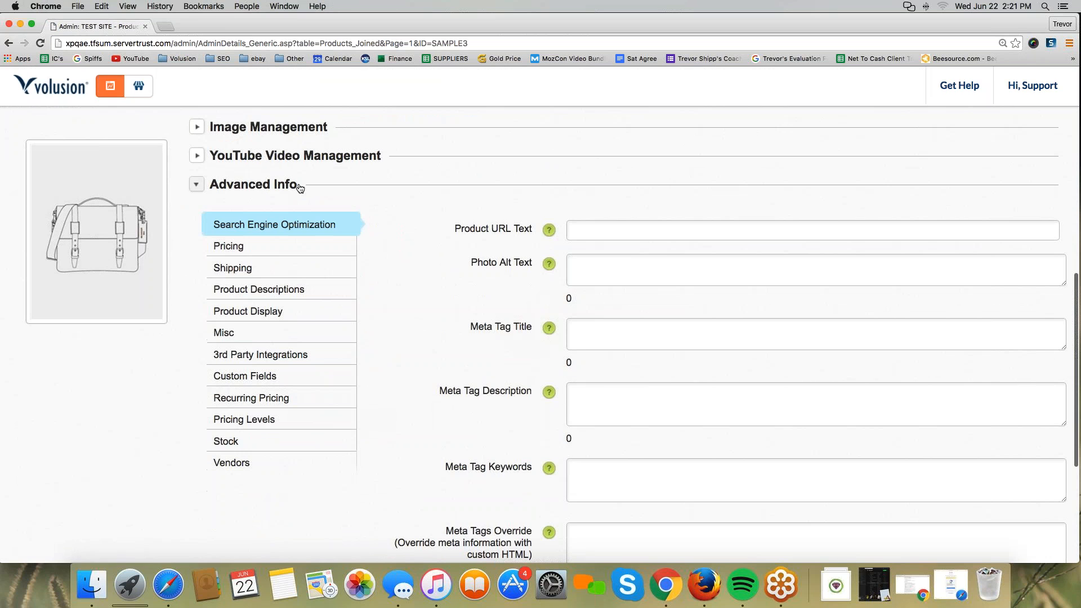
left_click(266, 339)
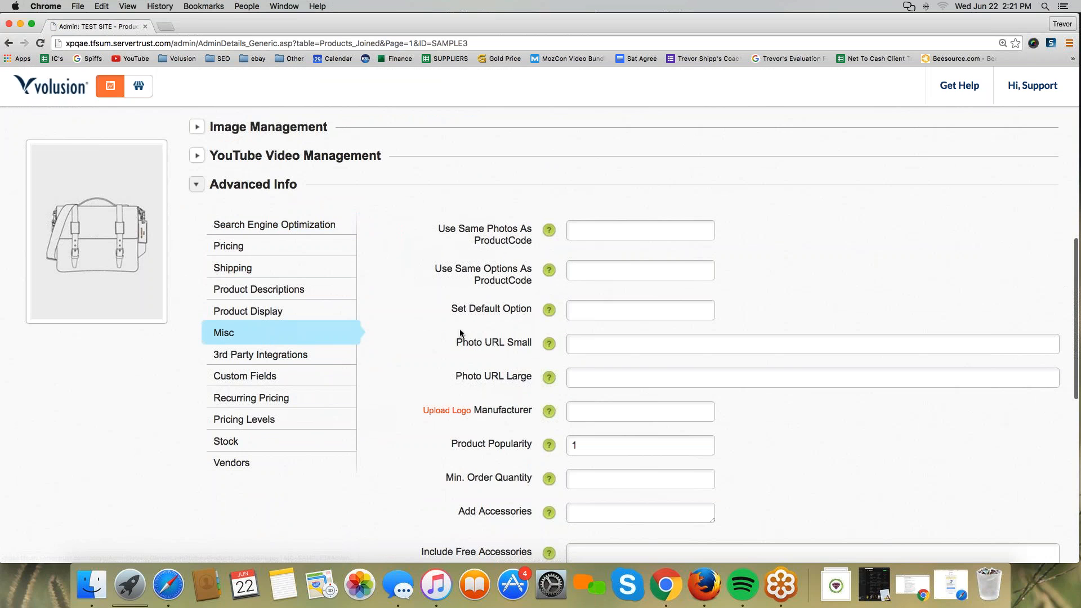
scroll(434, 315, "down", 4)
scroll(540, 332, "up", 1)
left_click_drag(451, 292, 535, 290)
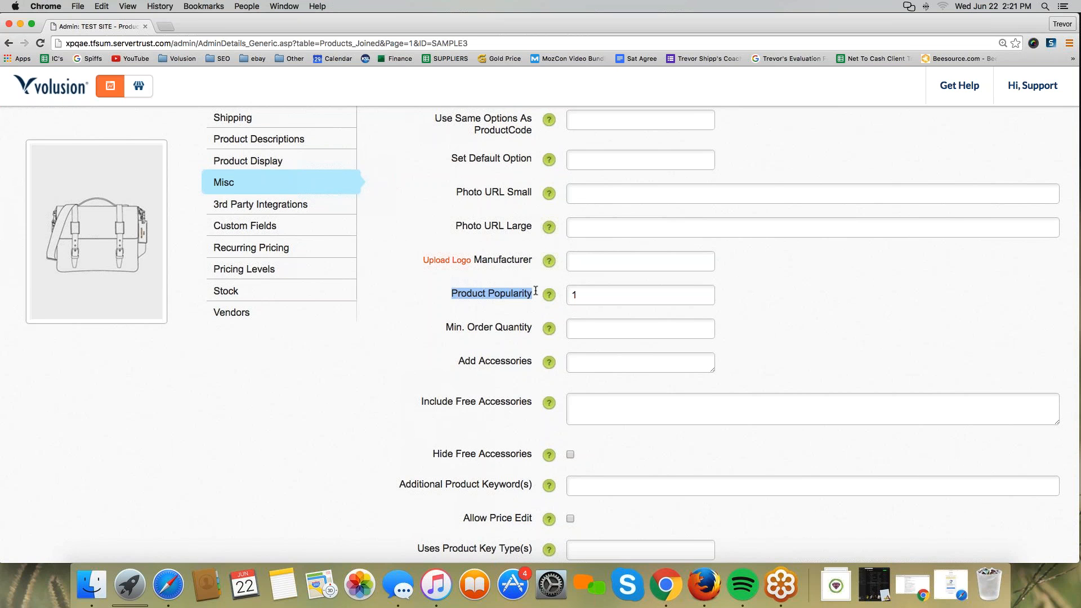
- Switch to the live storefront, view SAMPLE PRODUCT ONE from CATEGORY ONE, and return to the category page
scroll(265, 271, "up", 10)
left_click(139, 86)
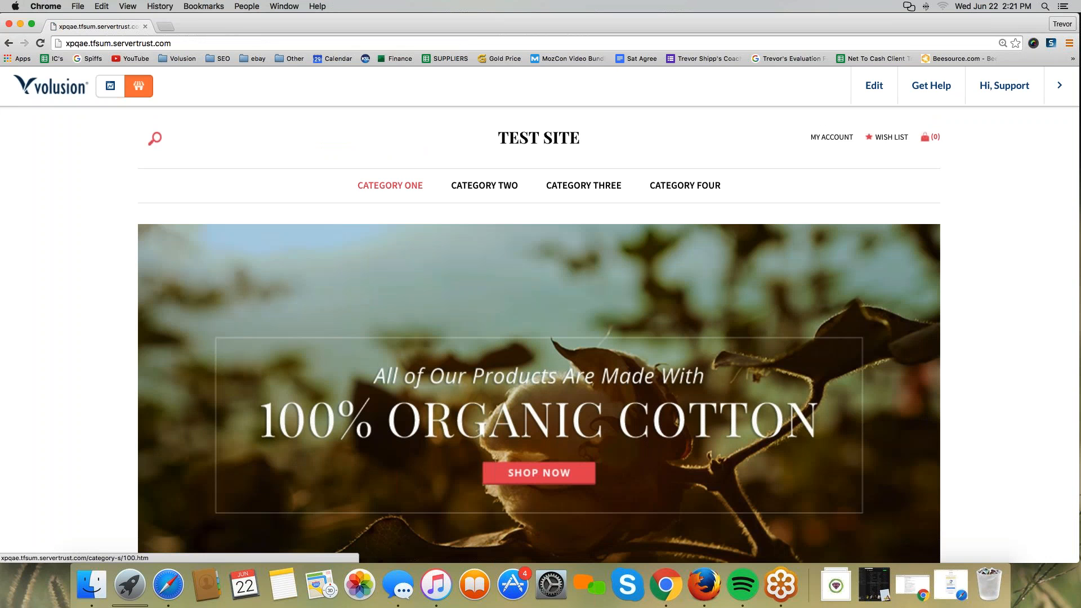
left_click(393, 187)
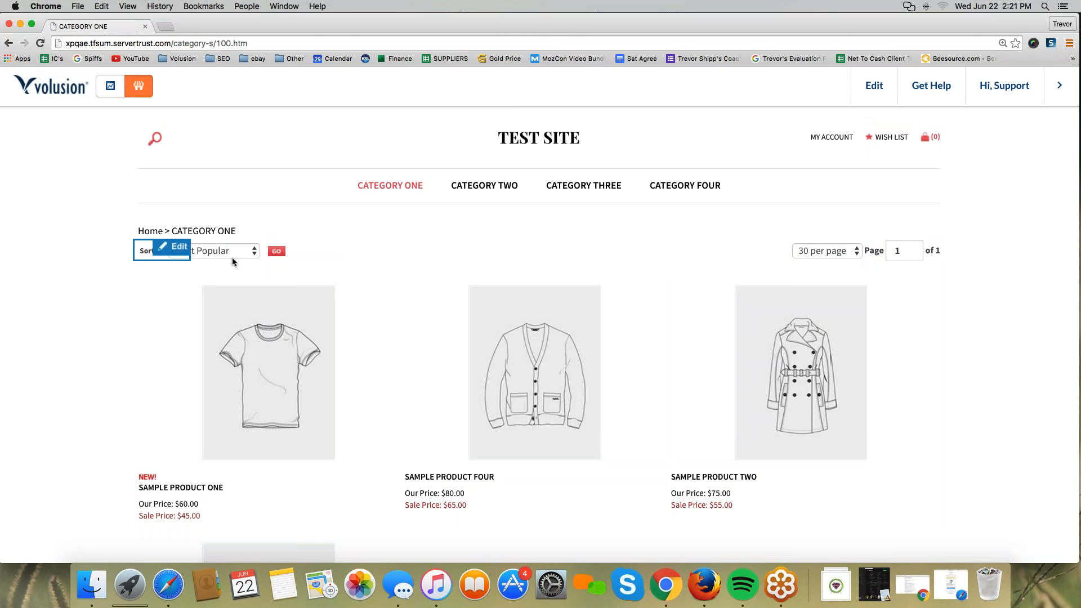
left_click(265, 367)
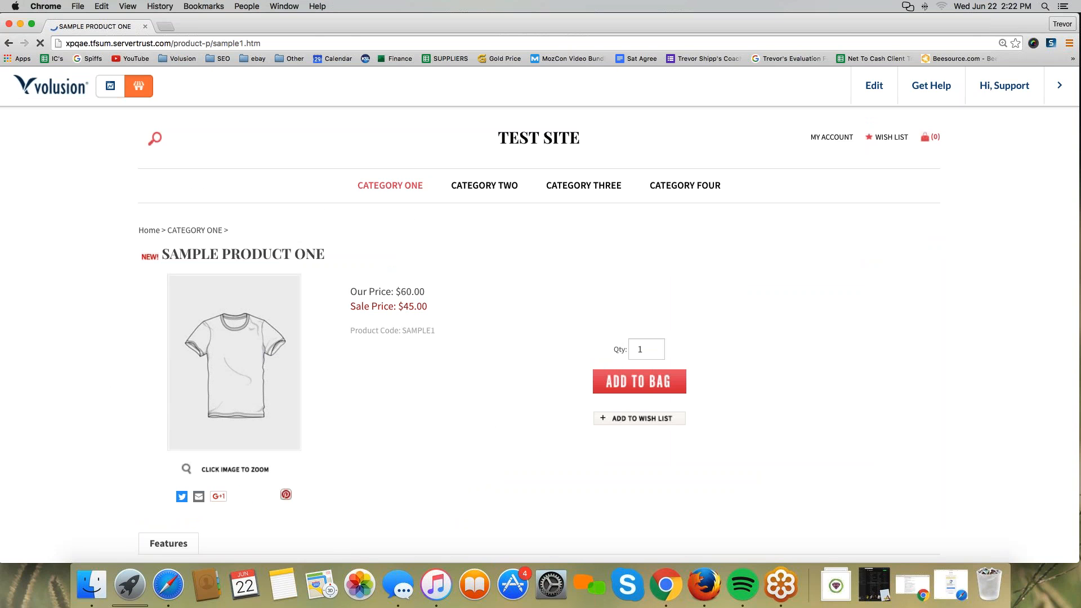
left_click(389, 186)
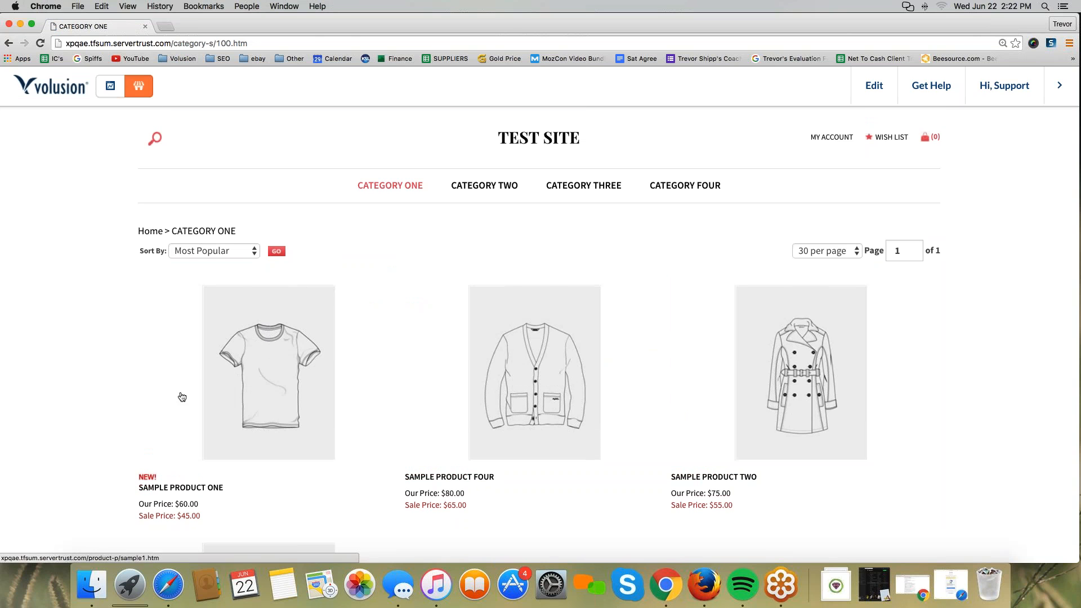
- Sort CATEGORY ONE's products by Price: Low to High on the storefront and review their order
left_click(240, 256)
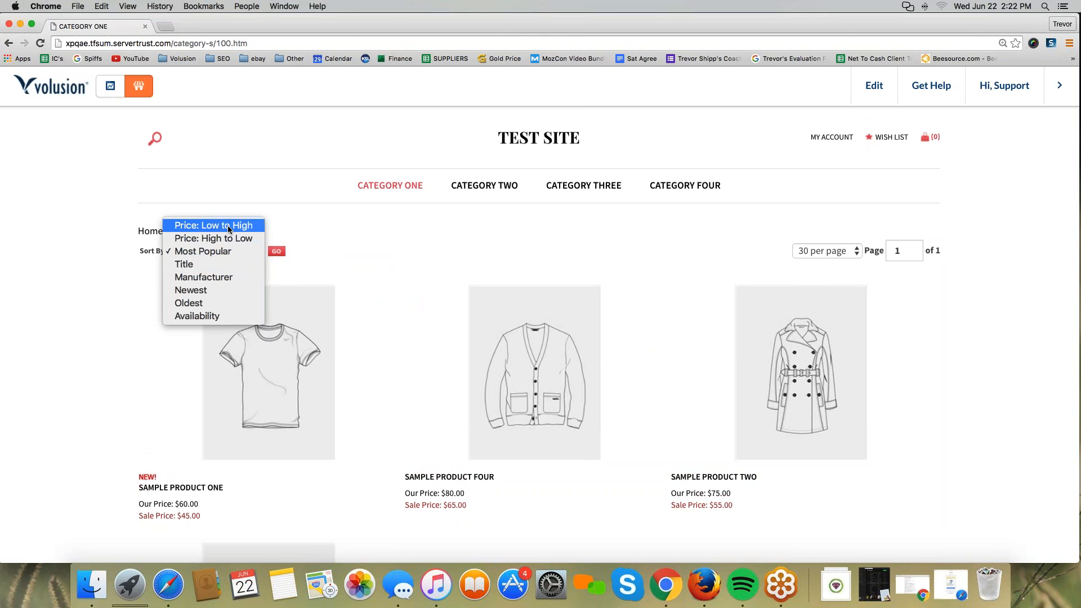
left_click(229, 227)
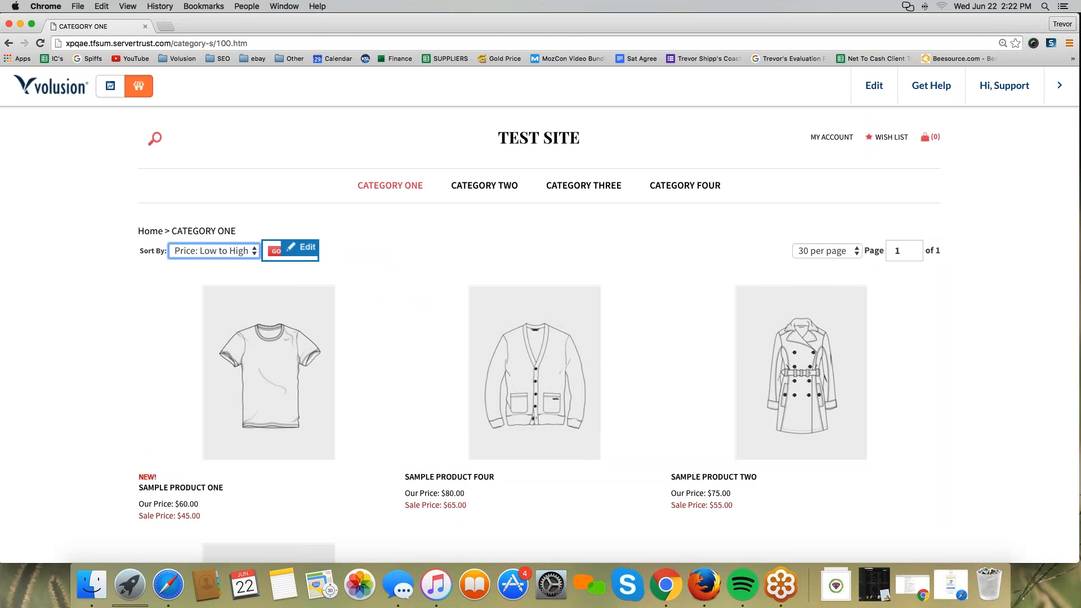
left_click(276, 251)
scroll(180, 394, "down", 3)
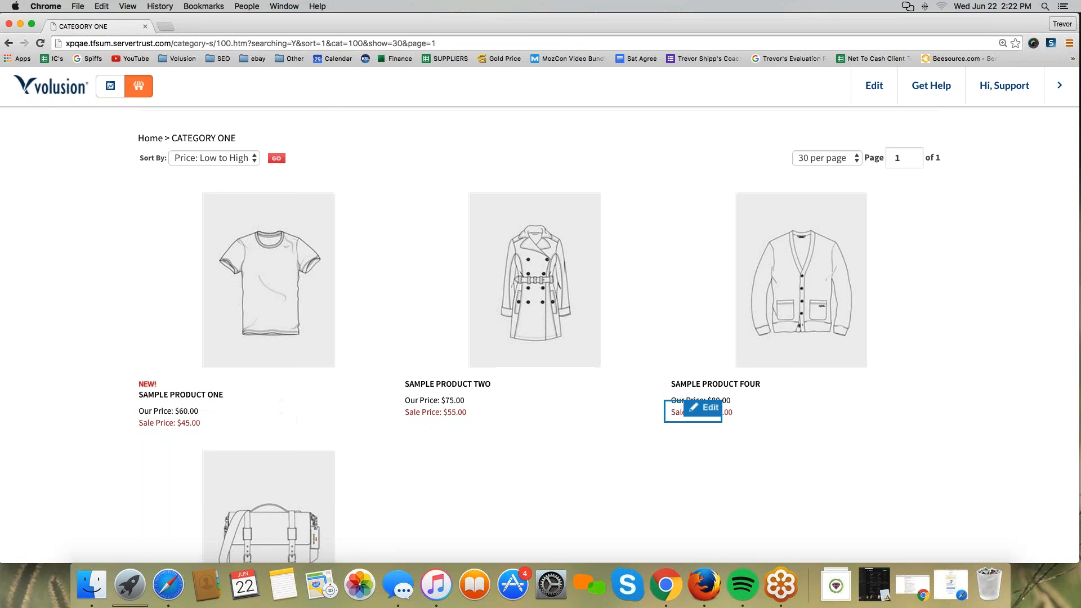
scroll(697, 411, "down", 3)
scroll(205, 482, "down", 3)
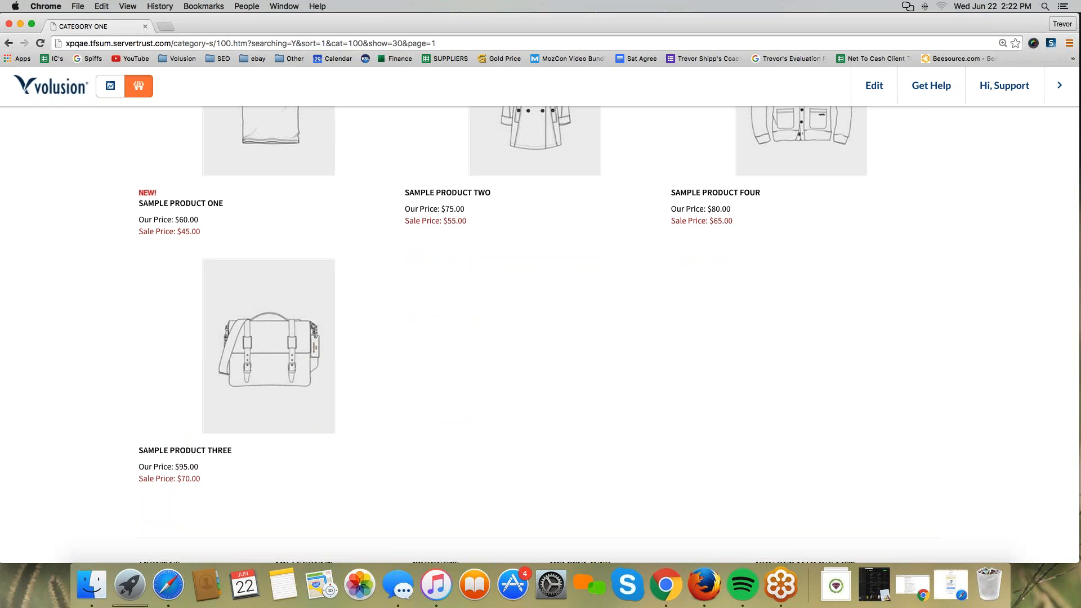
scroll(95, 330, "up", 5)
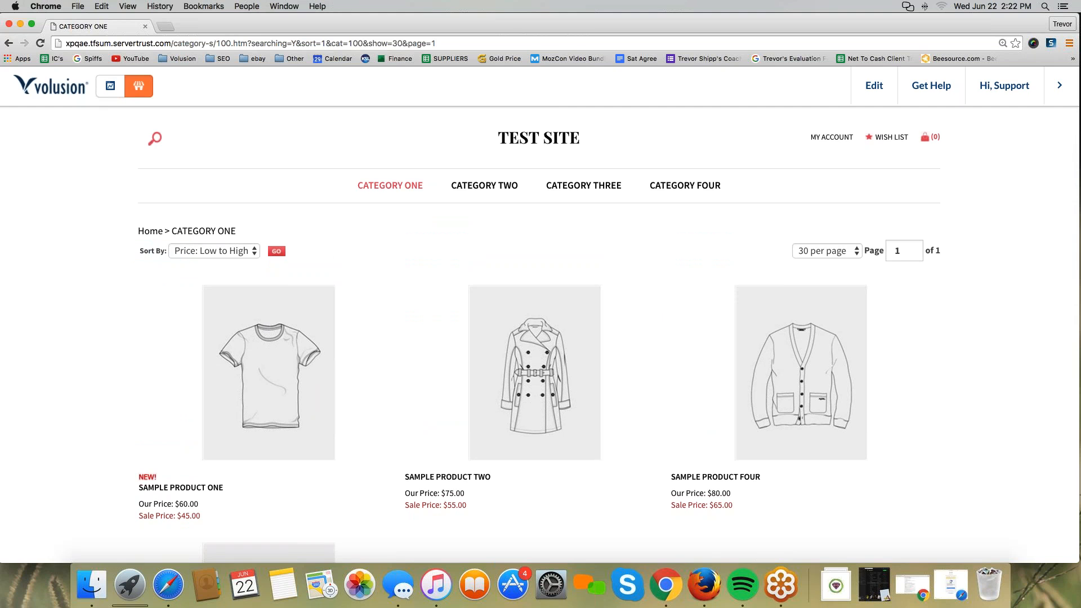
- Return to the admin area's Products page and switch the products from grid to list view
left_click(112, 87)
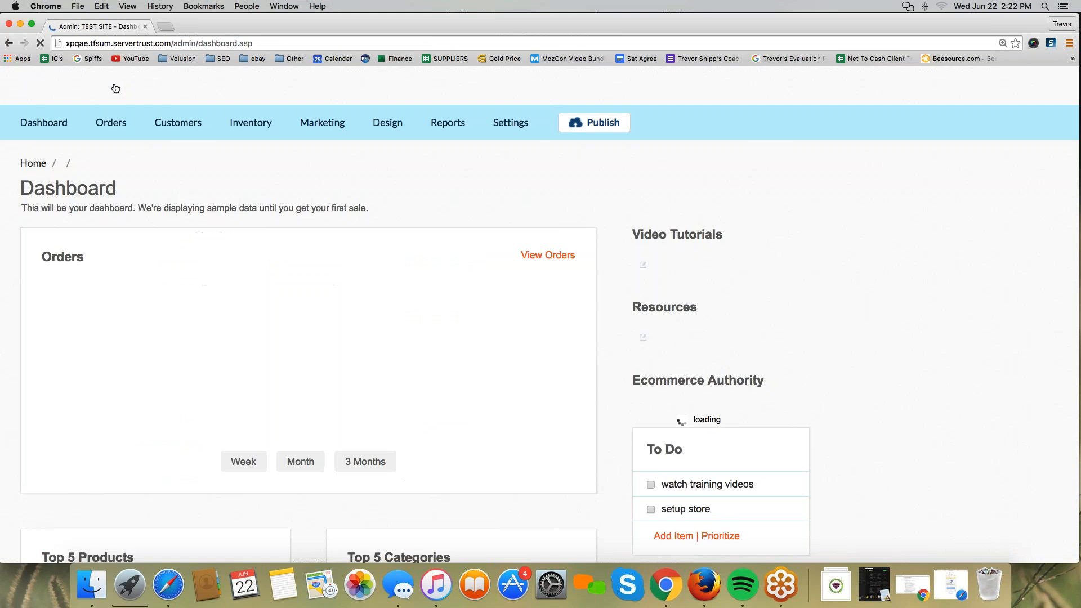
mouse_move(249, 133)
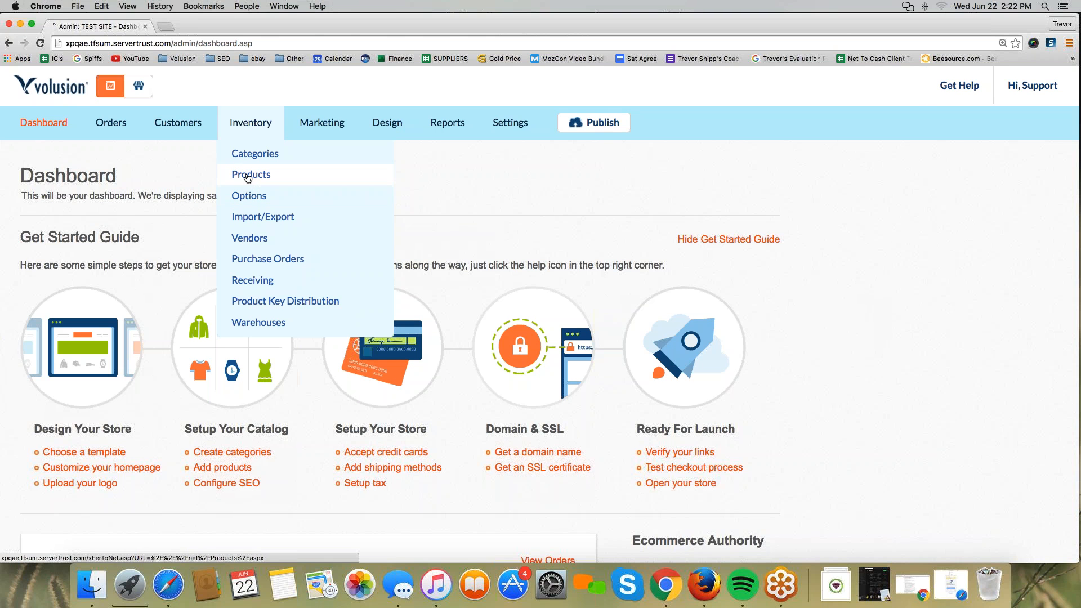
left_click(249, 178)
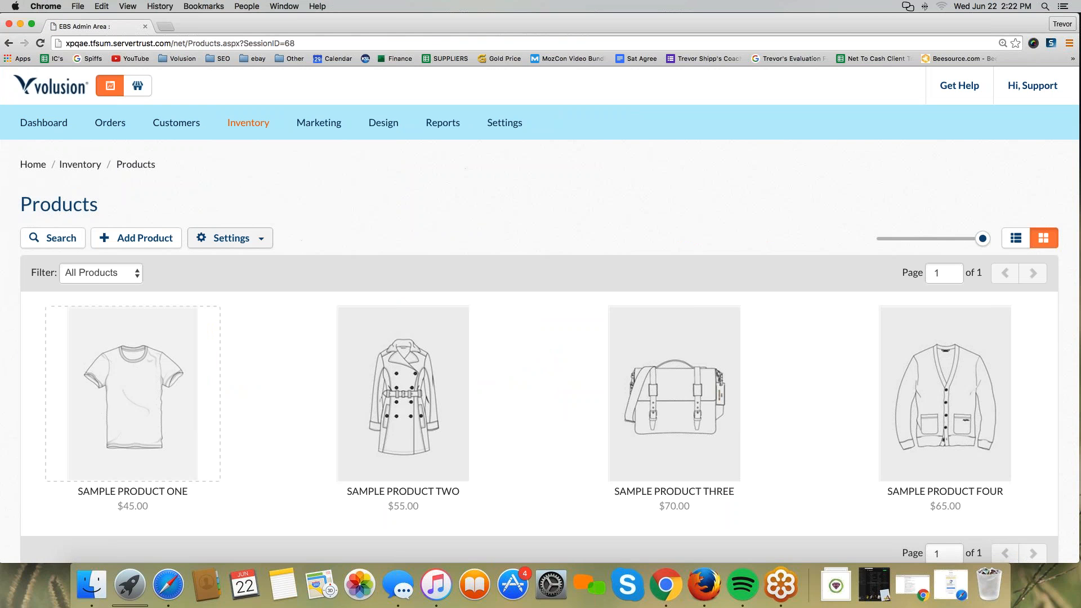
mouse_move(269, 122)
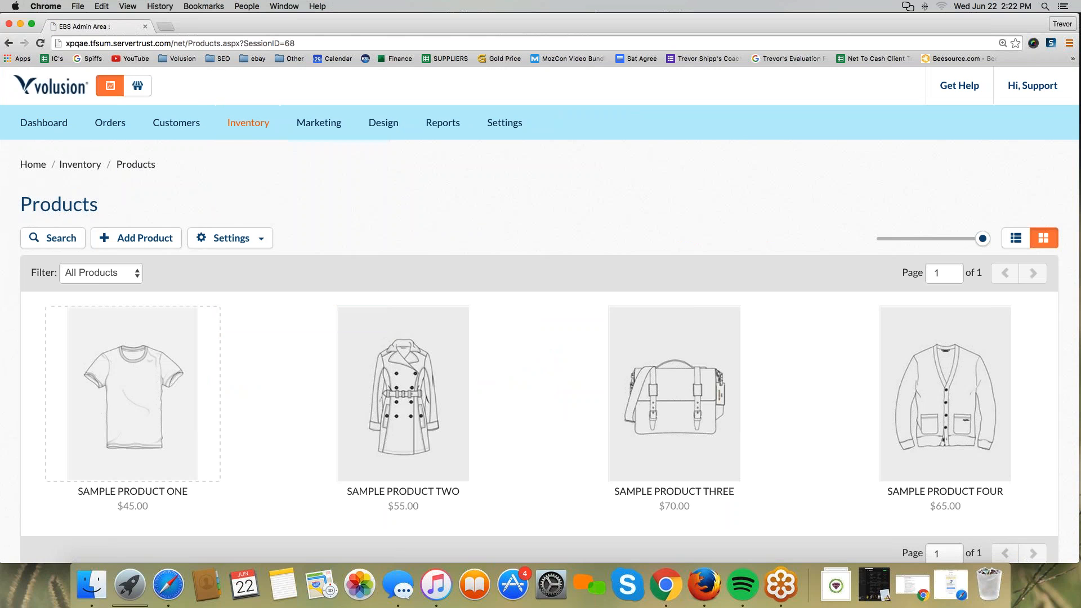
left_click(231, 237)
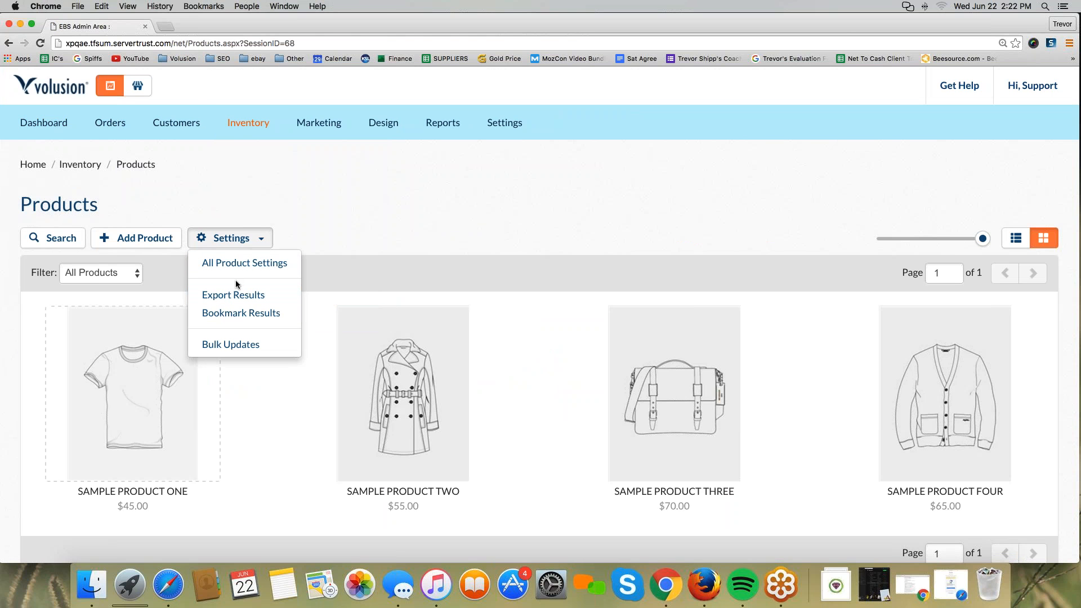
left_click(501, 209)
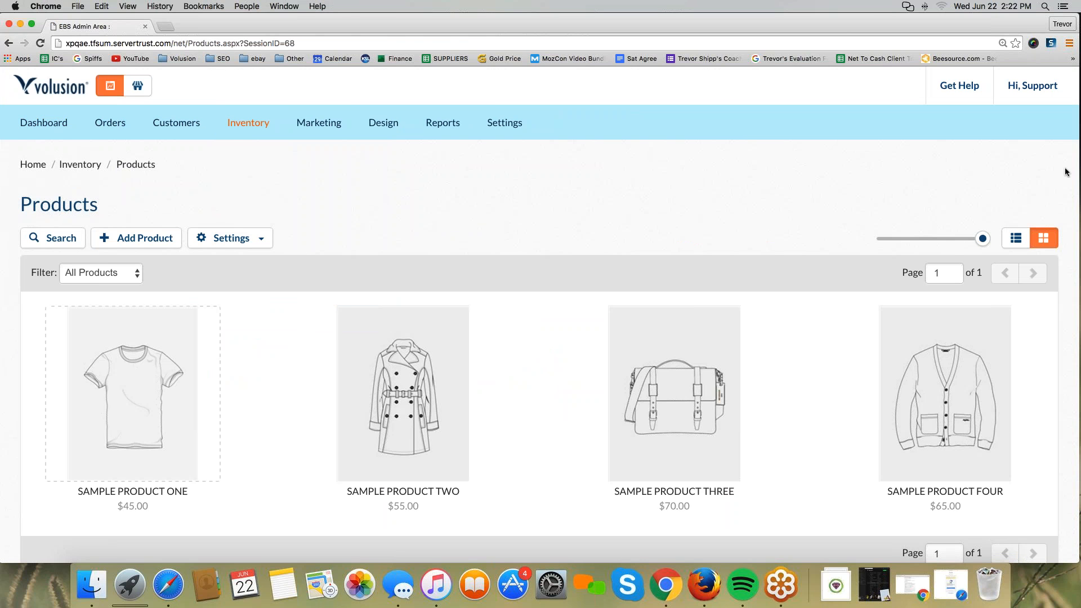
mouse_move(1053, 209)
left_mouse_down()
mouse_move(991, 227)
mouse_move(1053, 262)
mouse_move(1058, 211)
mouse_move(1034, 202)
left_mouse_up()
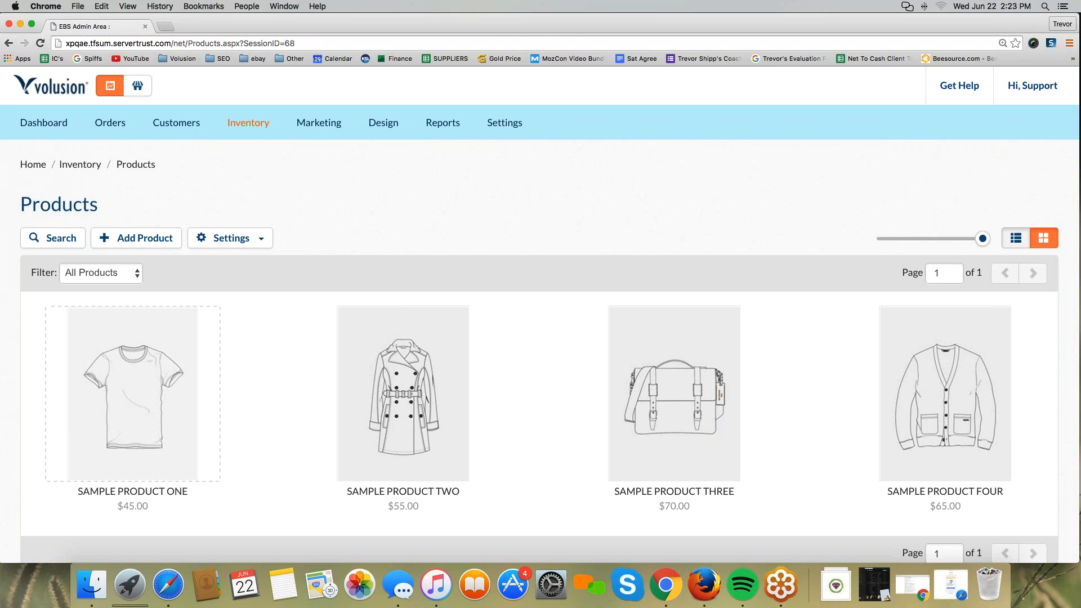
left_click(1015, 238)
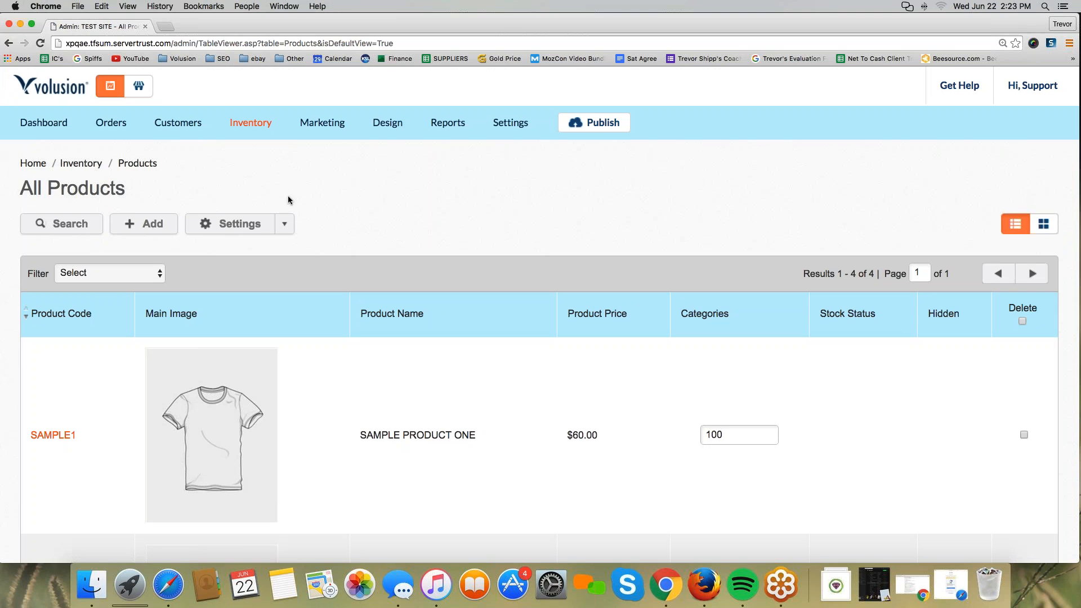
scroll(289, 200, "down", 10)
scroll(288, 196, "up", 10)
- Add the Product Popularity column to the All Products list and apply the column changes
left_click(284, 223)
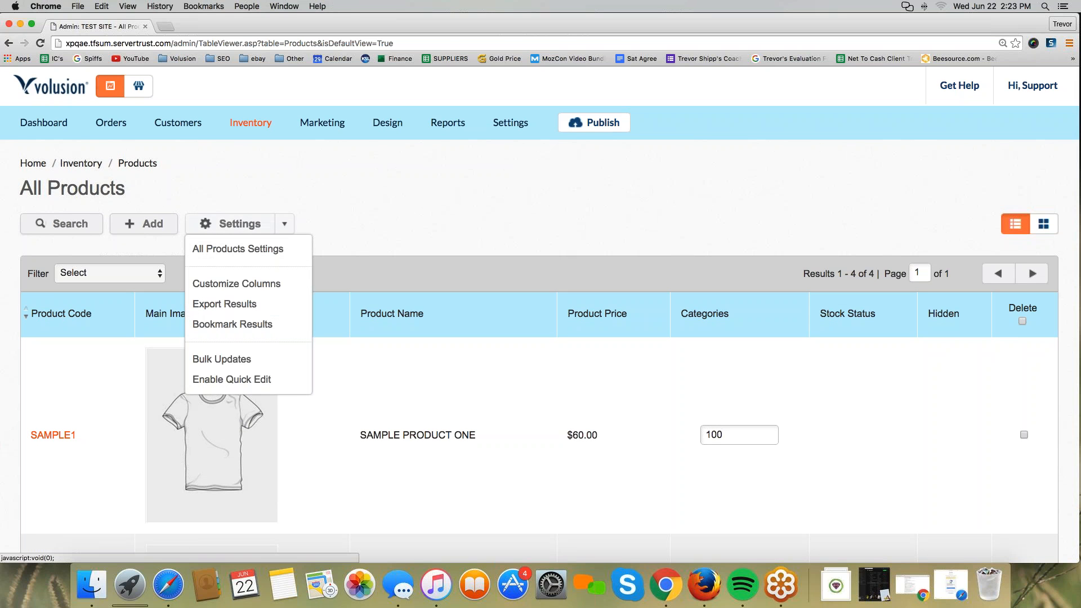
left_click(244, 290)
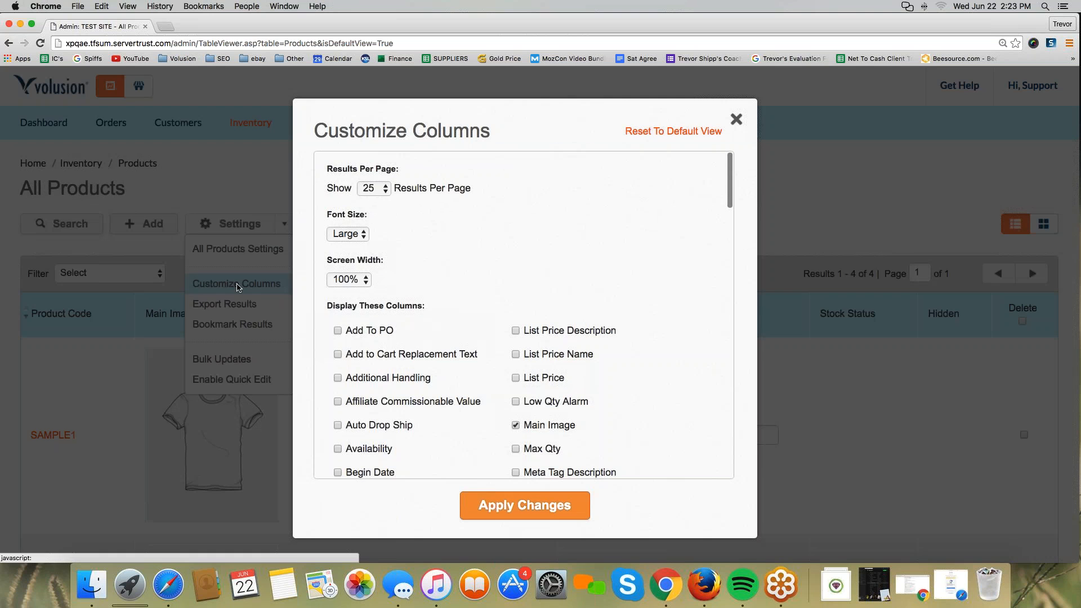
scroll(518, 285, "down", 5)
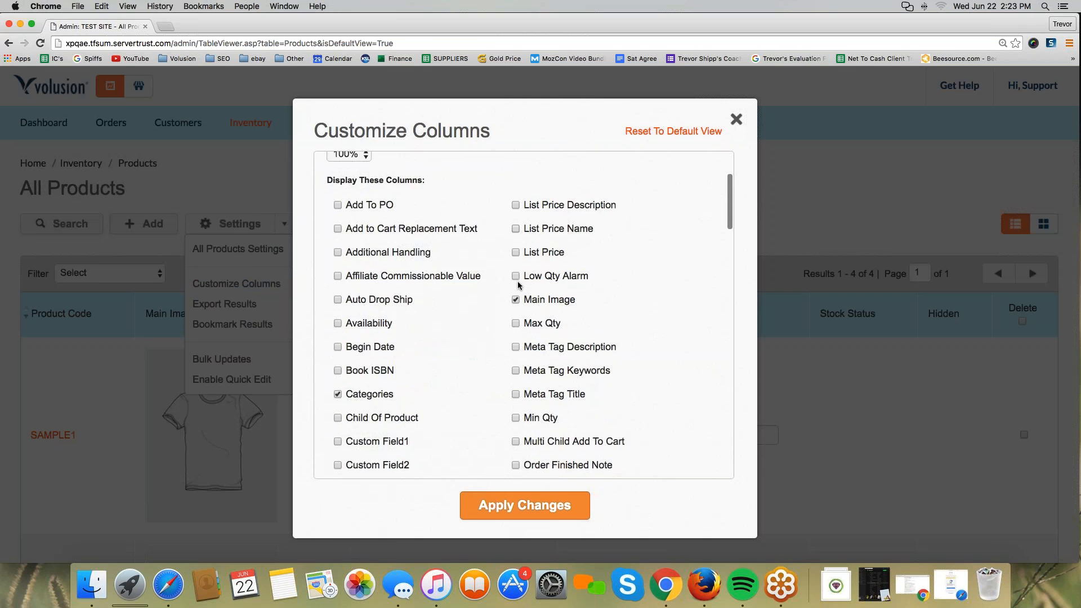
scroll(518, 286, "down", 4)
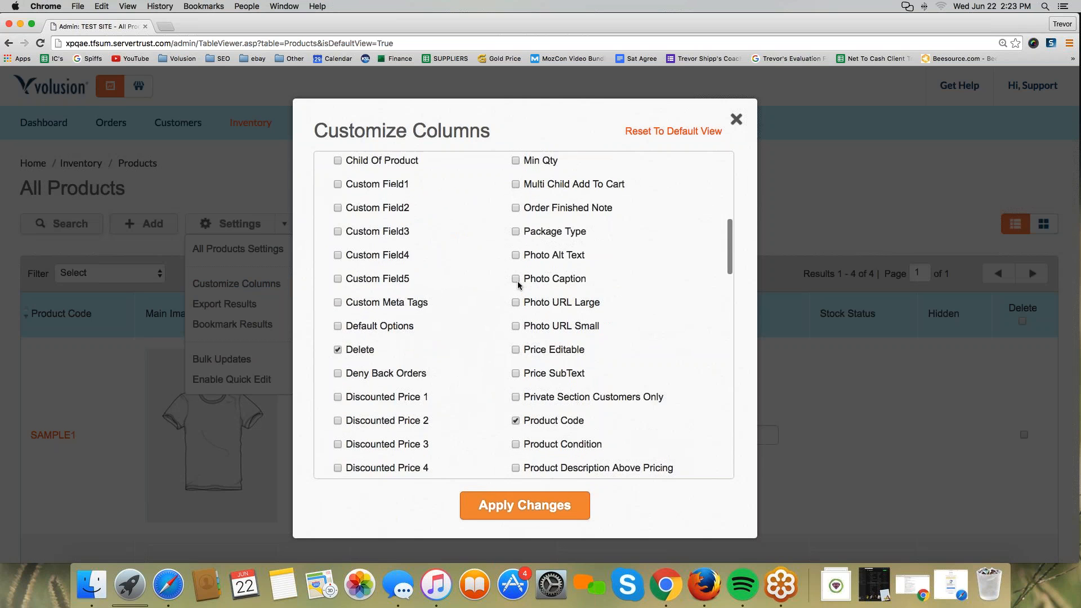
scroll(518, 285, "down", 5)
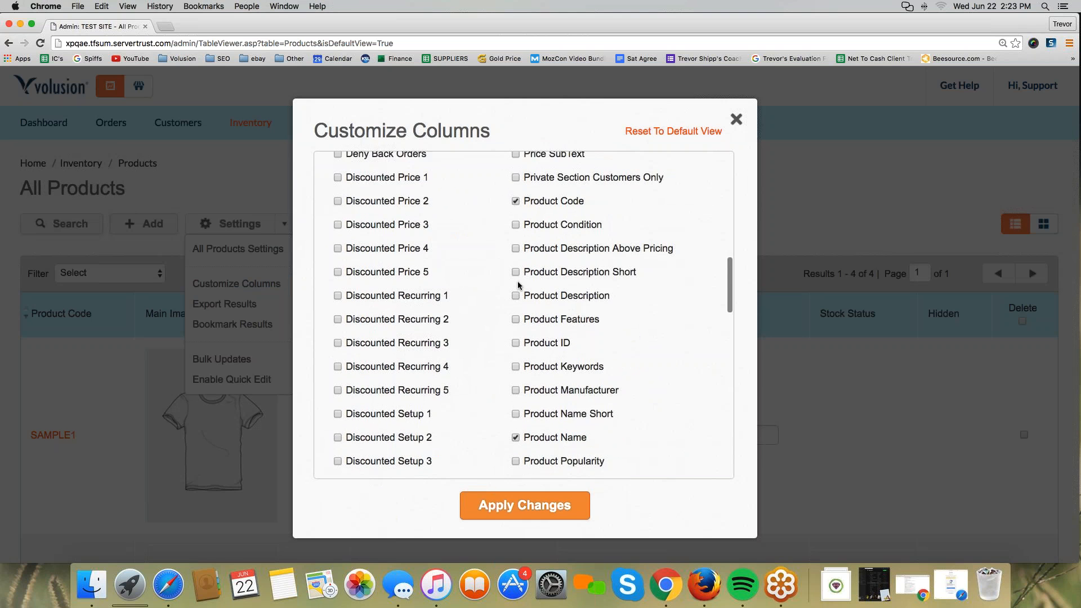
scroll(518, 285, "down", 2)
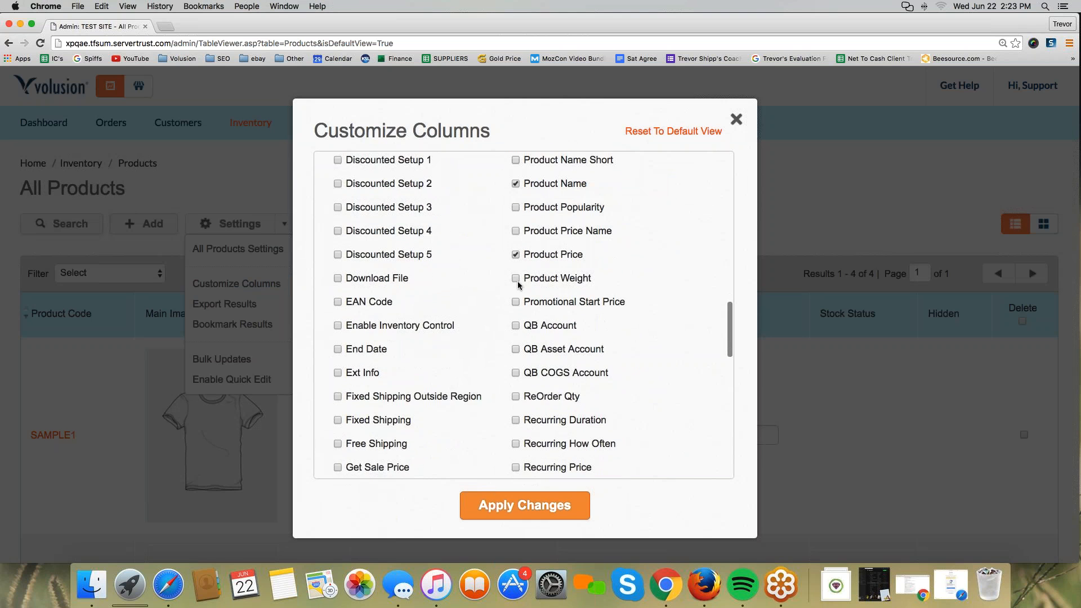
scroll(518, 285, "up", 1)
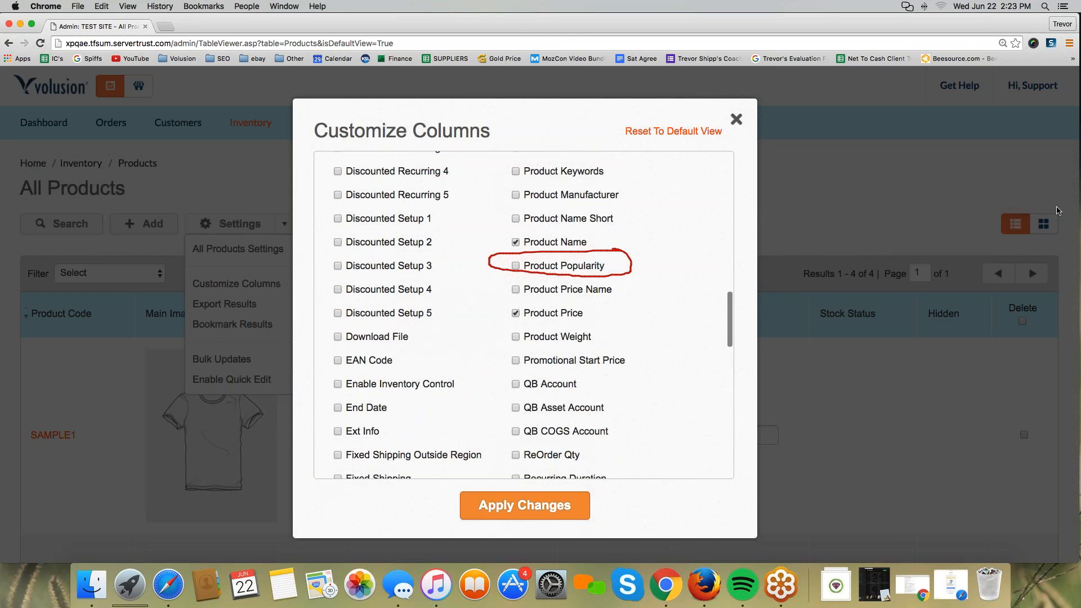
left_click(515, 266)
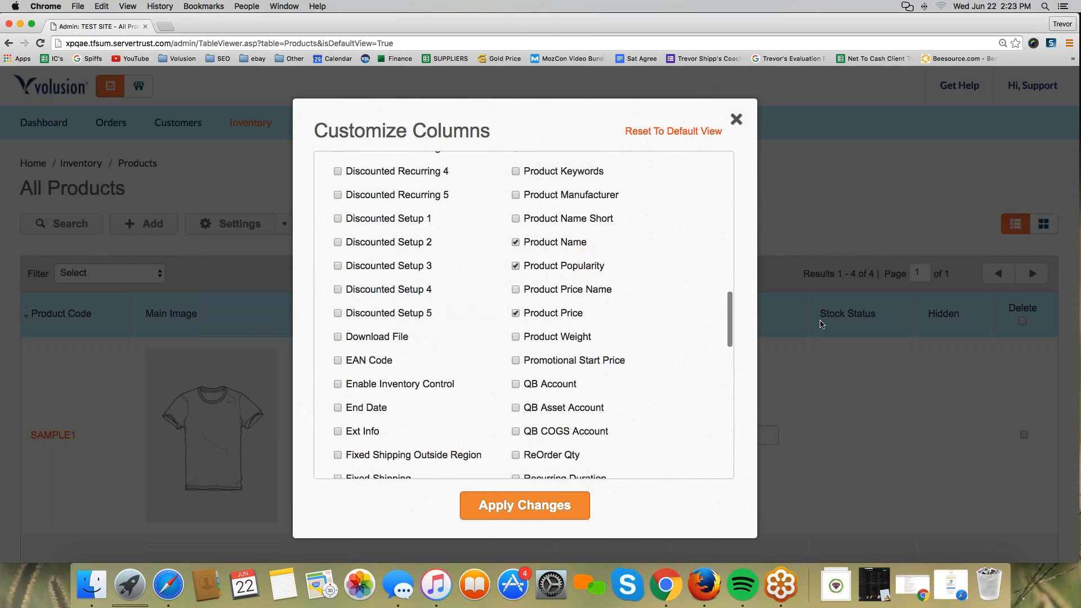
left_click(523, 505)
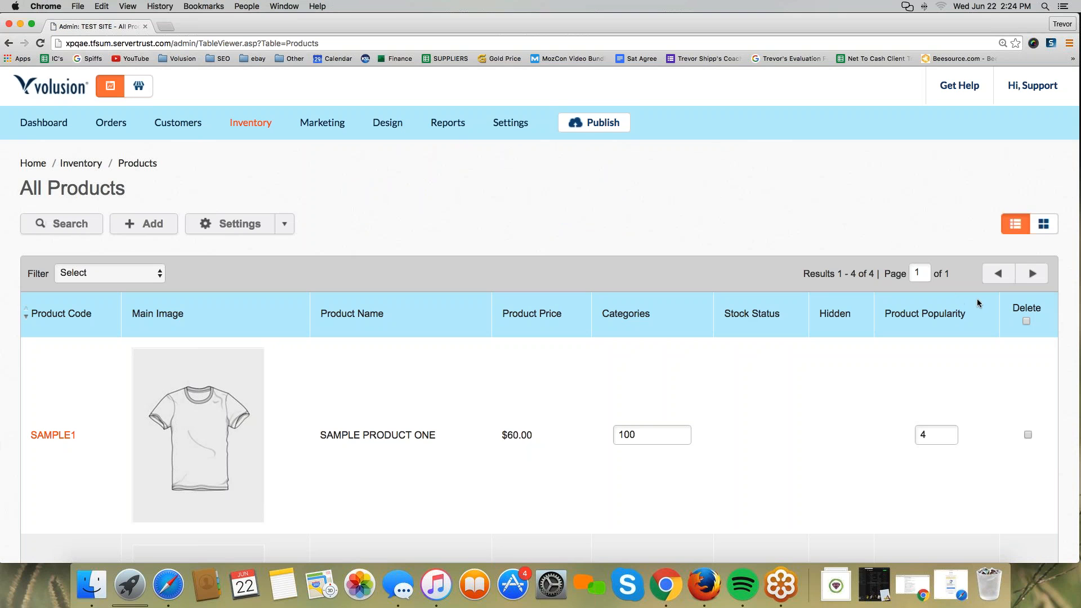
left_click_drag(976, 299, 881, 309)
mouse_move(948, 326)
left_mouse_down()
mouse_move(981, 320)
mouse_move(974, 298)
left_mouse_up()
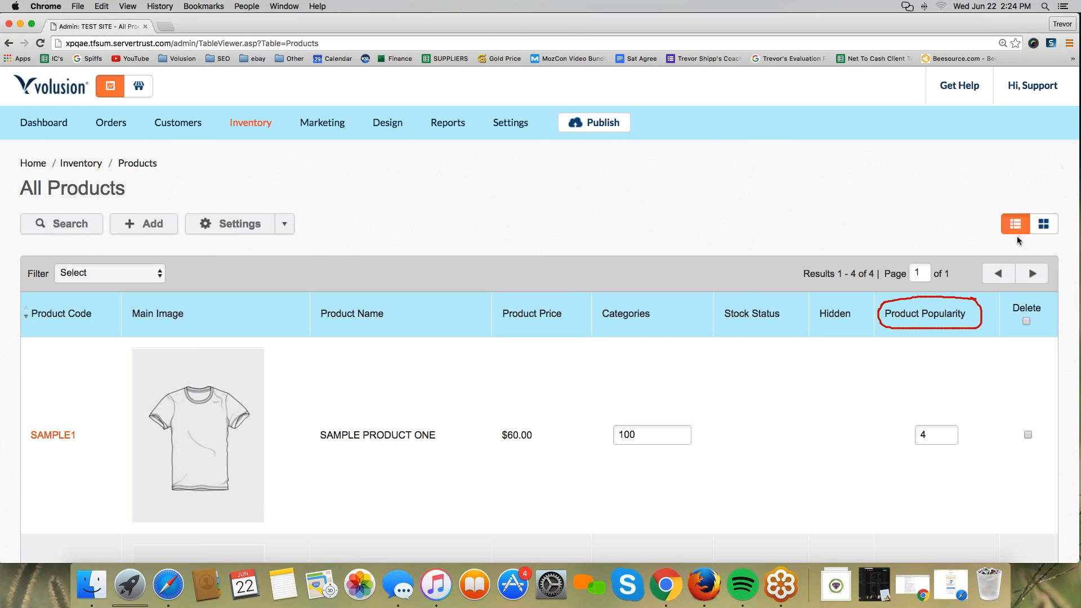
left_click(1056, 190)
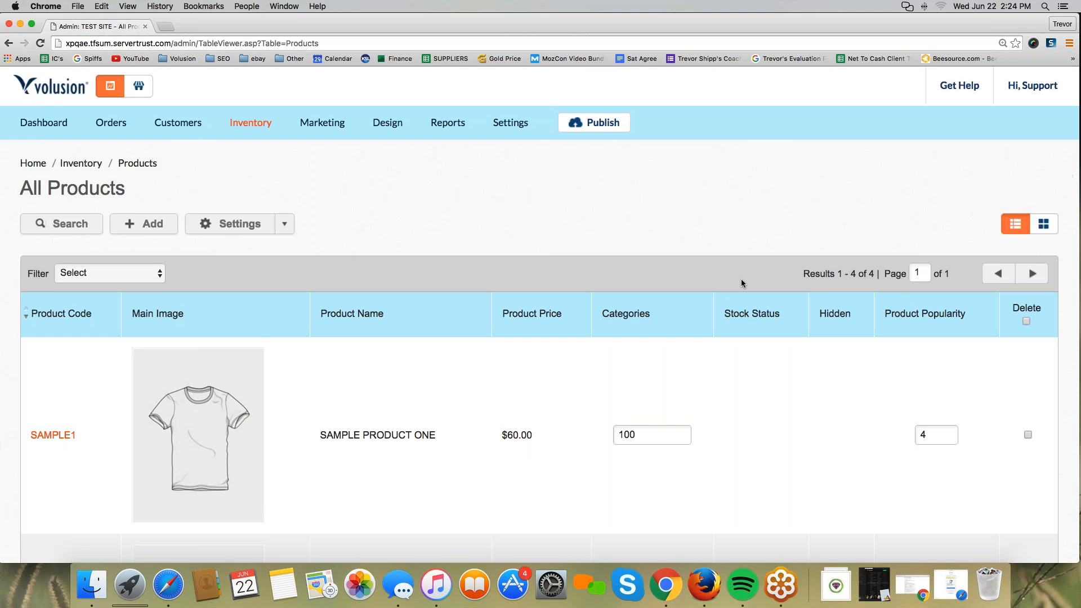
- Clear the Product Popularity values of all four sample products in the product list
scroll(741, 279, "down", 1)
scroll(741, 278, "down", 5)
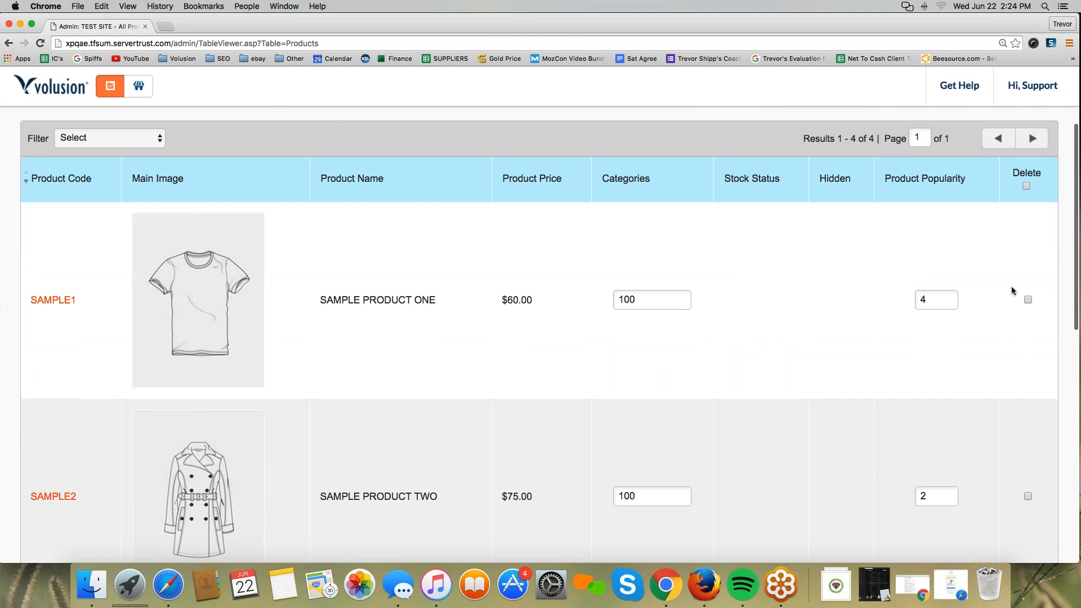
left_click(935, 300)
left_click_drag(926, 300, 898, 299)
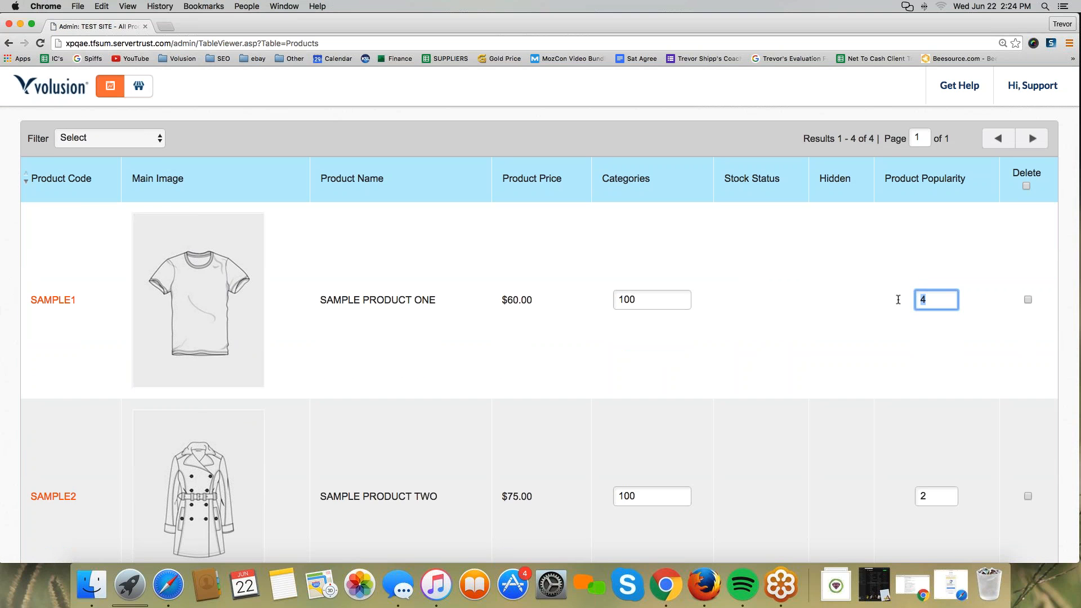
key("BackSpace")
scroll(924, 354, "down", 4)
key("Tab")
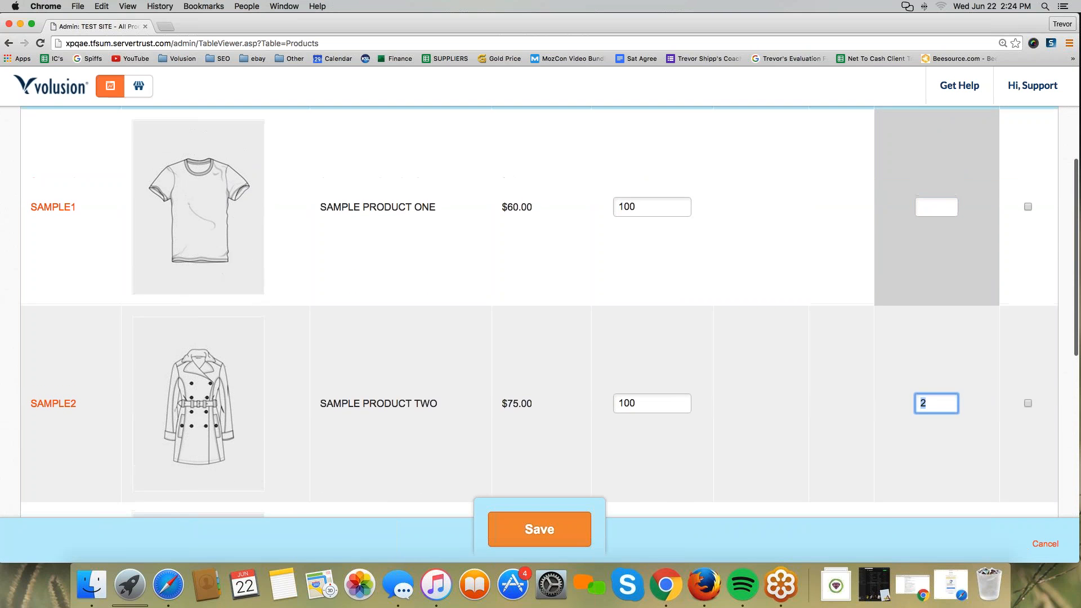
key("BackSpace")
scroll(913, 377, "down", 10)
key("Tab")
key("BackSpace")
scroll(930, 404, "down", 5)
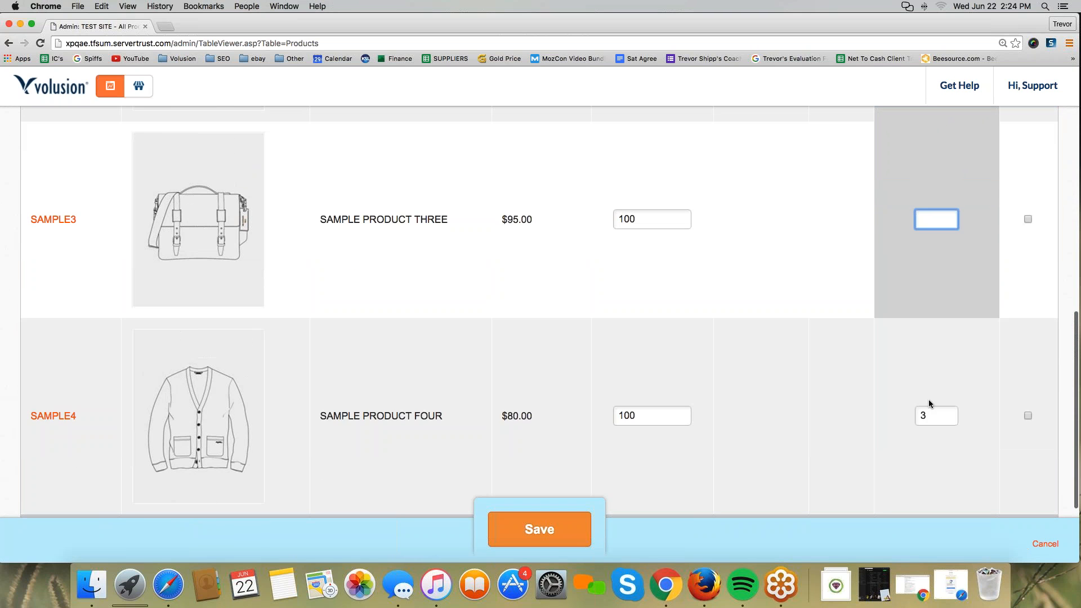
key("Tab")
key("BackSpace")
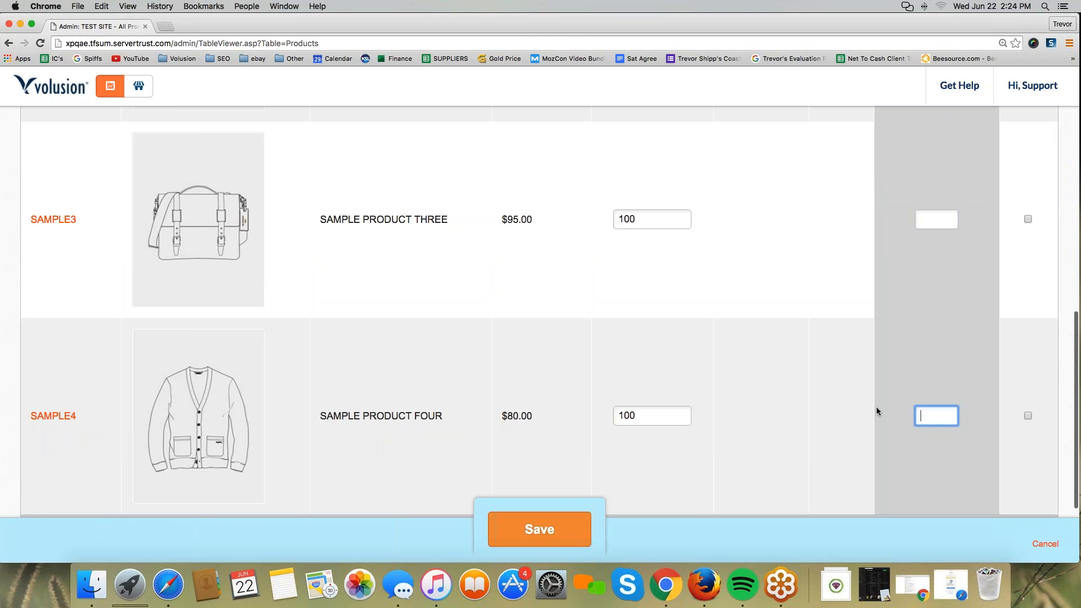
- Set Product Popularity to 4 for SAMPLE4, 3 for SAMPLE3, 2 for SAMPLE2 and 1 for SAMPLE1, and save the list
left_click(924, 419)
type("4")
scroll(896, 342, "up", 5)
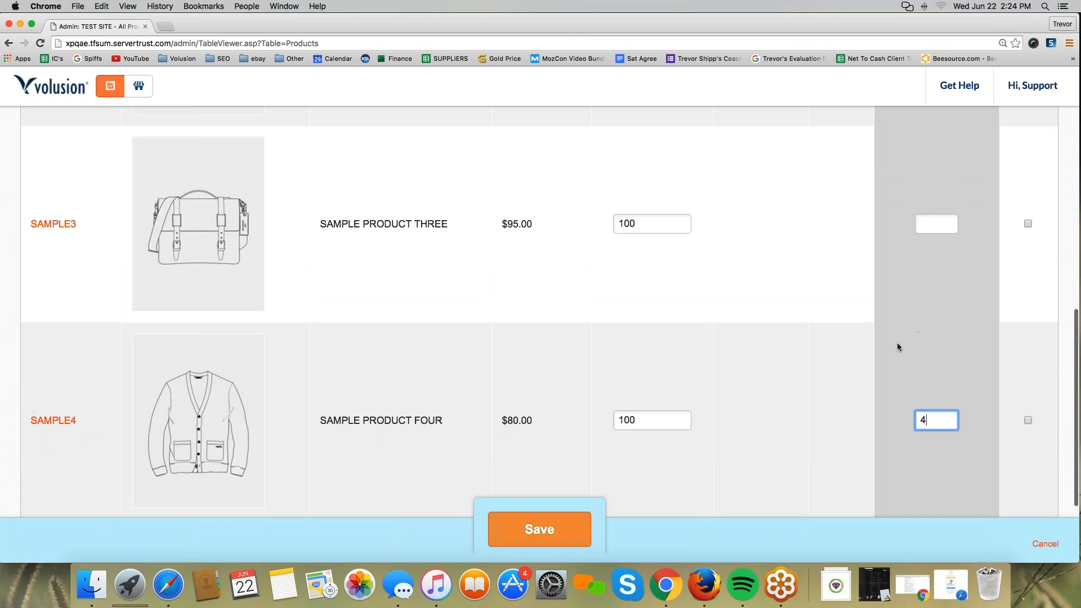
left_click(931, 367)
type("3")
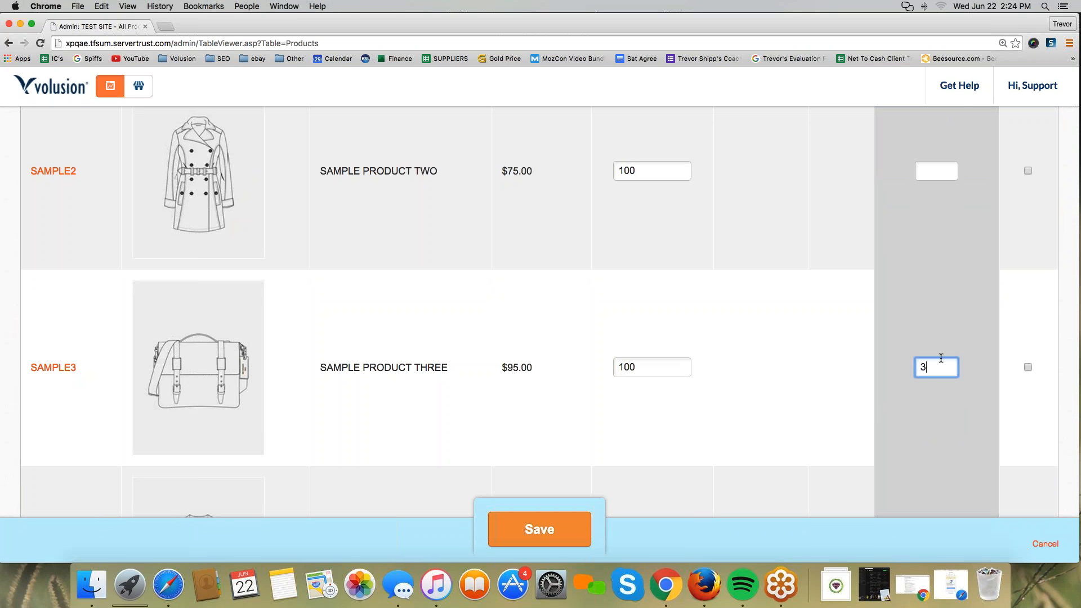
scroll(940, 357, "up", 3)
left_click(935, 333)
type("2")
scroll(592, 405, "up", 3)
left_click(935, 277)
type("1")
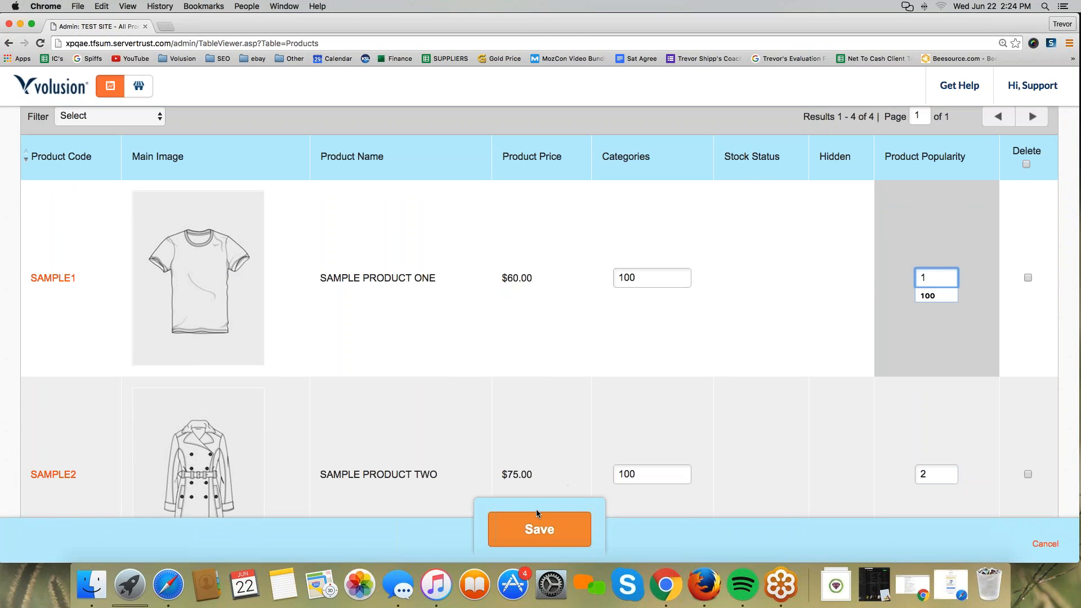
left_click(532, 528)
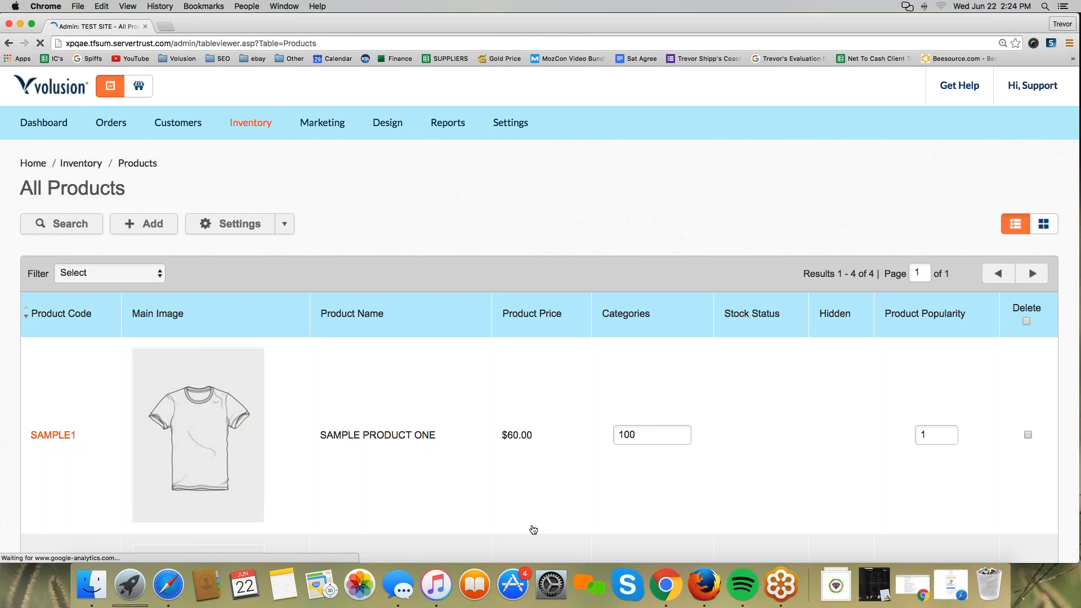
- Open SAMPLE PRODUCT ONE and examine the Feature Product on the Homepage setting in its Product Display options
scroll(844, 324, "down", 1)
mouse_move(905, 325)
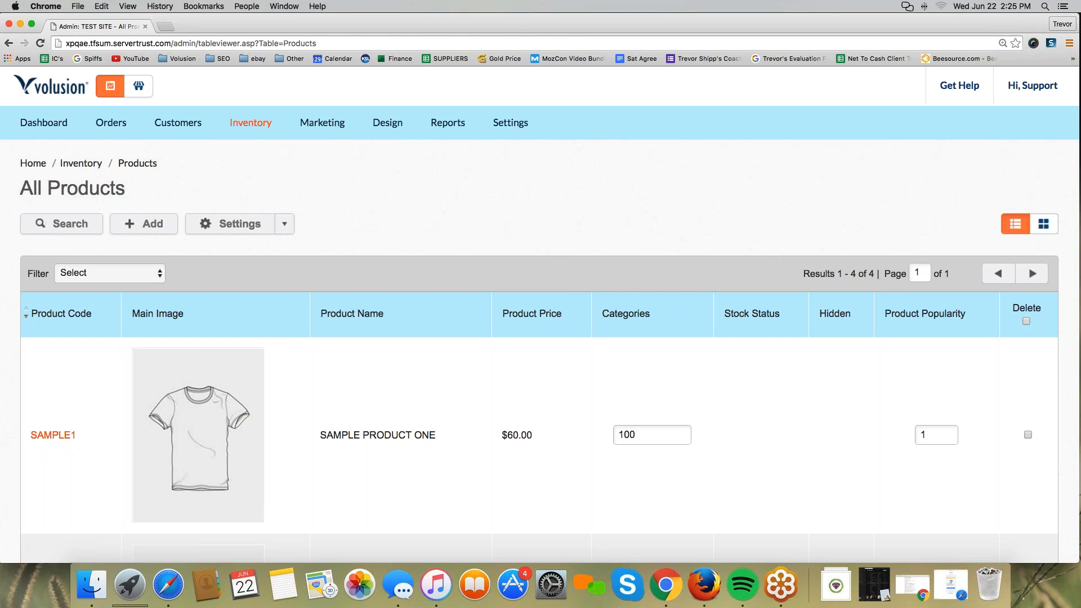
scroll(144, 440, "down", 3)
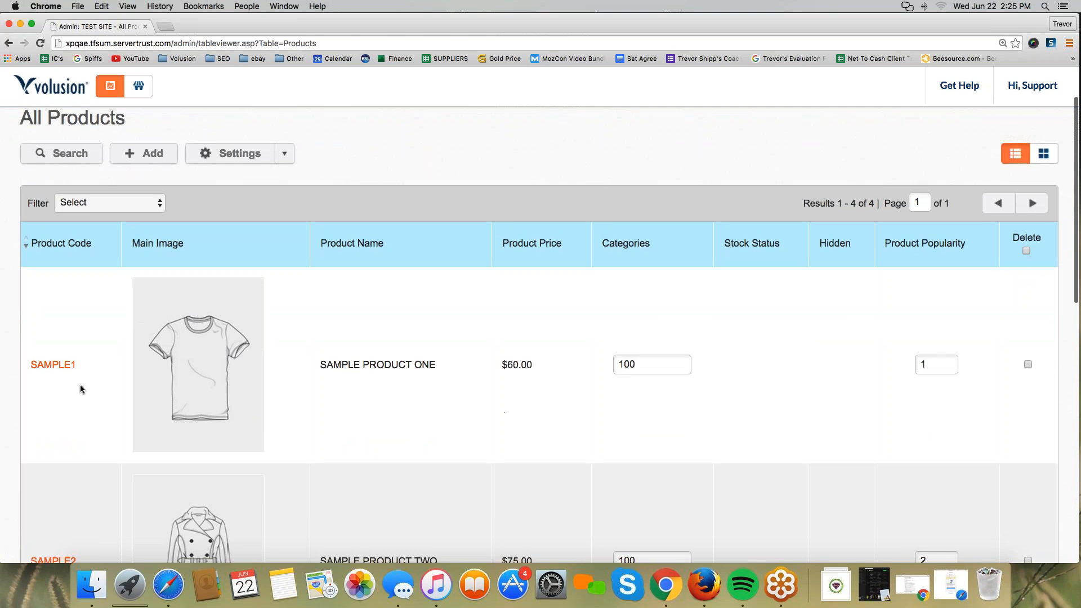
left_click(54, 369)
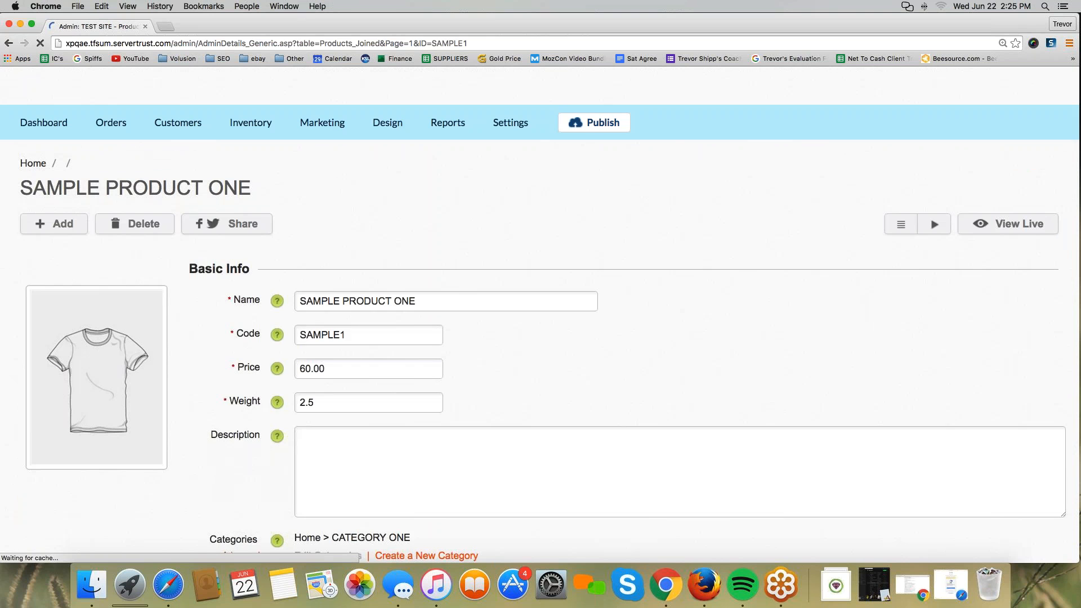
scroll(140, 268, "down", 10)
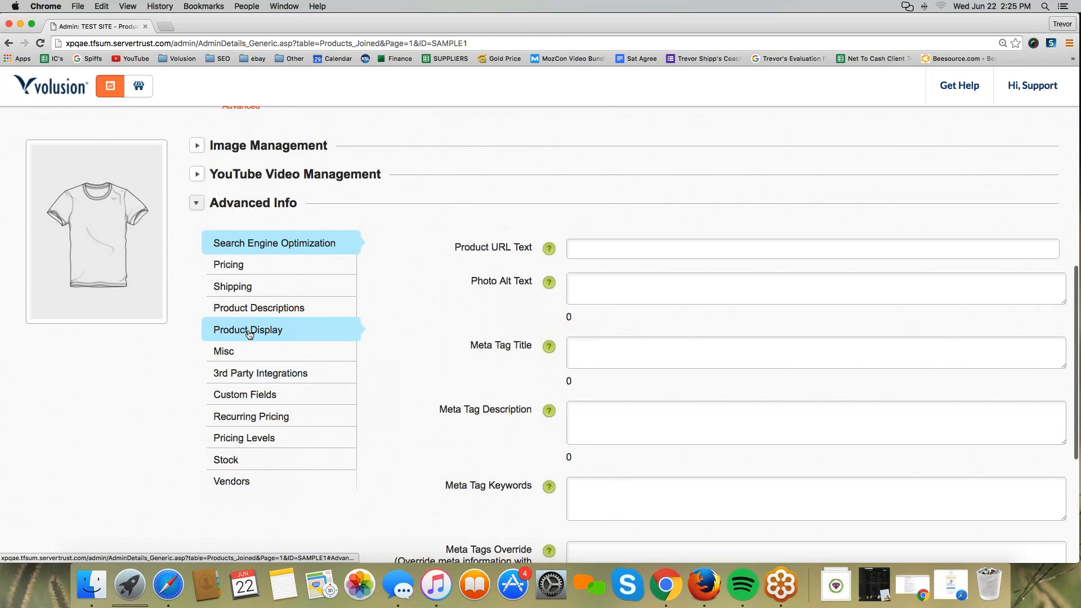
left_click(250, 331)
scroll(557, 377, "down", 5)
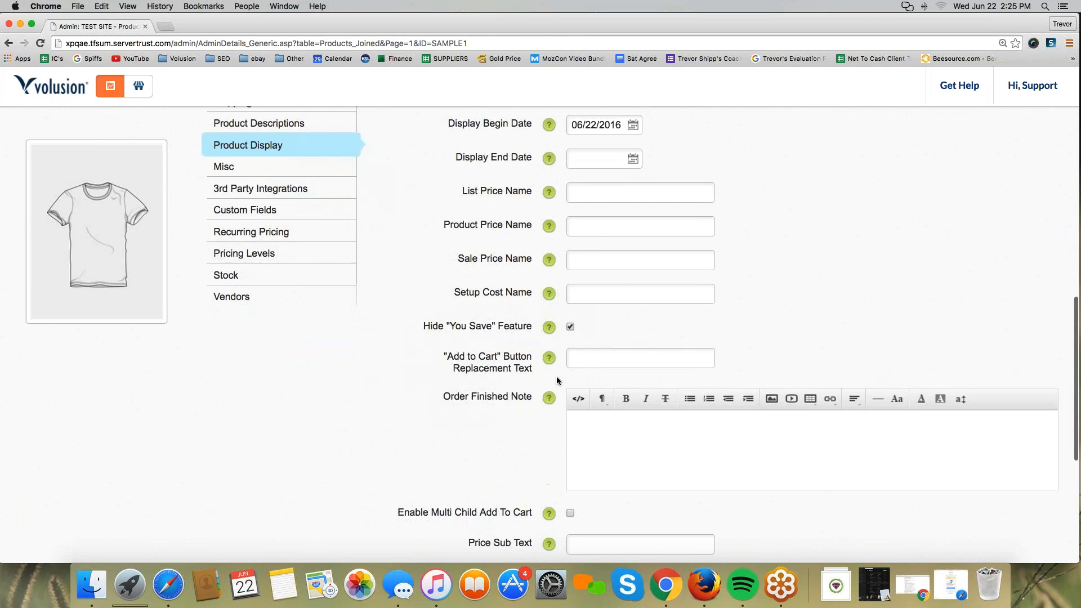
scroll(557, 337, "down", 2)
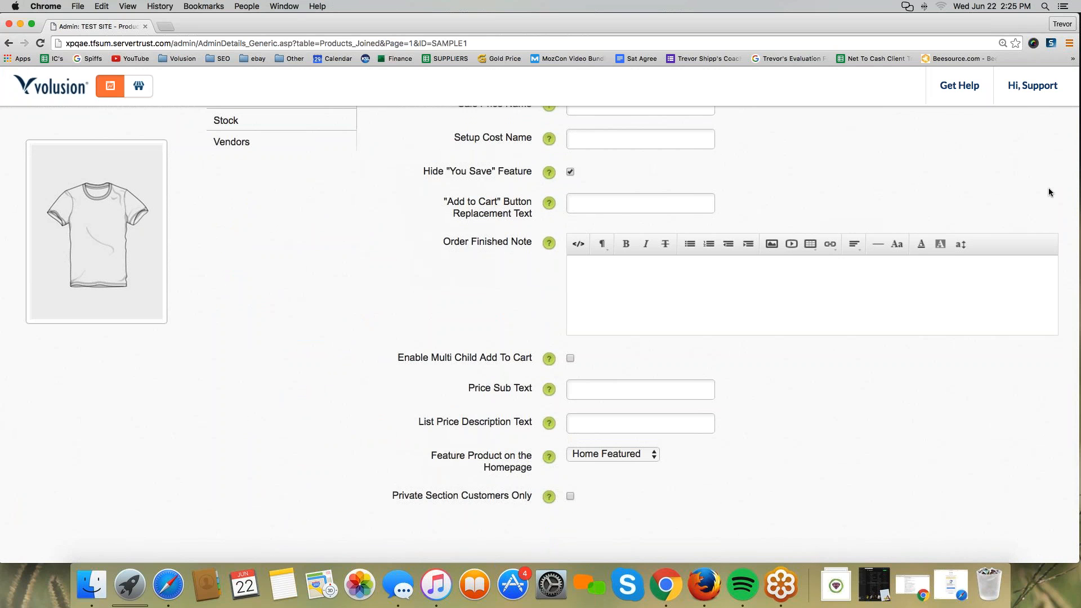
mouse_move(720, 452)
left_mouse_down()
mouse_move(485, 436)
mouse_move(460, 479)
mouse_move(619, 488)
mouse_move(681, 436)
left_mouse_up()
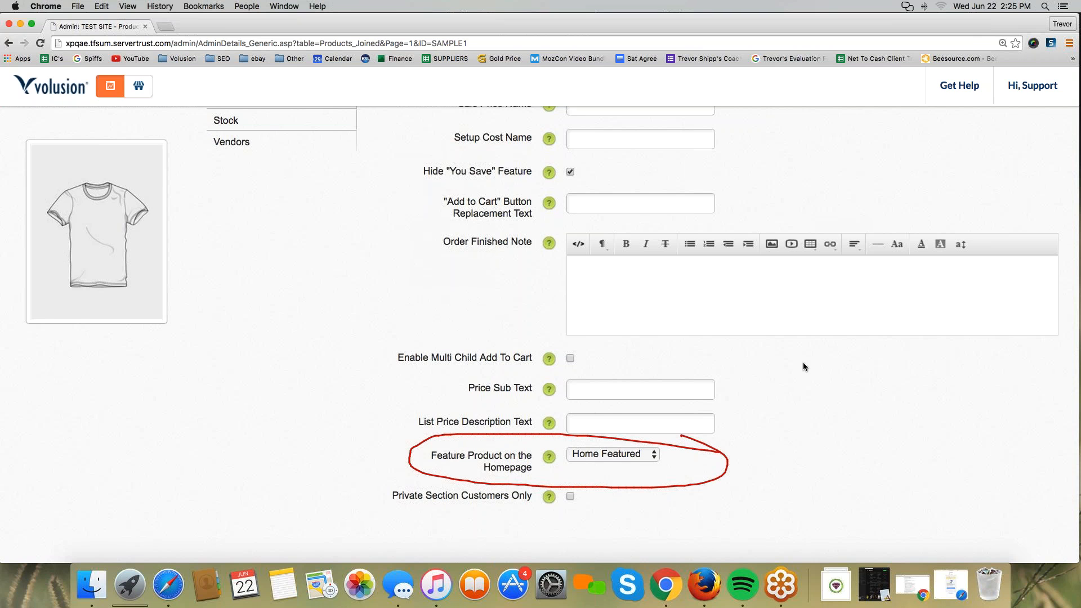
left_click(1011, 239)
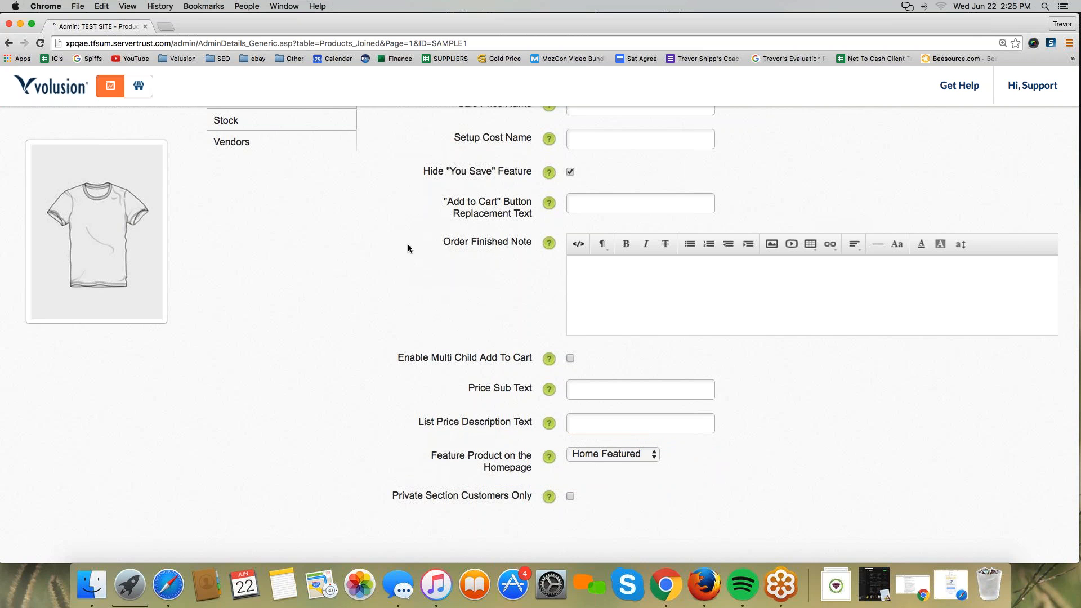
- Open the Home Page: Featured product display settings and examine the Display Columns and Display Rows values
scroll(408, 244, "up", 15)
mouse_move(381, 120)
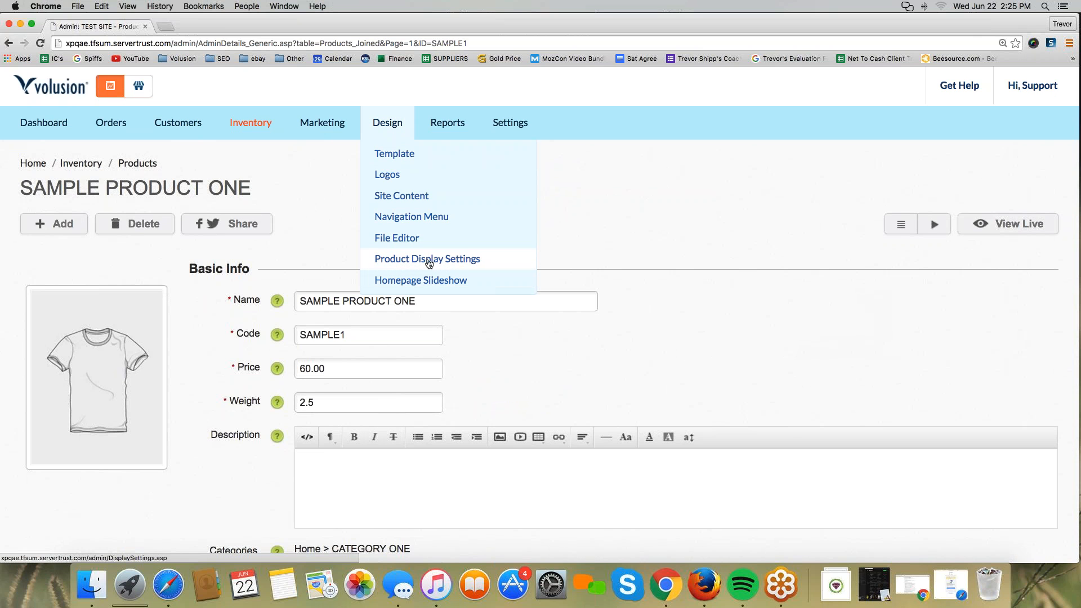
left_click(447, 265)
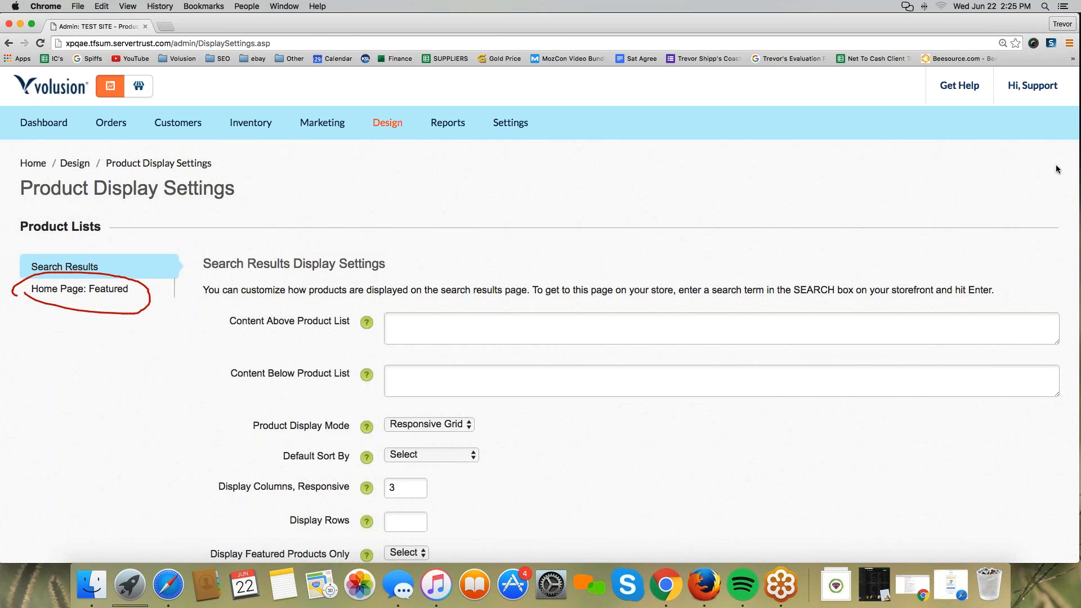
left_click(72, 291)
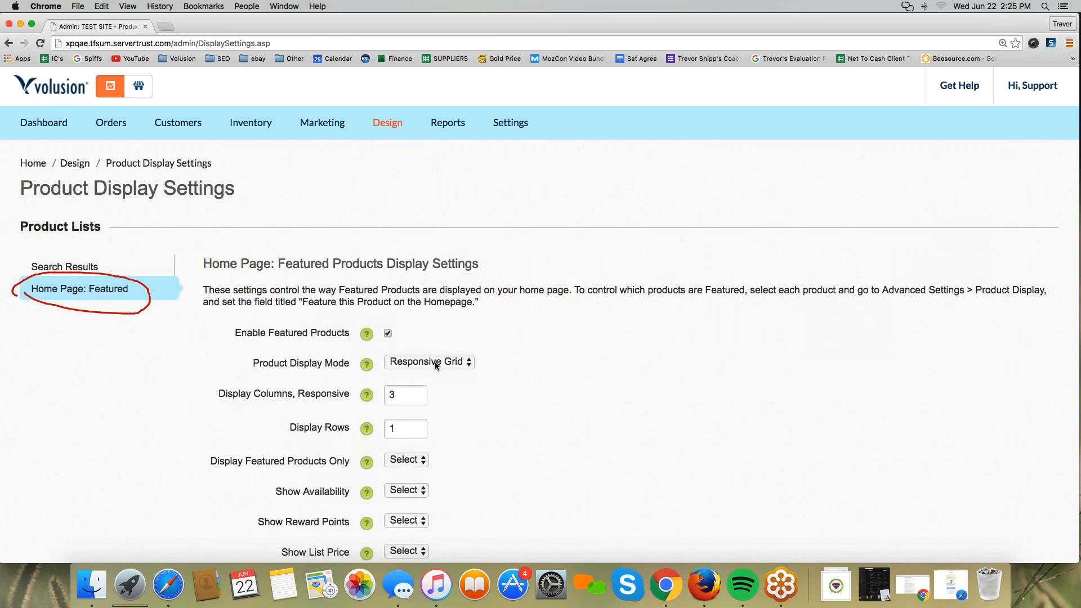
left_click(402, 395)
double_click(388, 397)
double_click(388, 428)
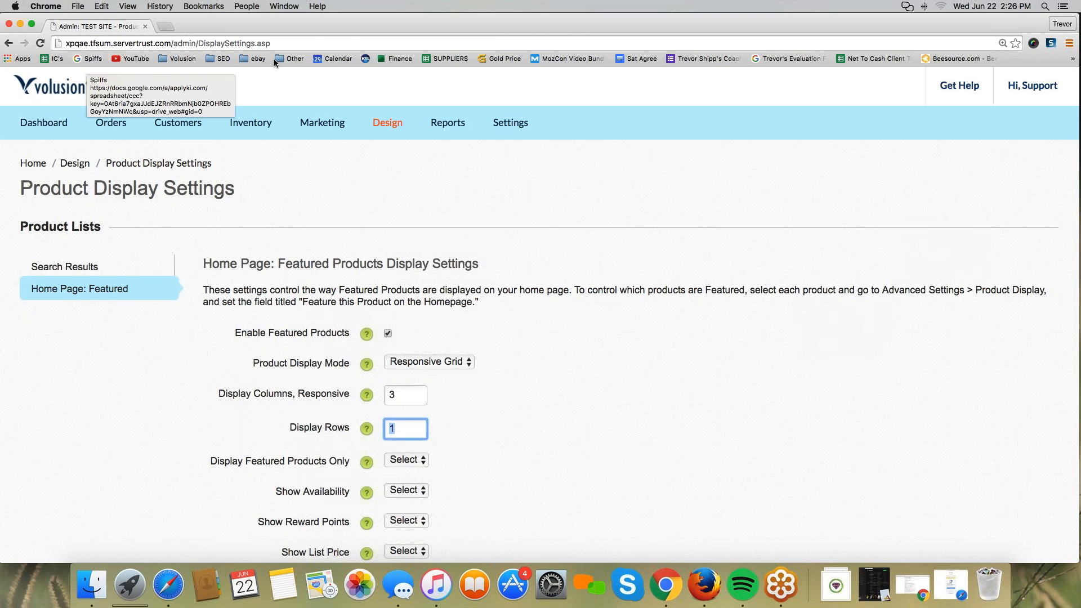
left_click(1070, 43)
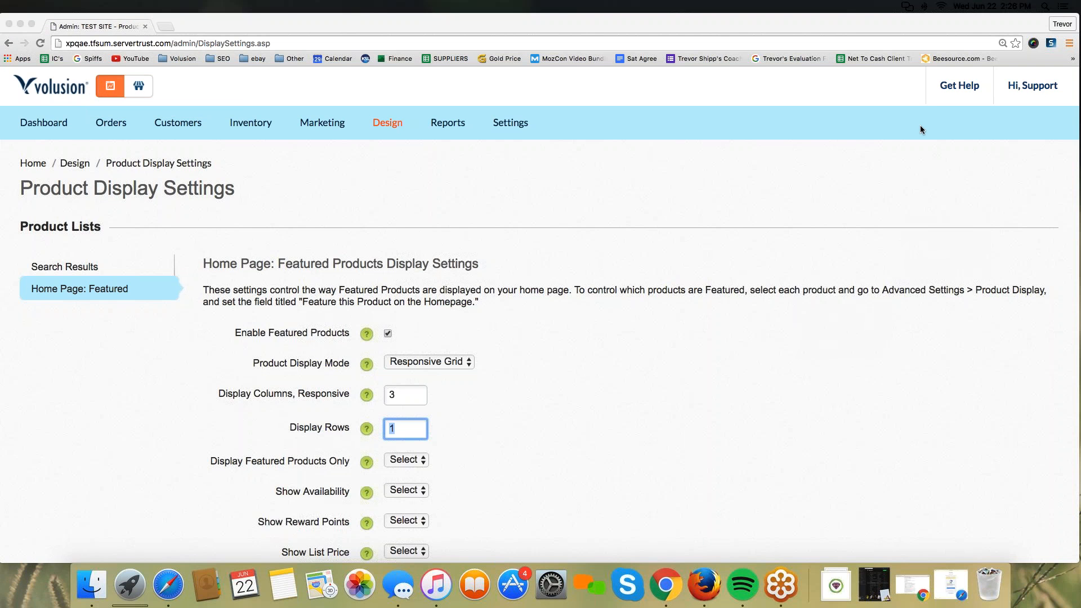